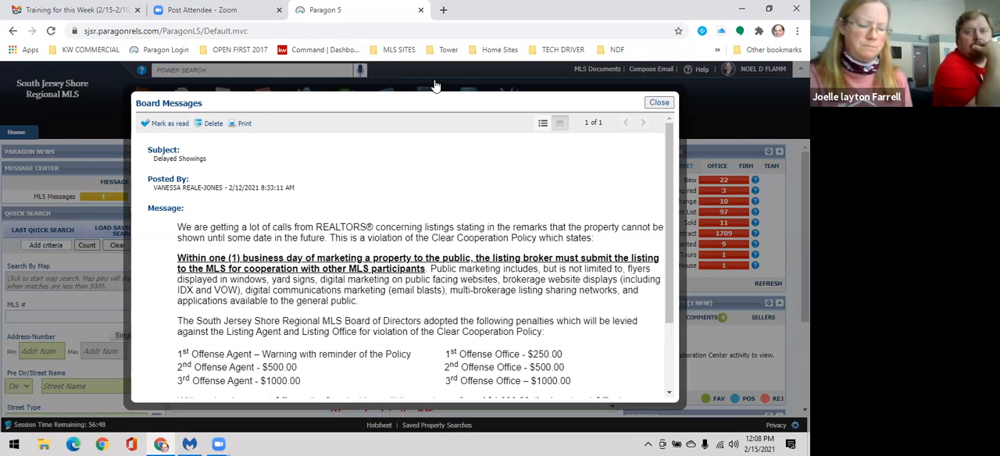
Step: Close the Delayed Showings board message and enter "dorset" as the street name in the quick search
left_click(661, 102)
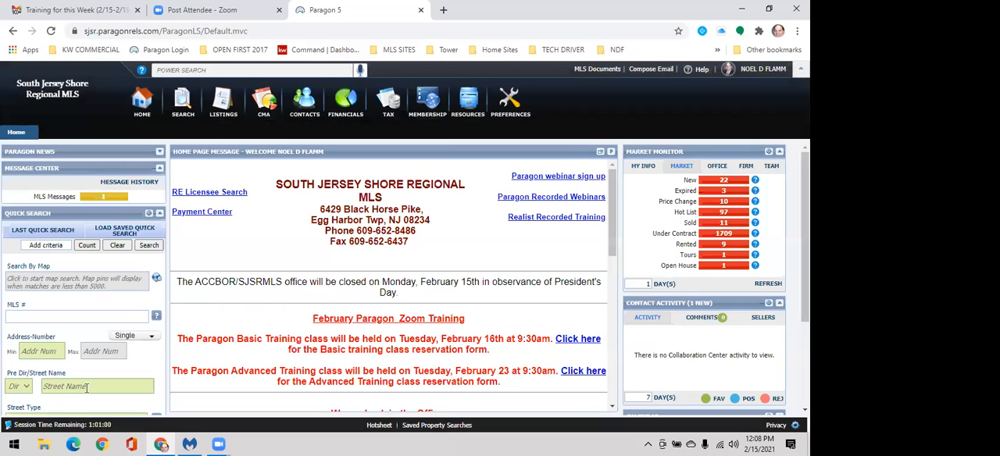
left_click(87, 387)
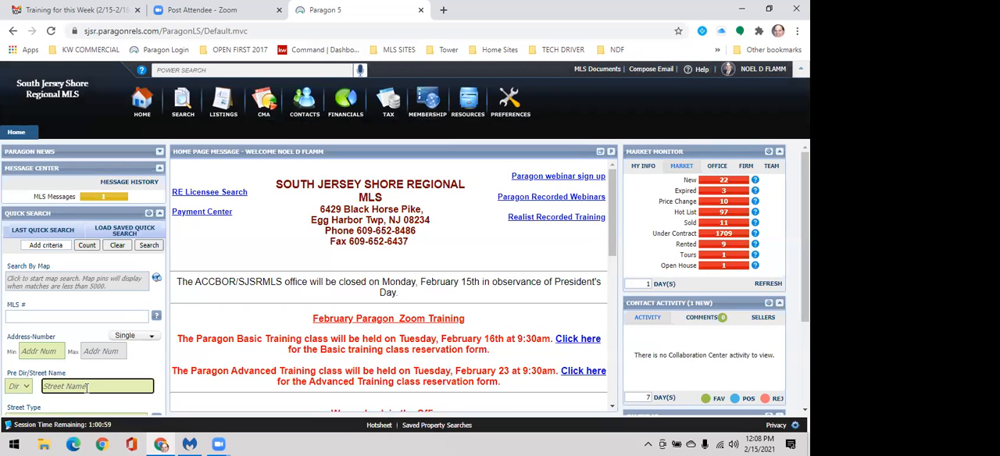
type("n")
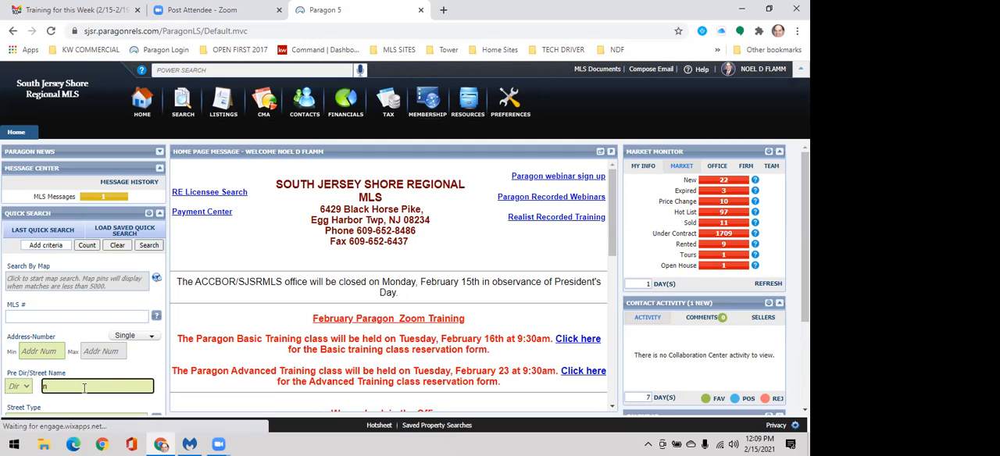
type(" dorset")
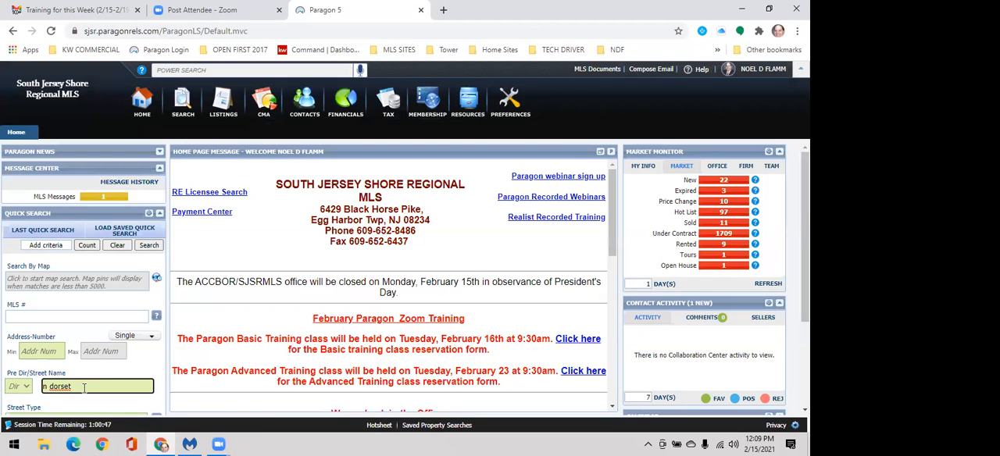
key("ctrl+BackSpace")
key("BackSpace")
type("dorset")
left_click(43, 351)
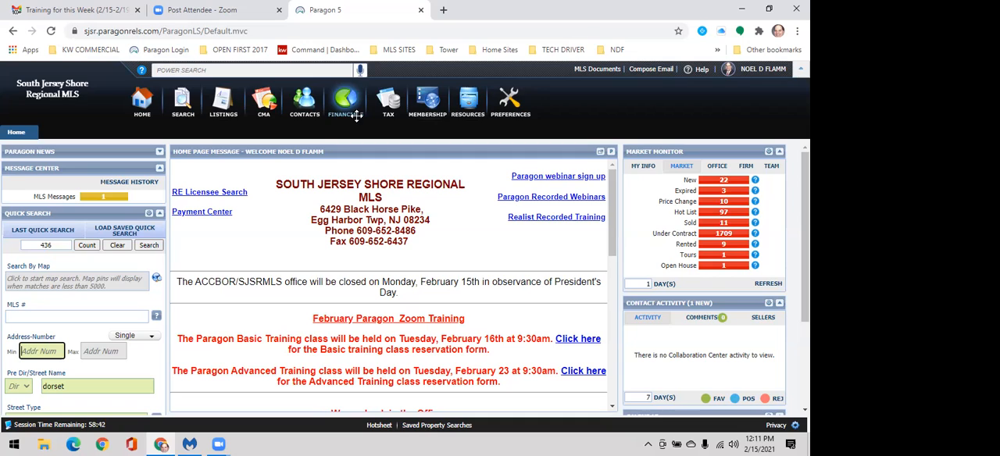
Step: Open the Hotsheet specialty search and set the date range to begin on 02/10/2021
left_click(188, 111)
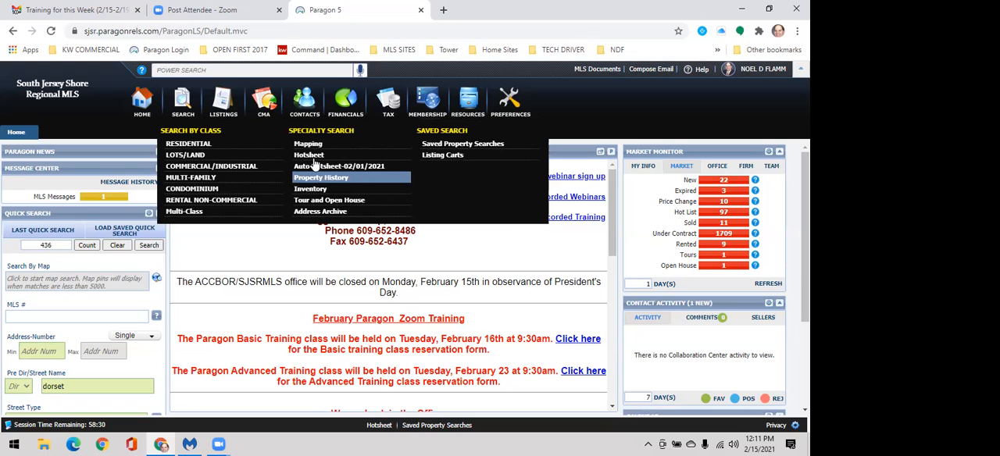
left_click(310, 155)
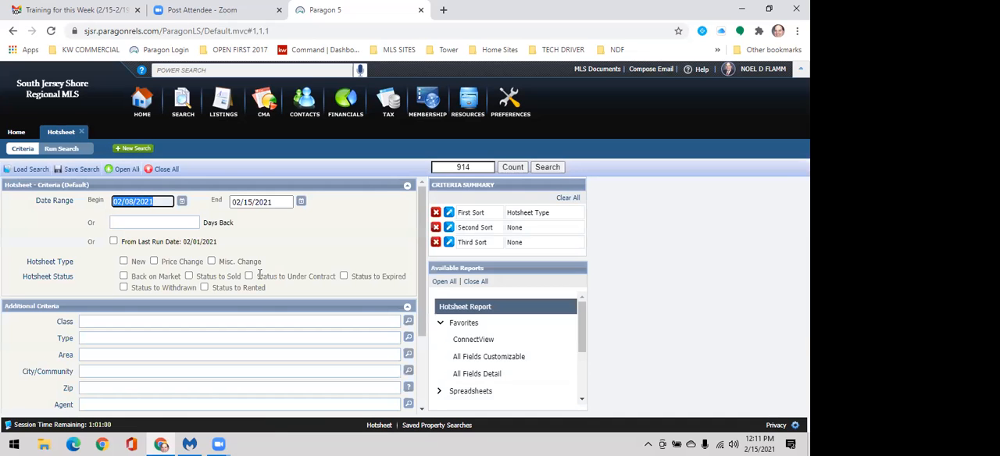
left_click(180, 202)
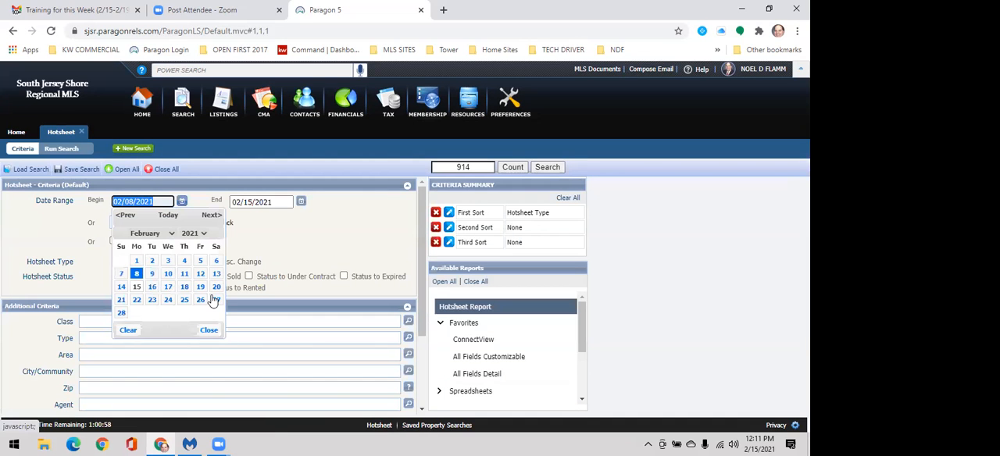
left_click(166, 277)
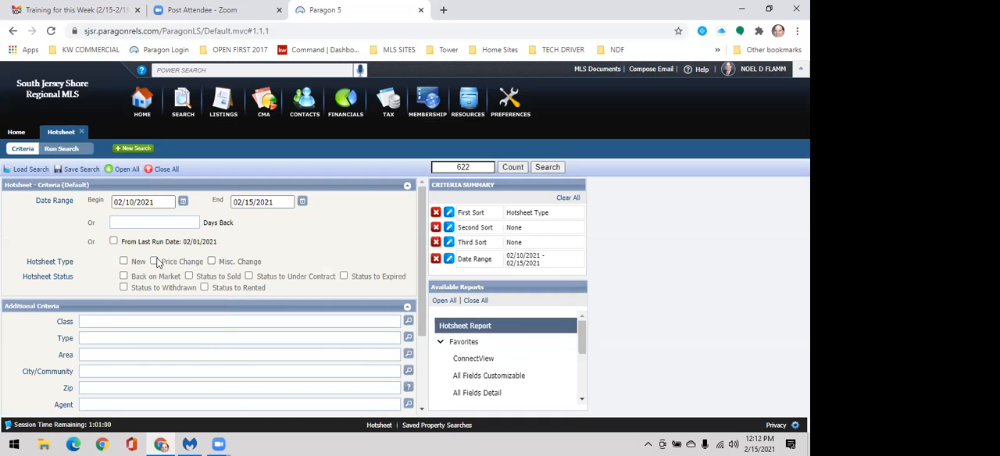
Step: Include the New and Price Change hotsheet types and the Back on Market status in the criteria
left_click(124, 262)
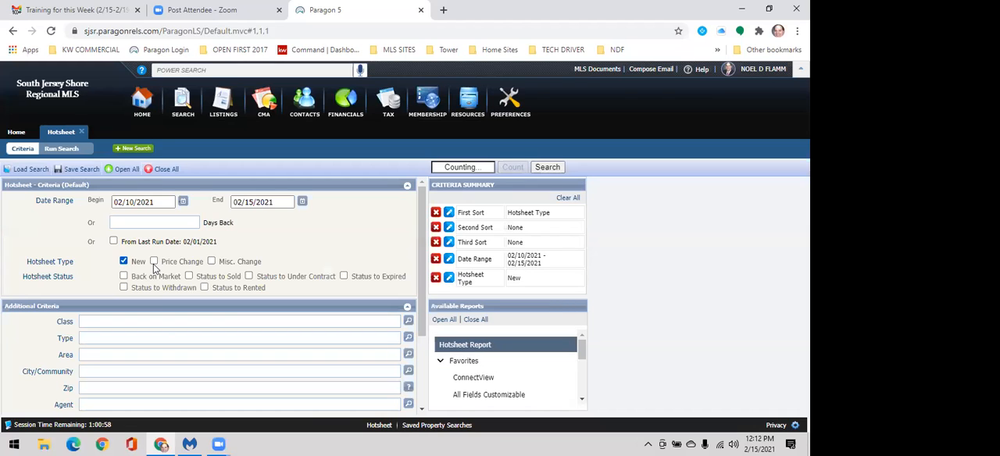
left_click(154, 261)
left_click(124, 276)
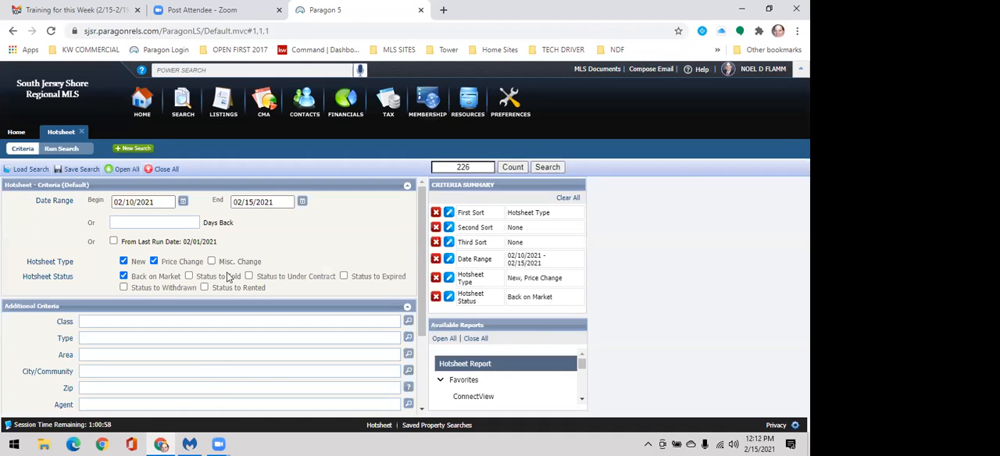
Step: Limit the hotsheet area to 350 - Northfield City and 205 - Egg Harbor Twp
scroll(137, 290, "down", 1)
scroll(138, 290, "down", 1)
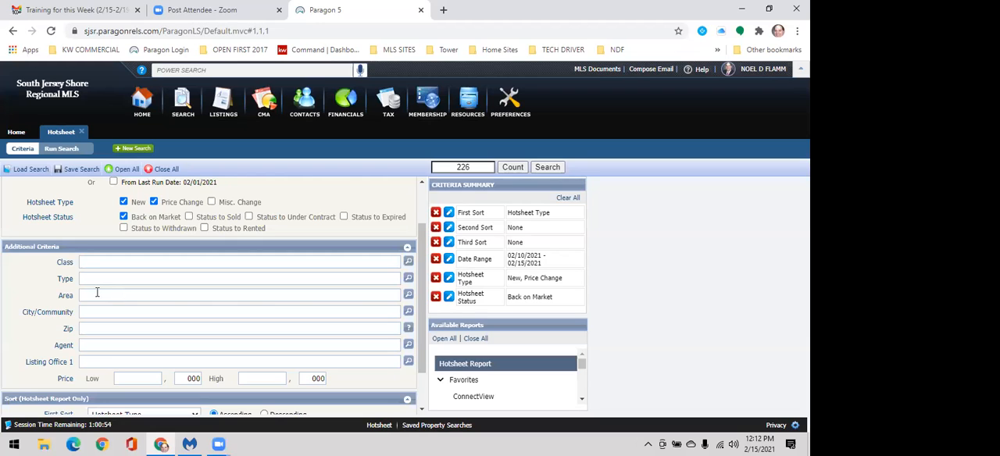
left_click(94, 295)
type("north")
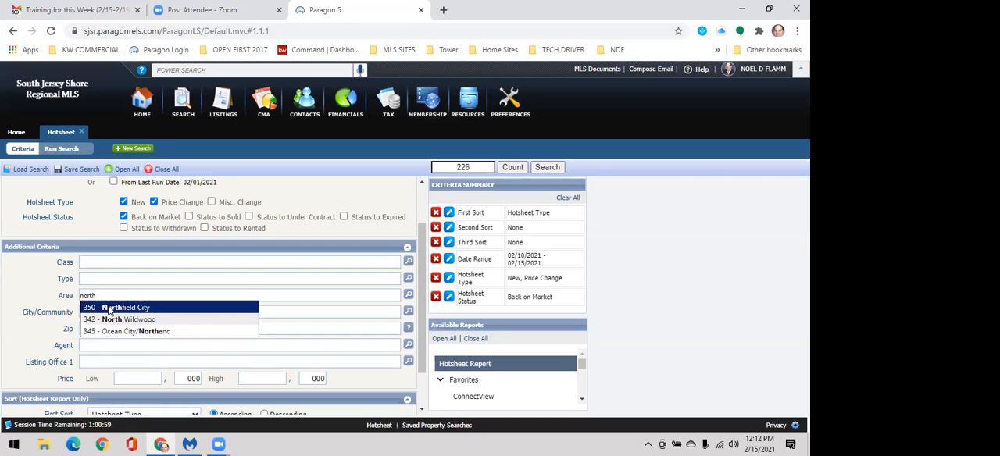
left_click(109, 308)
type("egg")
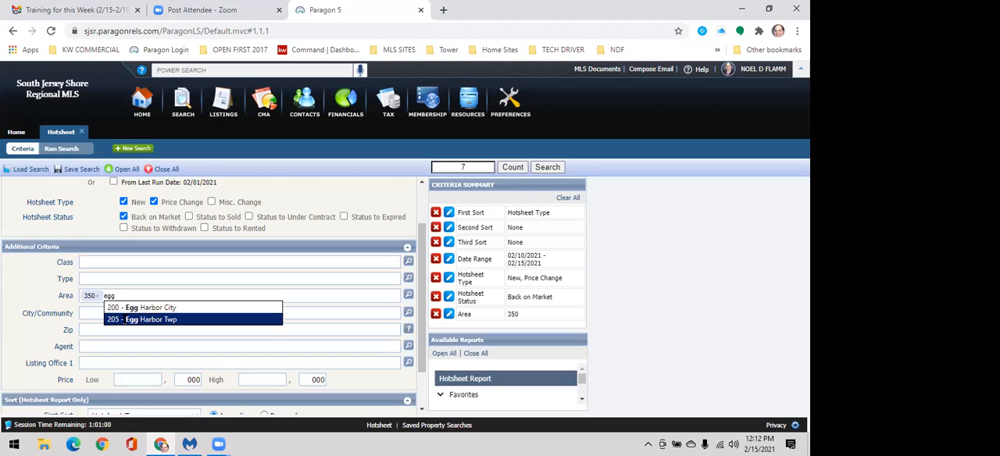
left_click(129, 319)
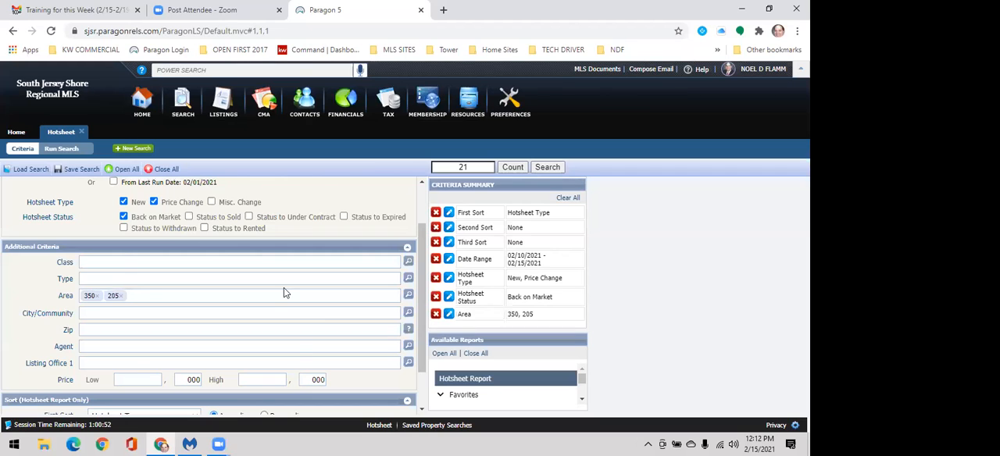
Step: Review the hotsheet criteria and run the search
scroll(284, 290, "up", 1)
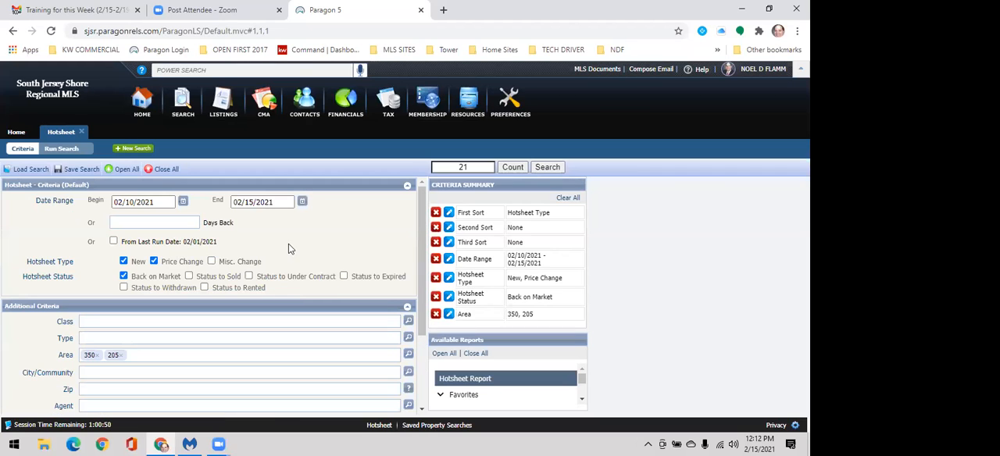
scroll(164, 312, "down", 1)
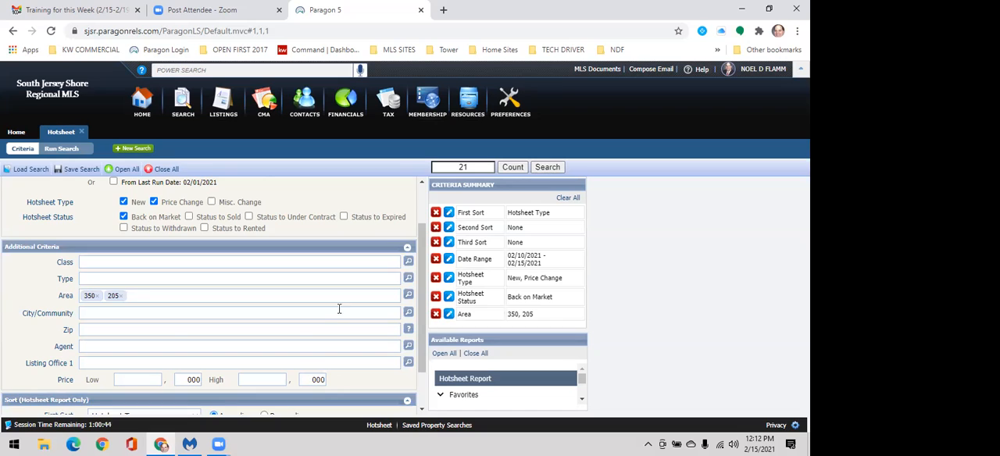
scroll(174, 340, "down", 1)
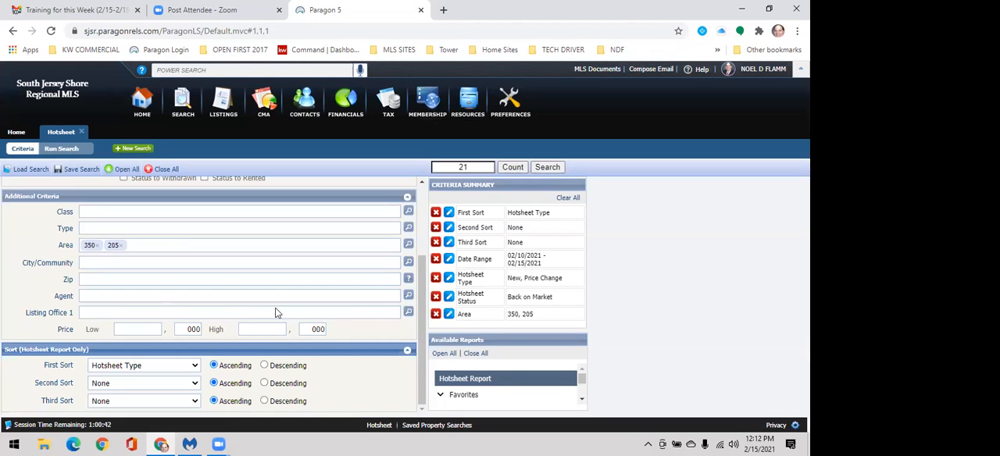
left_click(540, 166)
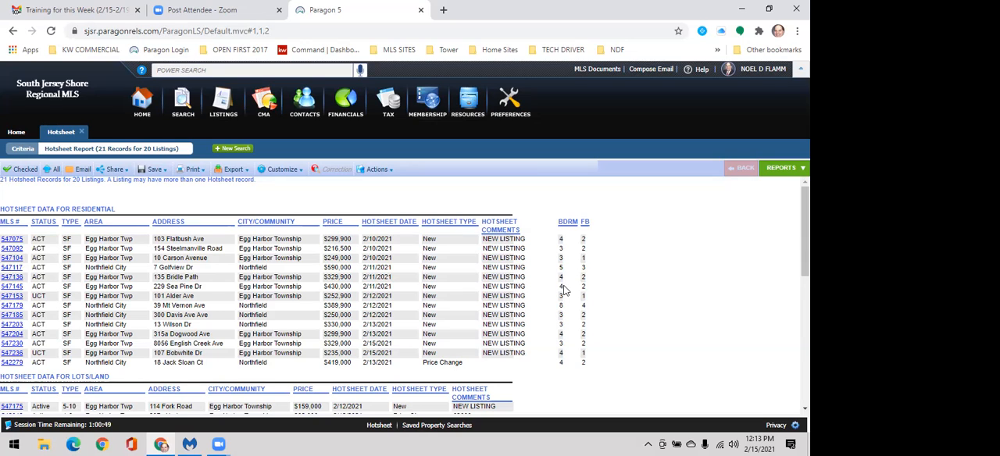
Step: Look through the hotsheet report's property classes and open the residential listing with MLS # 547179
left_click(282, 169)
scroll(133, 310, "down", 3)
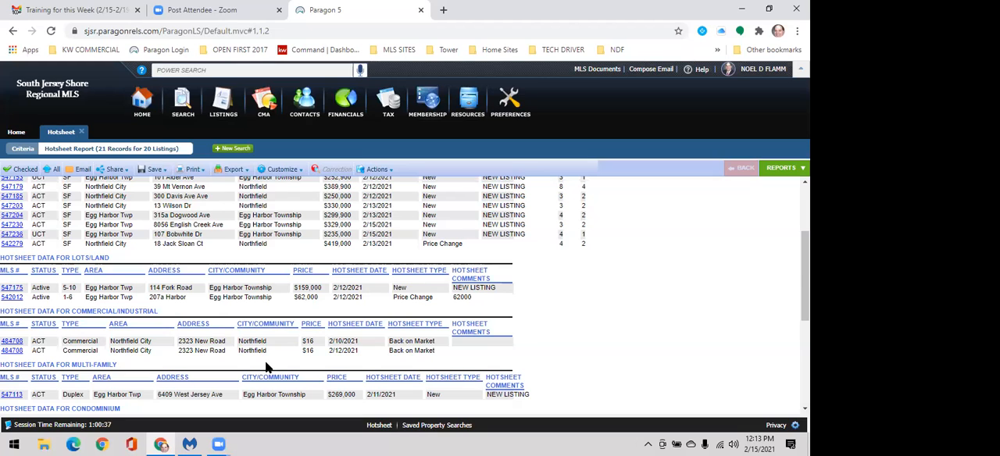
scroll(265, 360, "down", 3)
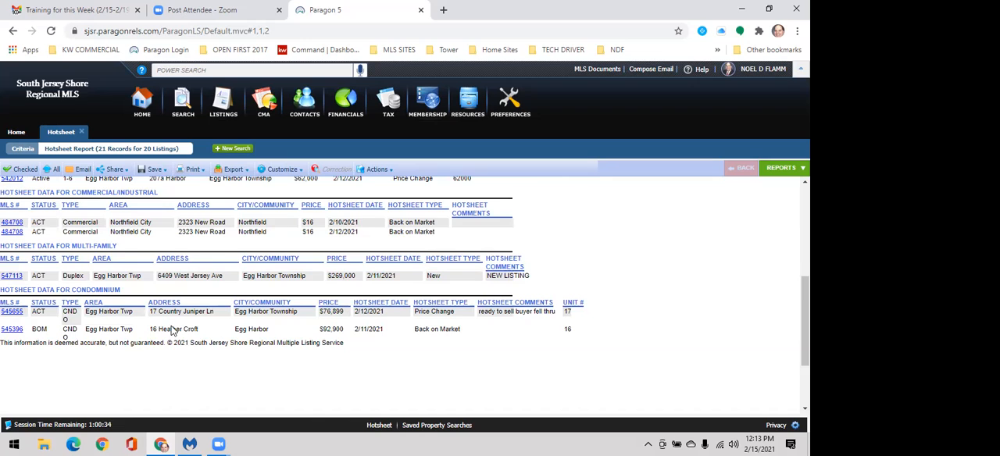
scroll(172, 332, "up", 5)
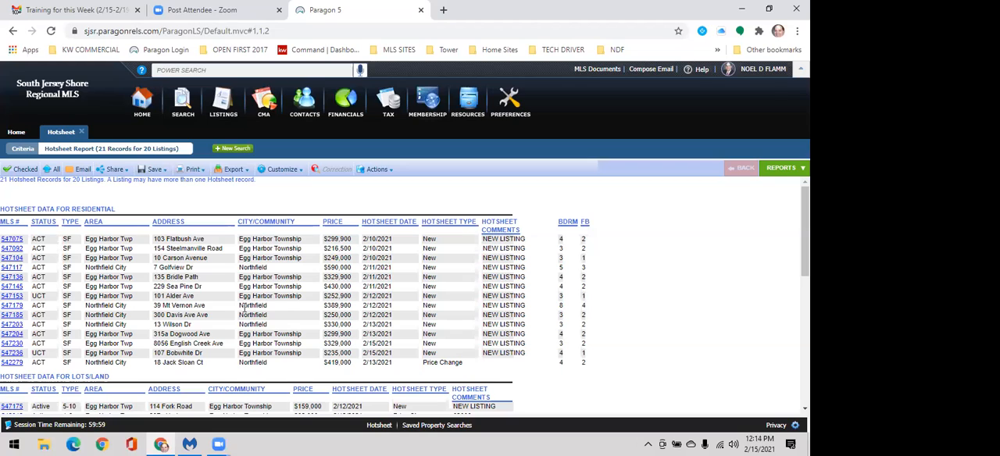
left_click(12, 308)
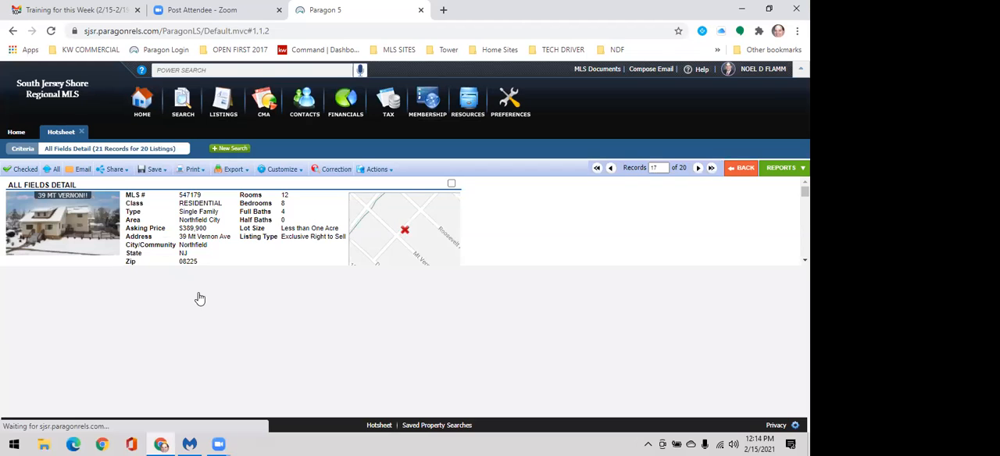
Step: Examine the listing's all-fields detail, including its general data, features, financial information, remarks and pictures
scroll(282, 326, "down", 1)
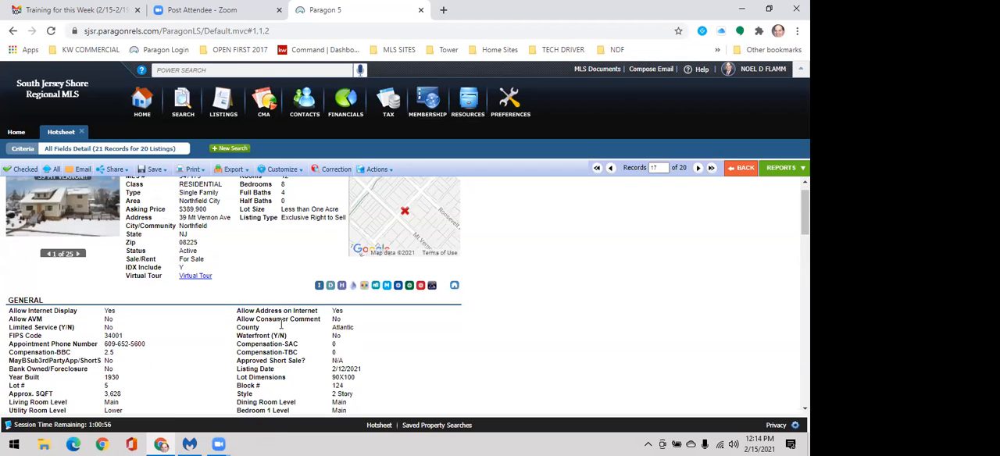
scroll(243, 316, "down", 2)
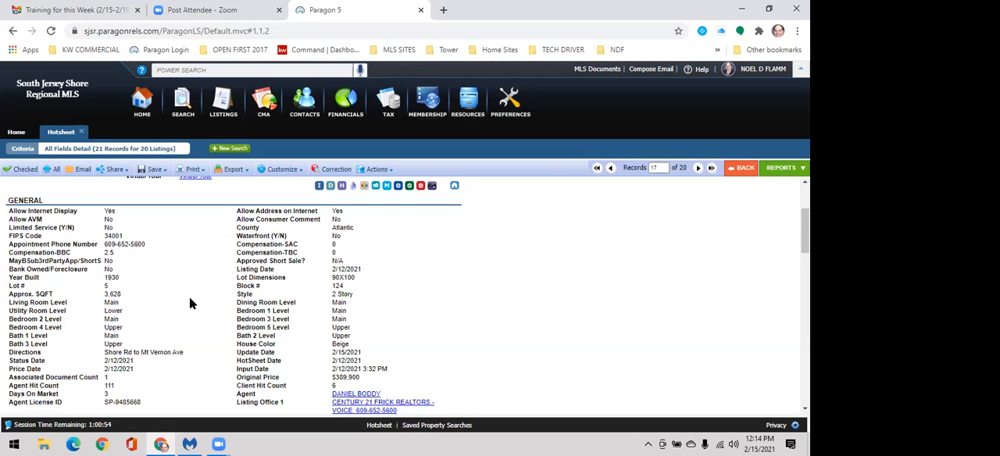
scroll(189, 297, "down", 2)
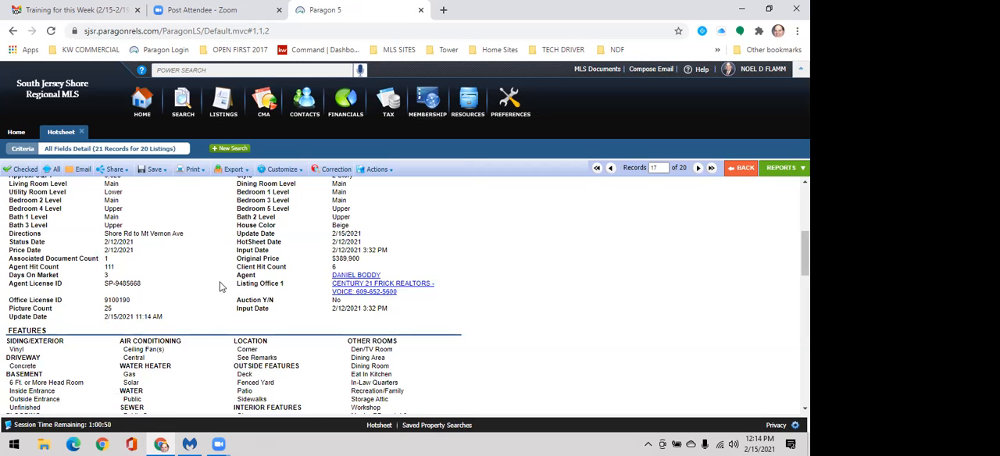
scroll(209, 301, "up", 2)
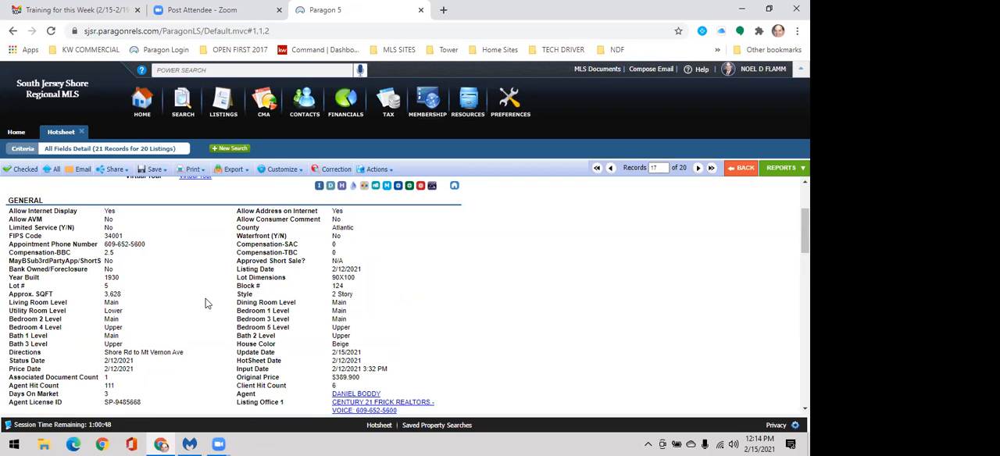
scroll(207, 305, "down", 3)
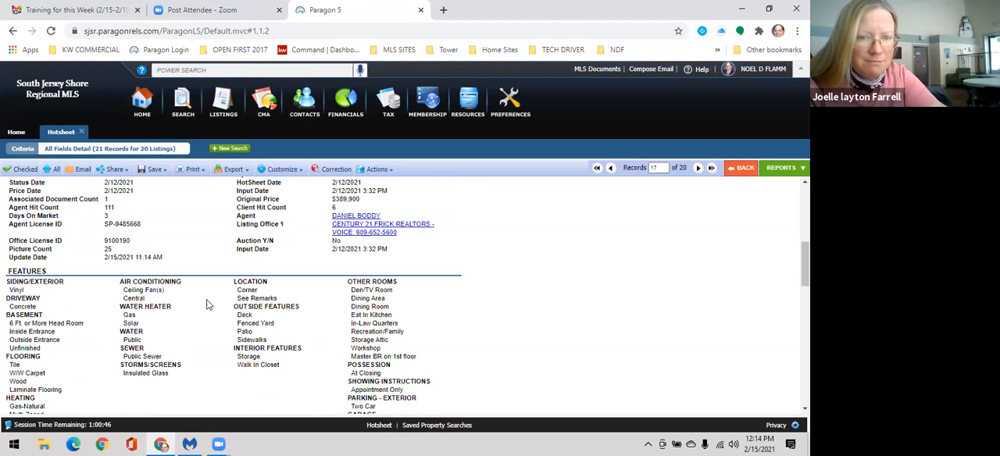
scroll(125, 223, "down", 3)
scroll(219, 281, "down", 1)
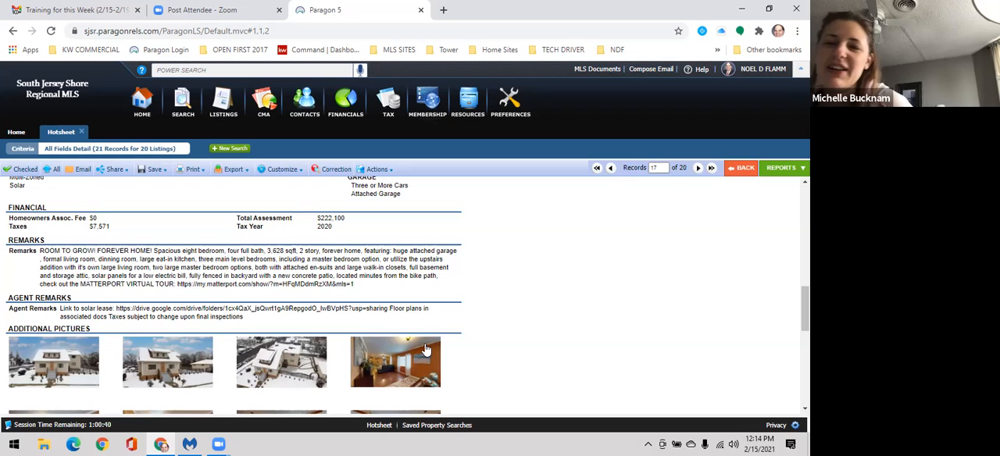
scroll(420, 349, "up", 5)
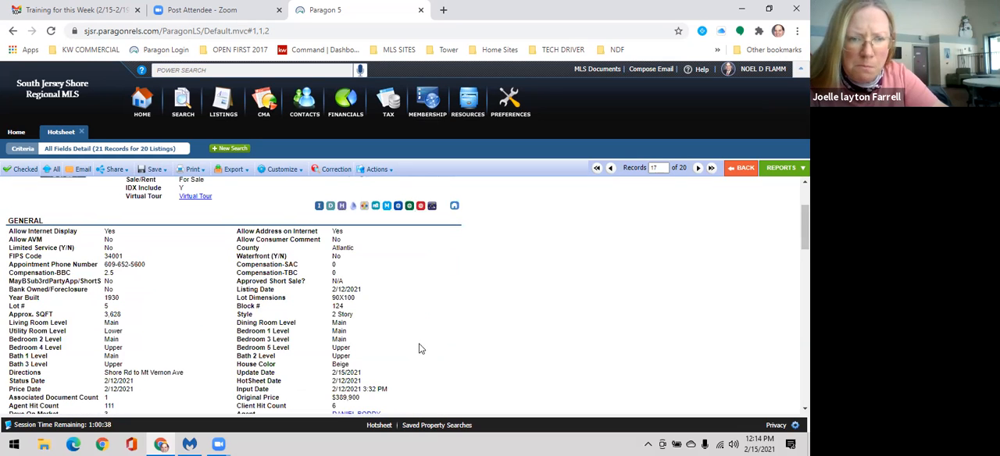
scroll(299, 226, "up", 2)
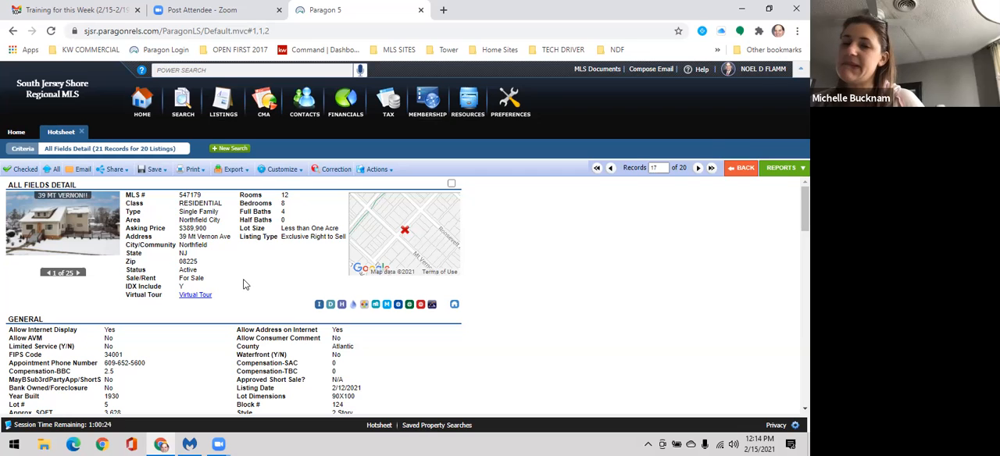
scroll(234, 278, "down", 1)
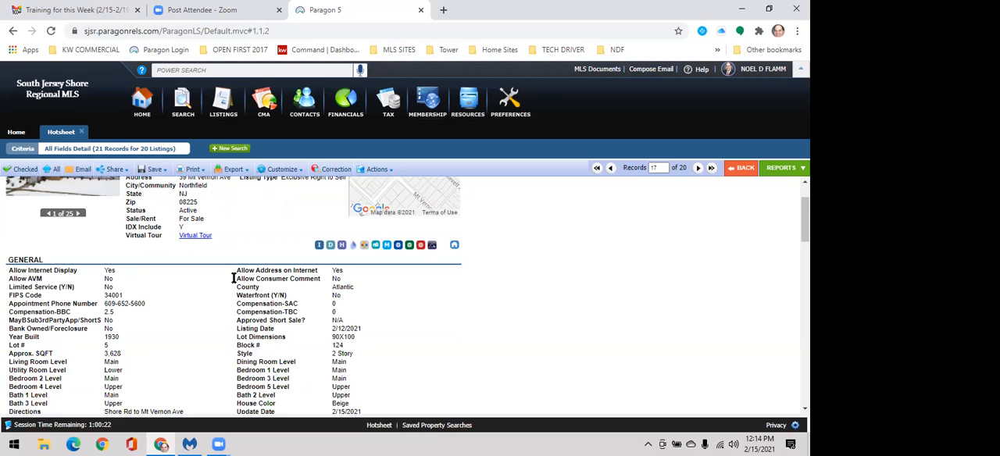
scroll(222, 301, "down", 2)
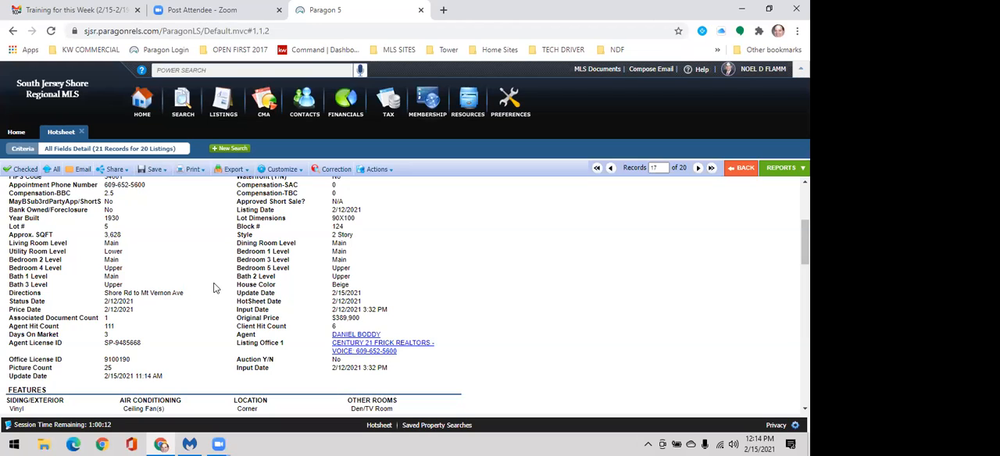
scroll(218, 296, "down", 1)
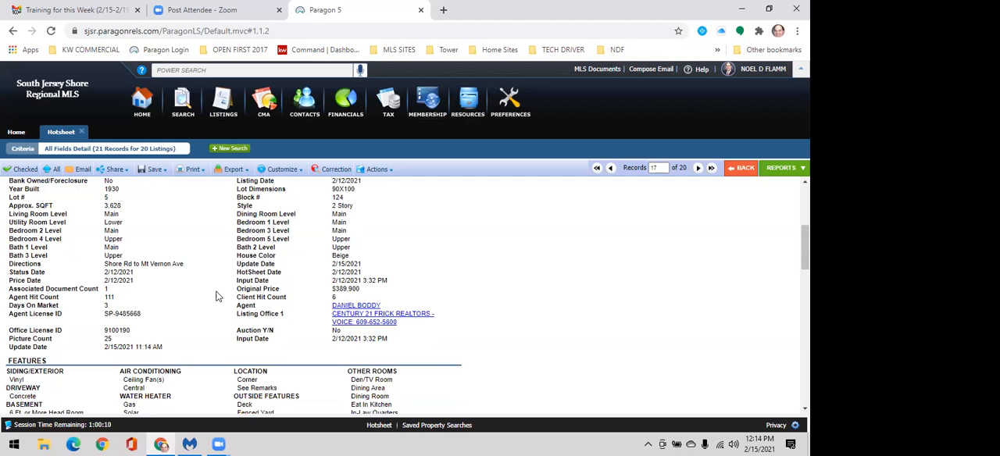
Step: Read the public and agent remarks of the listing with MLS # 547179 and look over its additional pictures
scroll(217, 296, "down", 3)
scroll(183, 292, "down", 2)
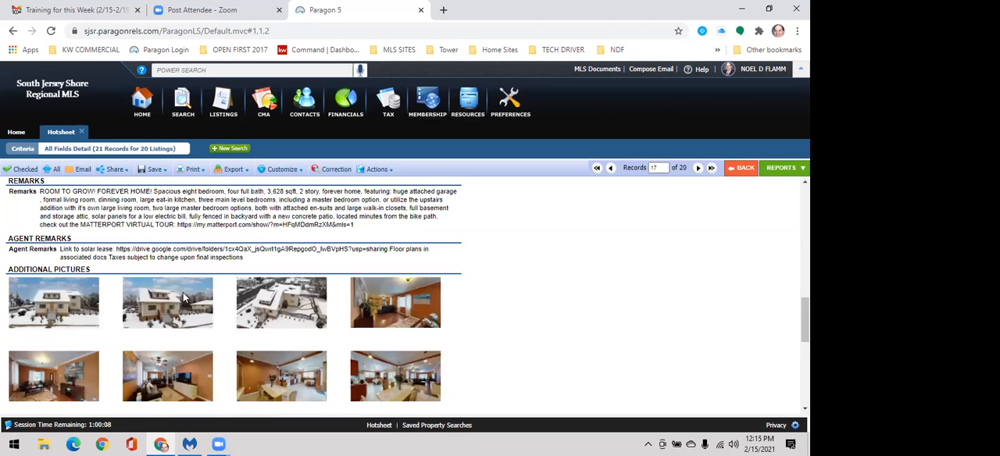
scroll(295, 299, "down", 2)
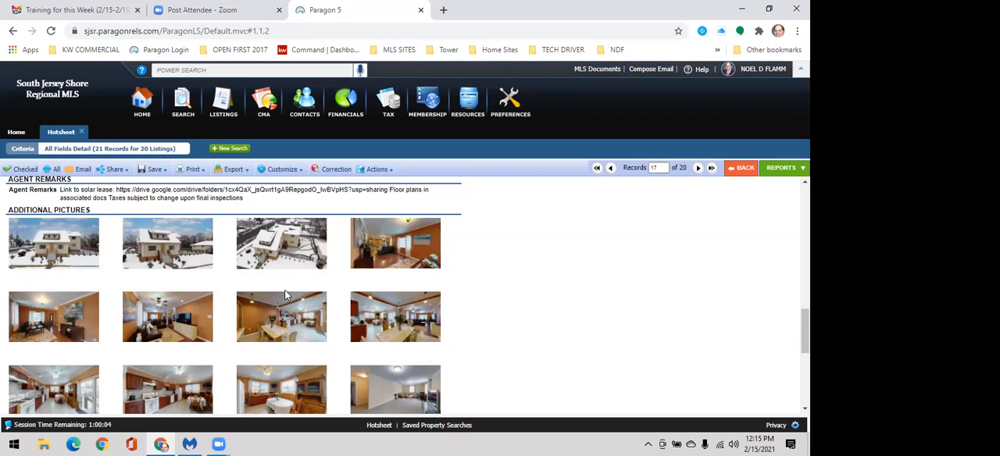
scroll(283, 290, "up", 2)
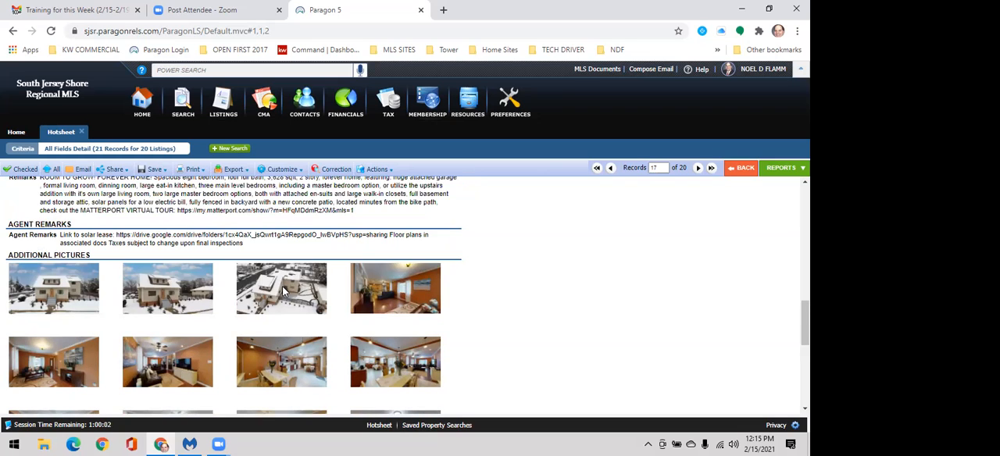
scroll(317, 335, "up", 1)
scroll(288, 283, "down", 2)
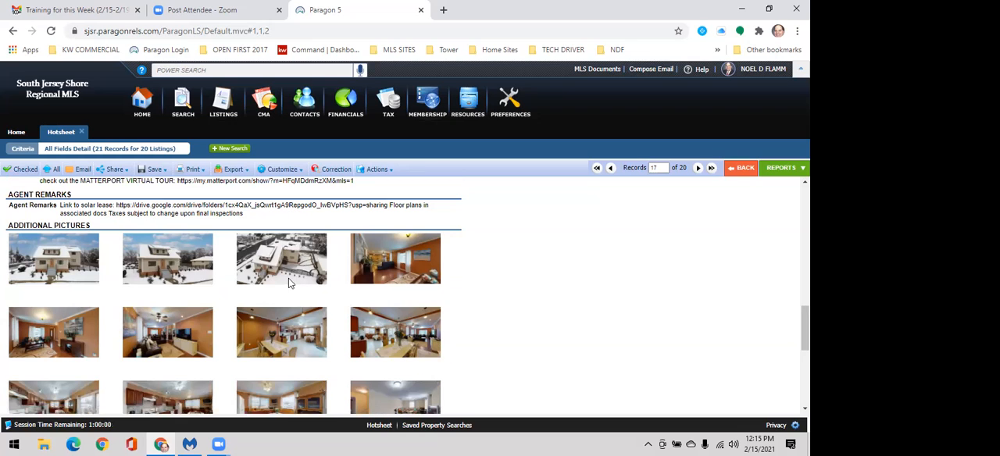
scroll(295, 291, "down", 1)
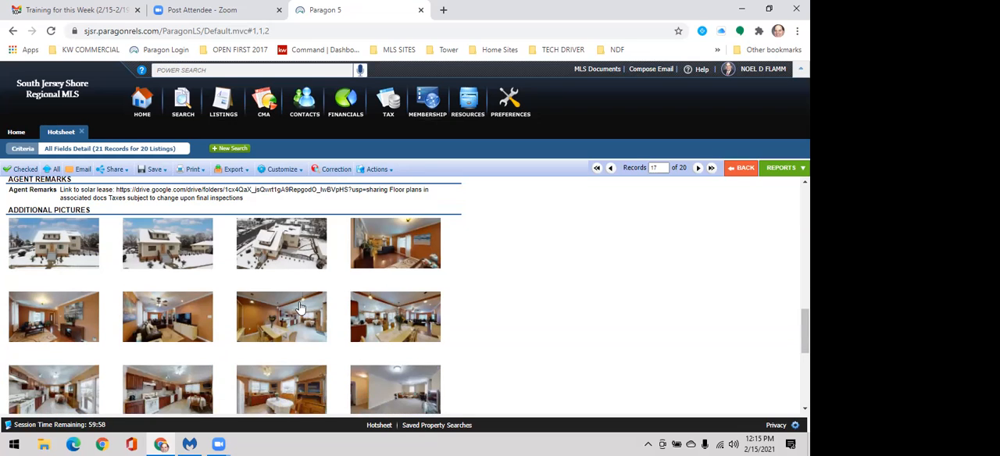
scroll(394, 213, "down", 3)
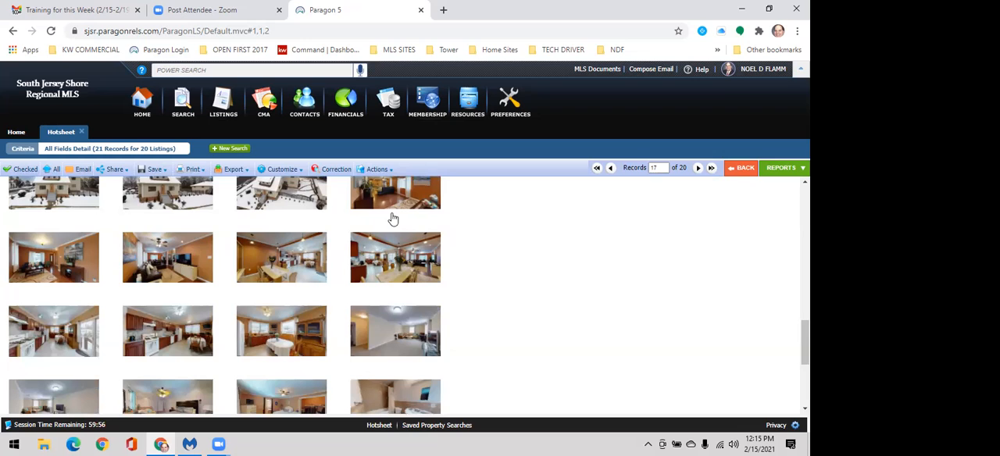
scroll(391, 230, "up", 2)
Step: Open the first living-room picture in the photo viewer, look through the following interior photos one by one, and close the viewer
left_click(386, 239)
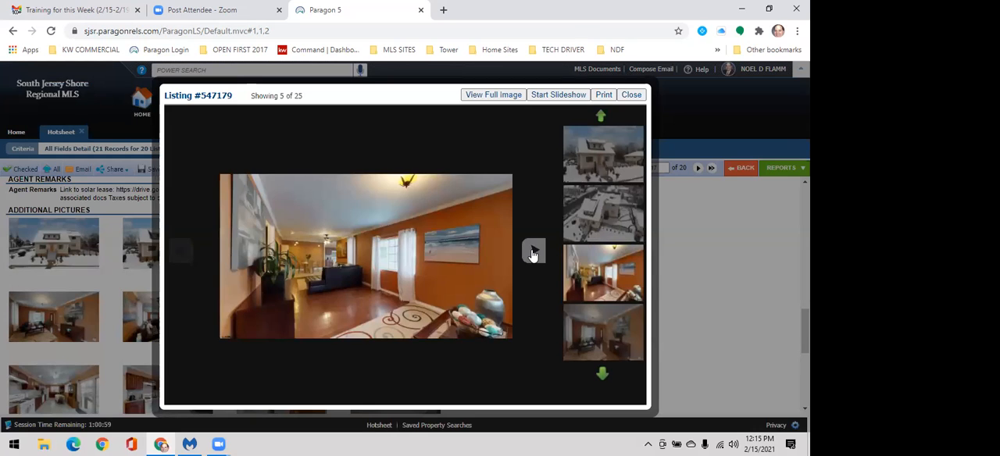
left_click(532, 254)
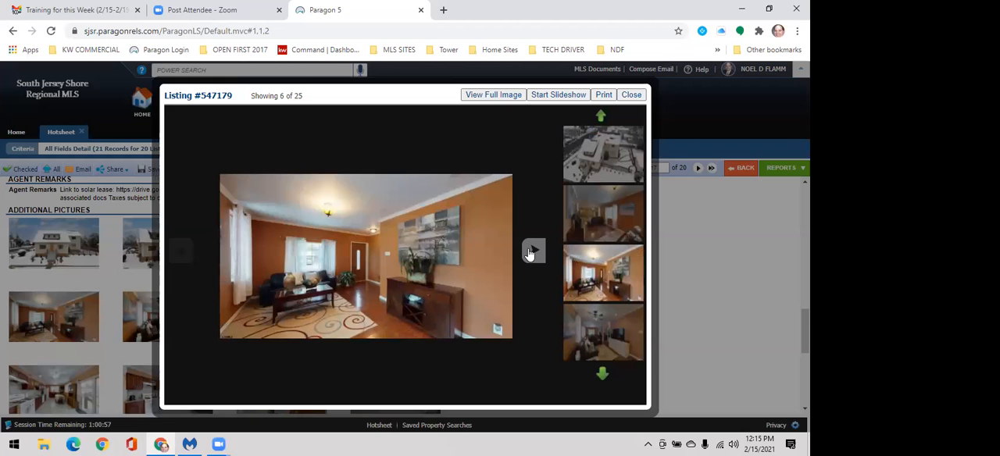
left_click(532, 252)
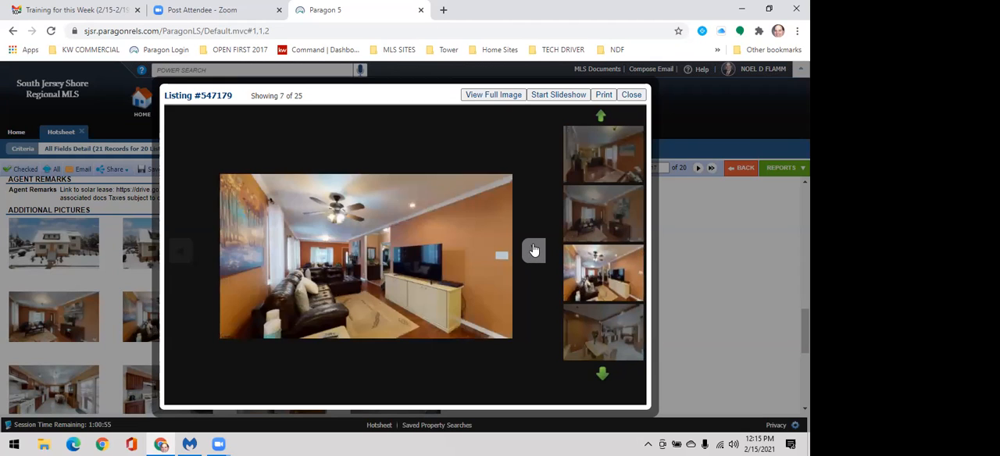
left_click(534, 253)
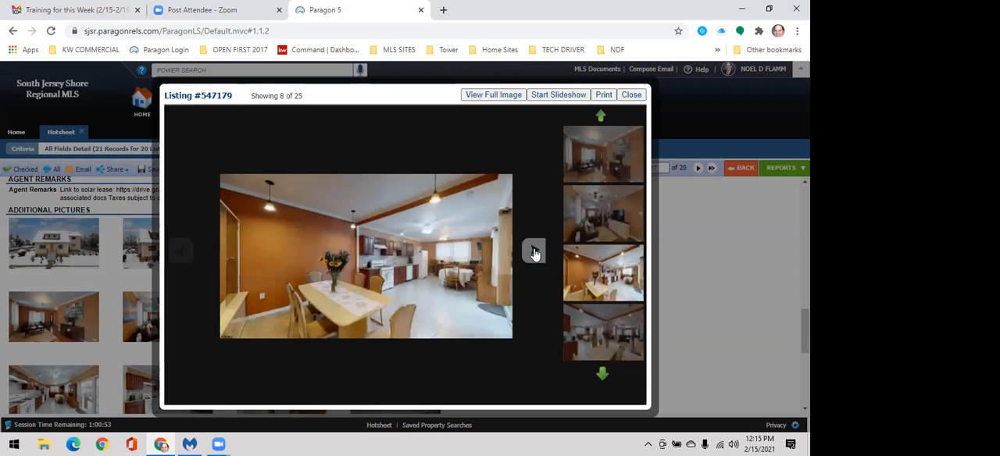
left_click(535, 252)
left_click(535, 252)
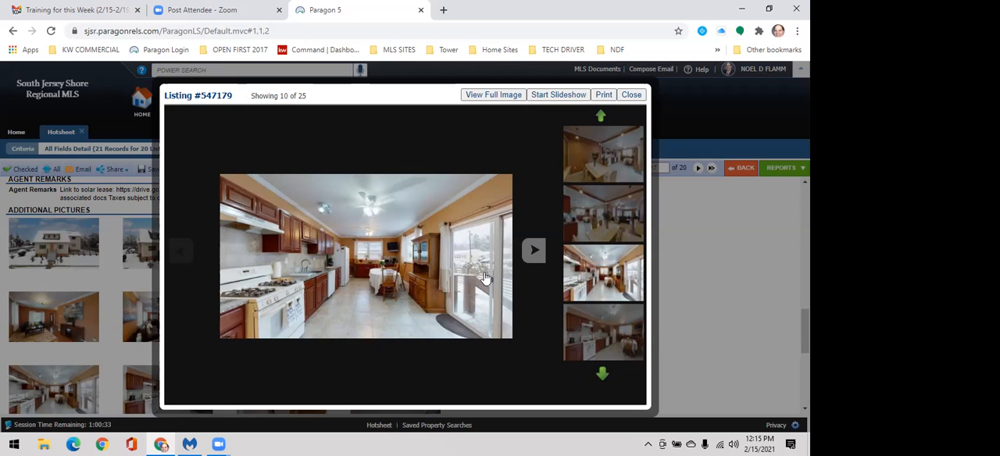
left_click(533, 252)
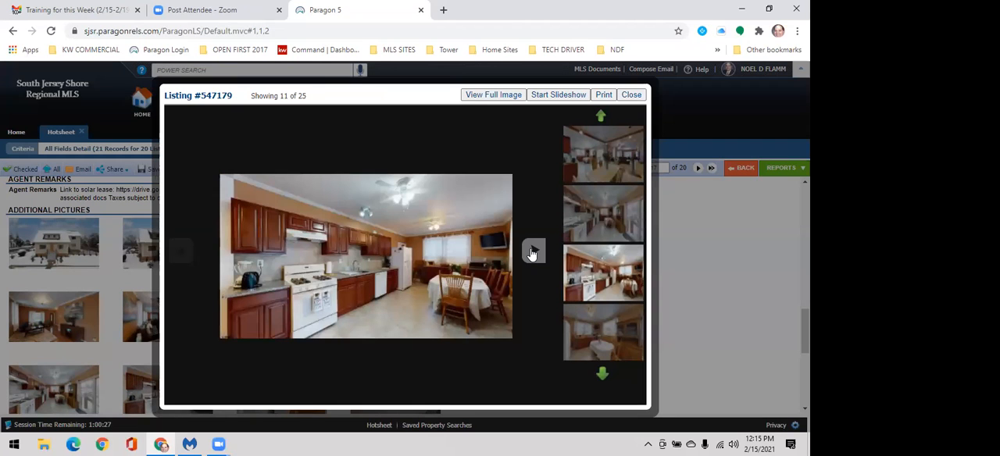
left_click(532, 254)
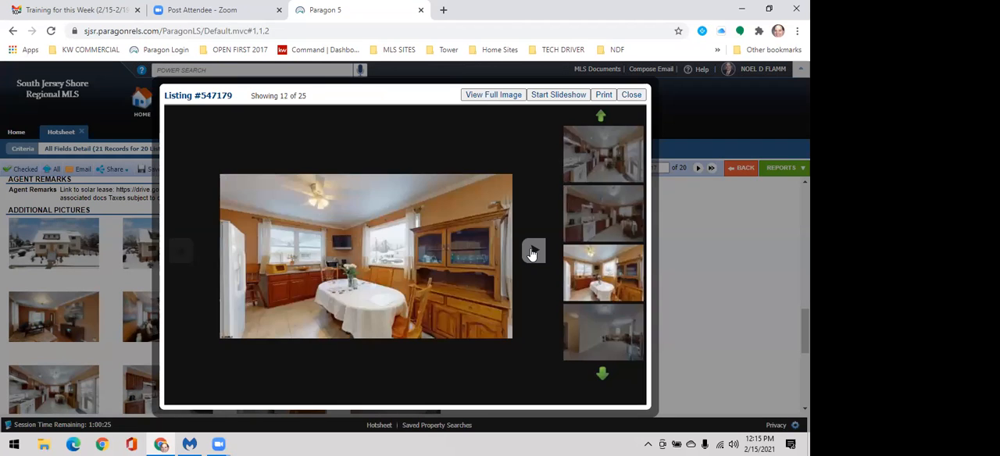
left_click(532, 254)
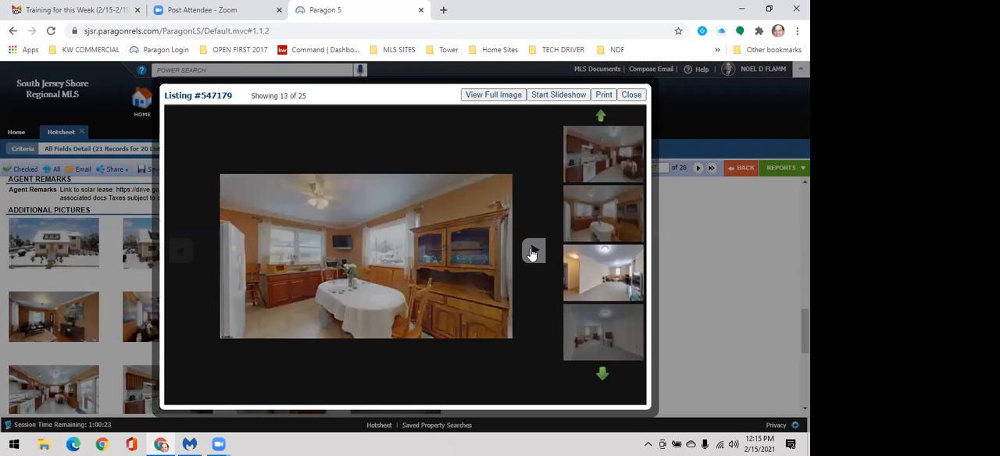
left_click(533, 255)
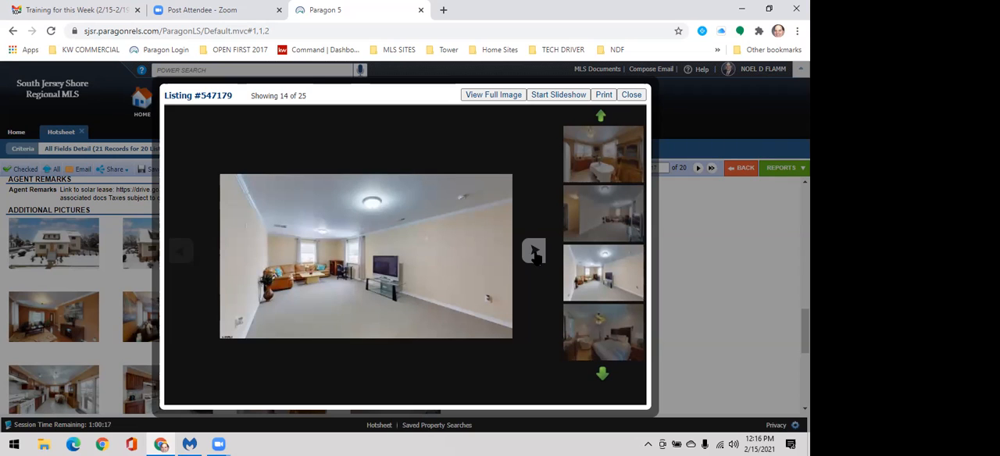
left_click(535, 253)
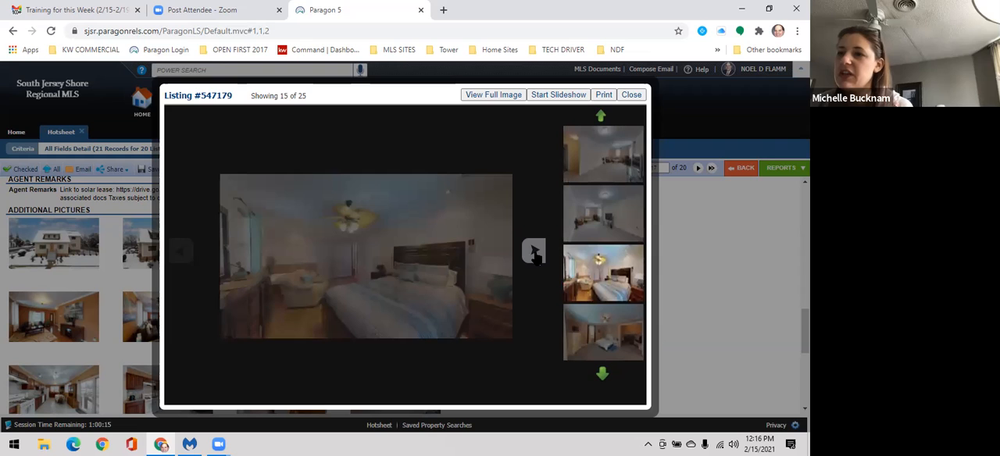
left_click(535, 253)
left_click(535, 254)
left_click(633, 96)
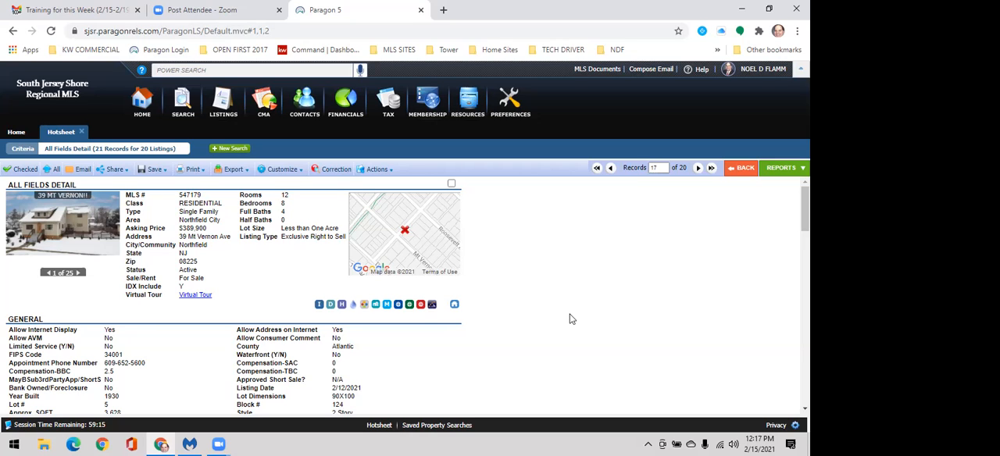
Step: Switch the hotsheet results from the all-fields detail to the Default MLS Defined Spreadsheet report
scroll(554, 311, "down", 1)
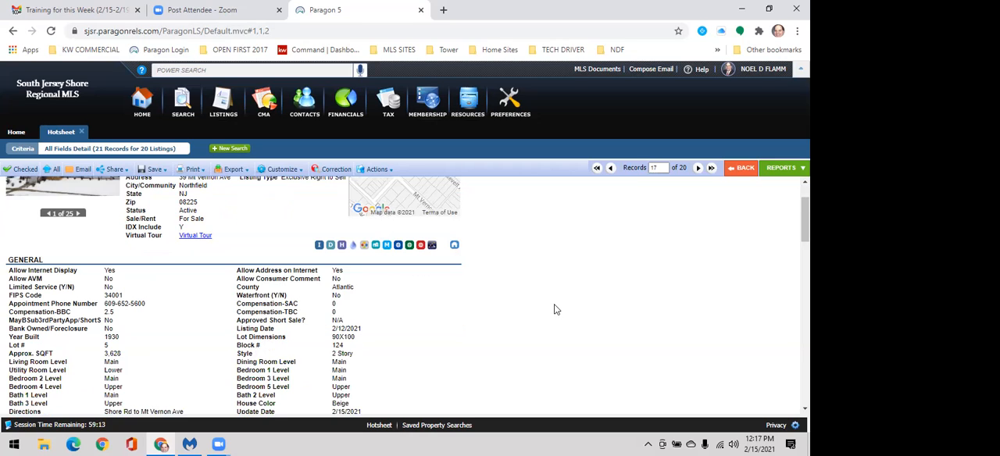
left_click(787, 172)
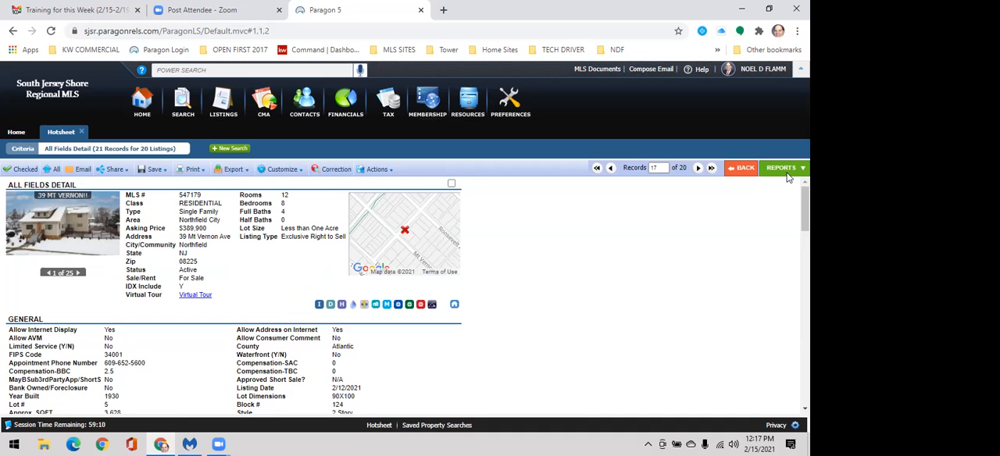
left_click(742, 277)
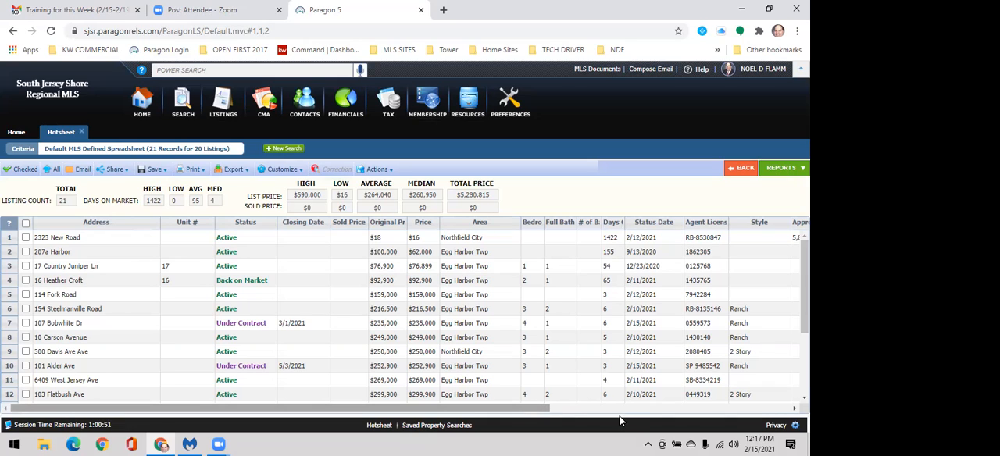
Step: Look through the spreadsheet's columns and sort the listings by property type in ascending order
left_click_drag(471, 409, 673, 438)
scroll(669, 252, "left", 2)
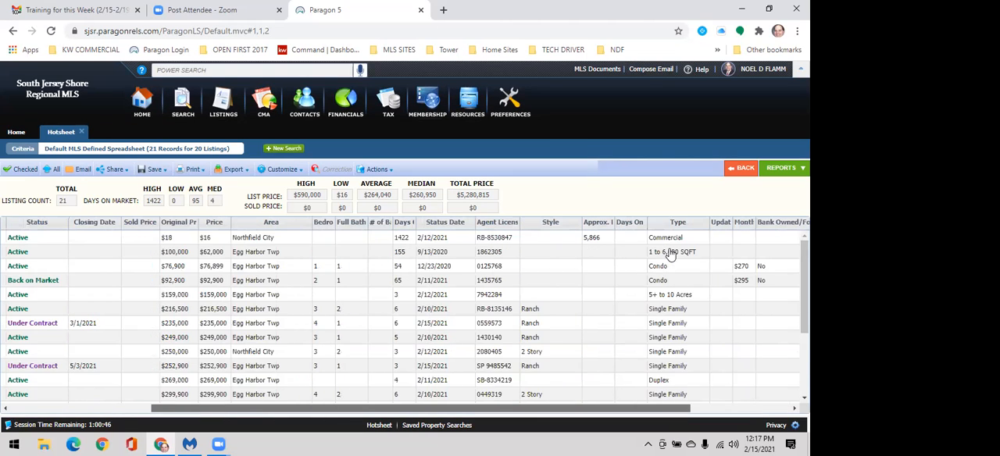
left_click(589, 381)
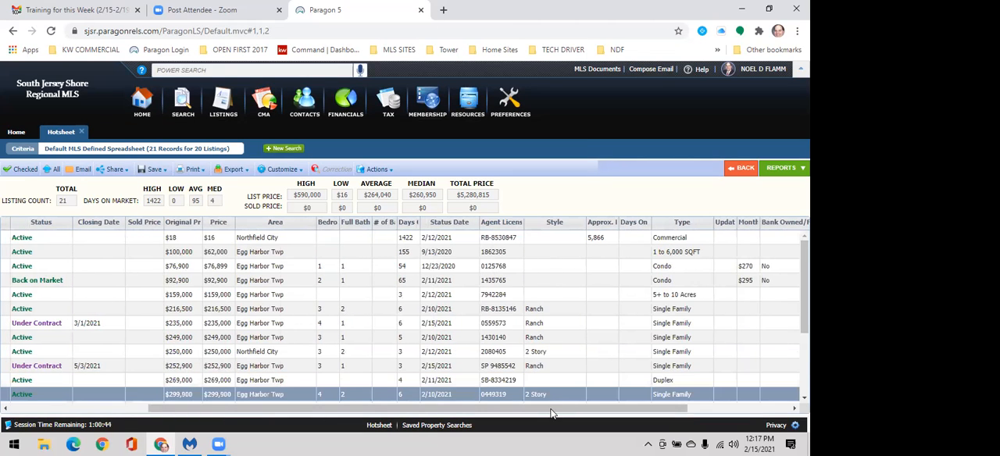
left_click_drag(428, 443, 420, 443)
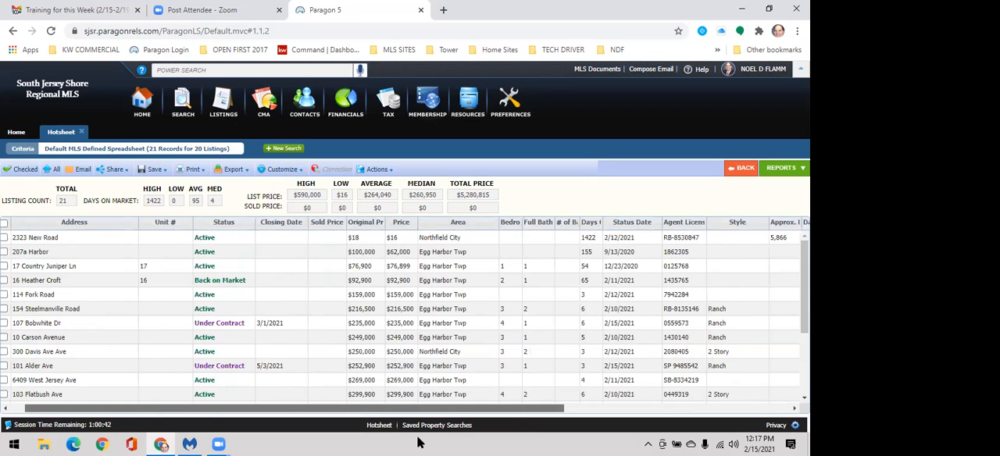
left_click_drag(542, 443, 564, 441)
left_click(680, 226)
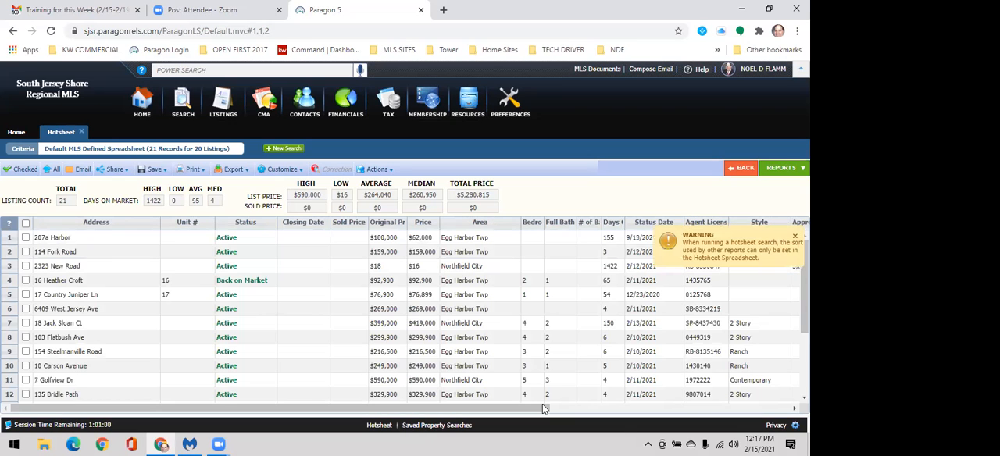
Step: Find the duplex in Egg Harbor Twp among the type-sorted listings and open its all-fields detail
left_click_drag(544, 412, 716, 436)
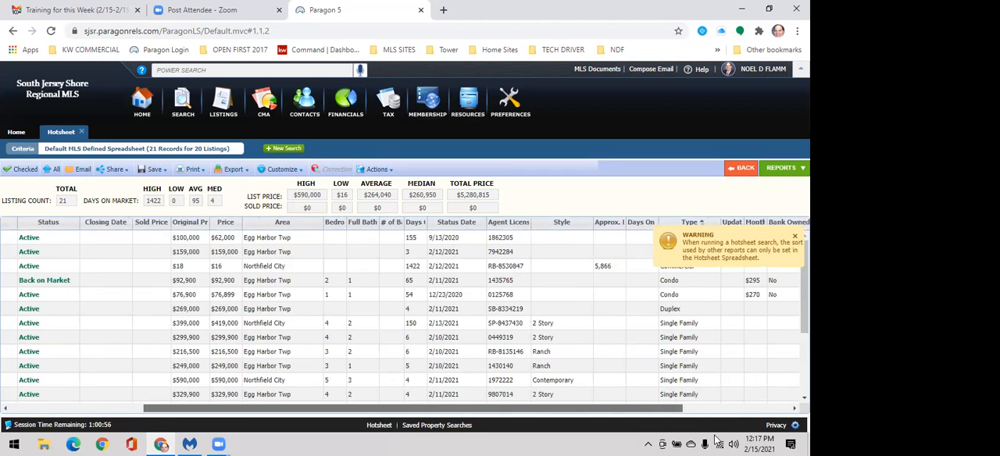
left_click(678, 313)
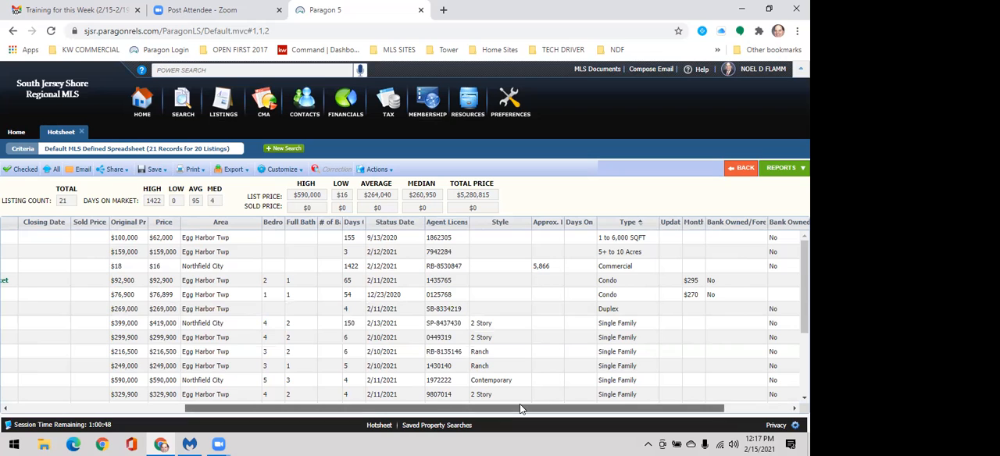
scroll(517, 414, "left", 3)
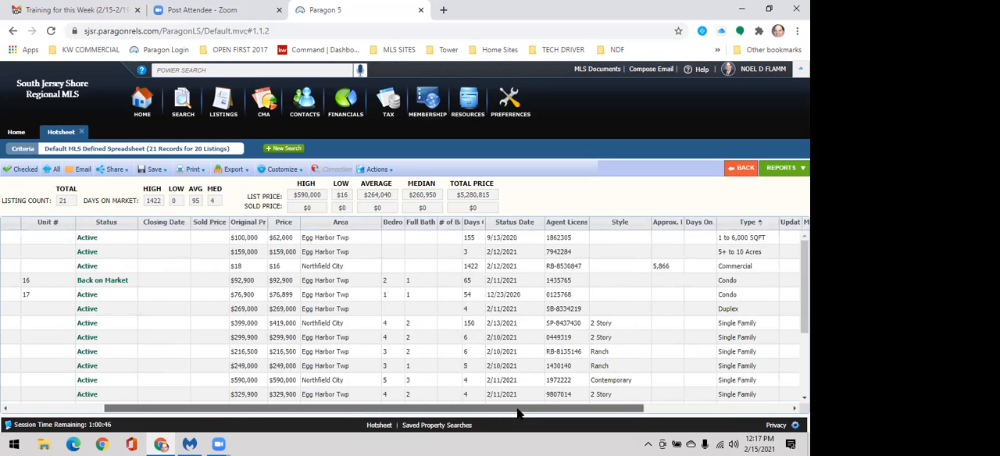
scroll(517, 414, "left", 3)
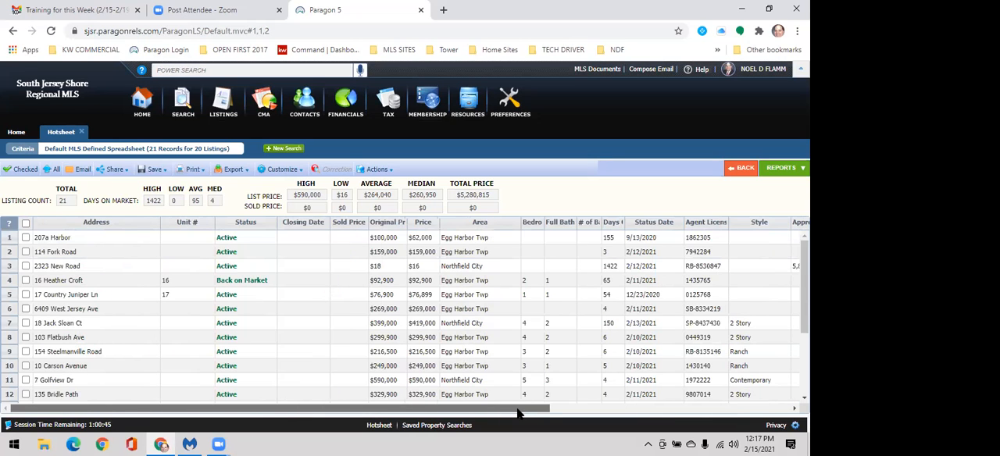
double_click(74, 311)
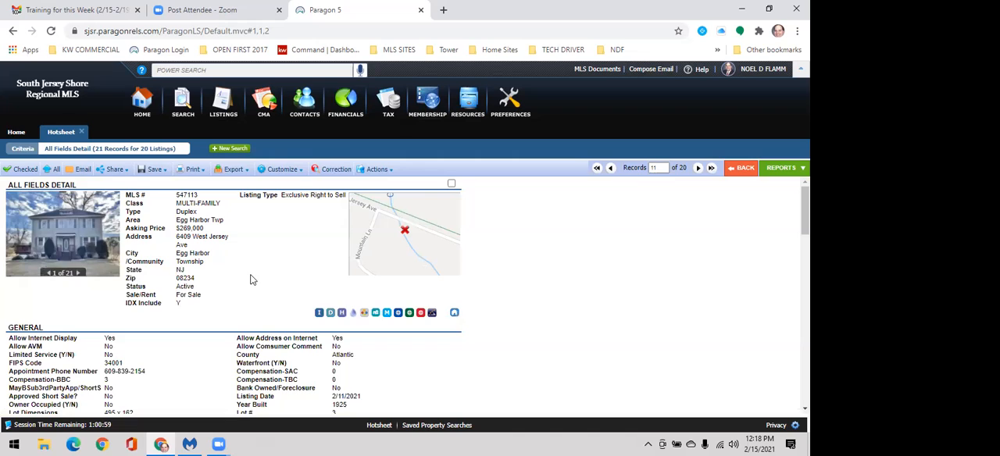
Step: Examine the duplex listing's general and unit data, features, financial information, remarks and additional pictures
scroll(251, 277, "down", 1)
scroll(251, 282, "down", 1)
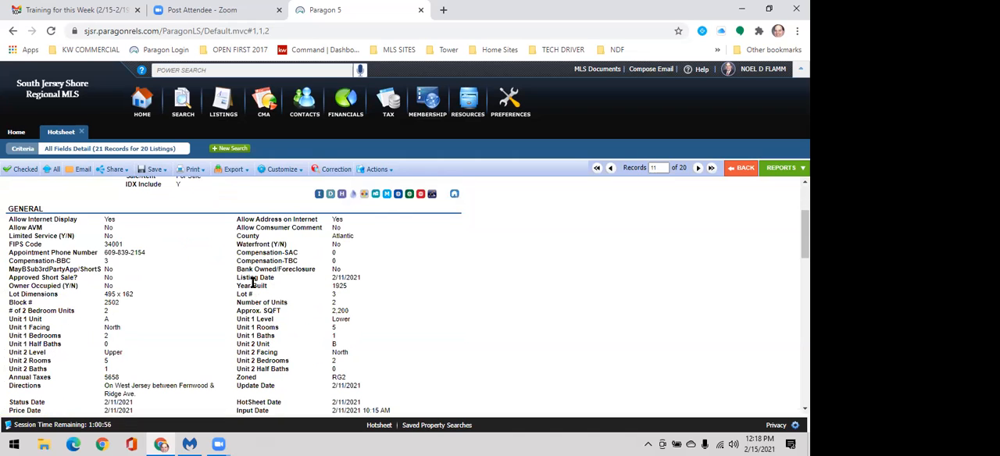
scroll(252, 284, "down", 1)
scroll(285, 307, "down", 1)
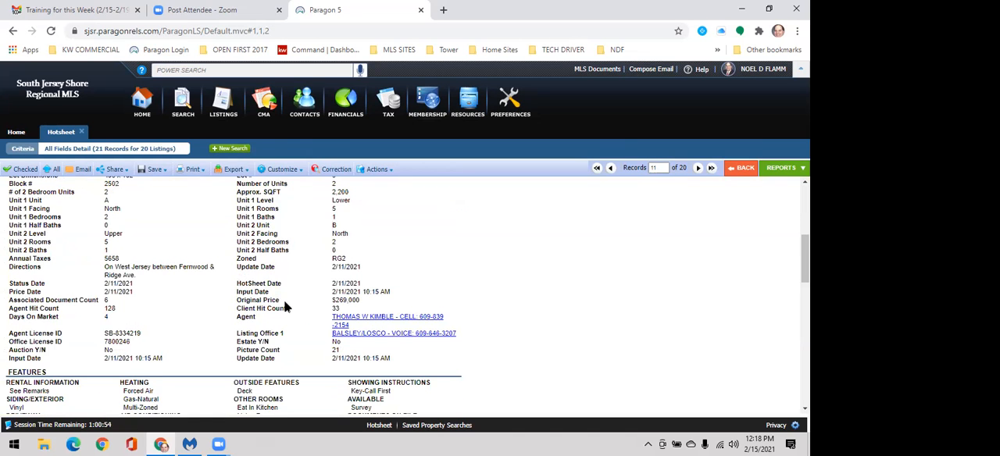
scroll(287, 307, "down", 3)
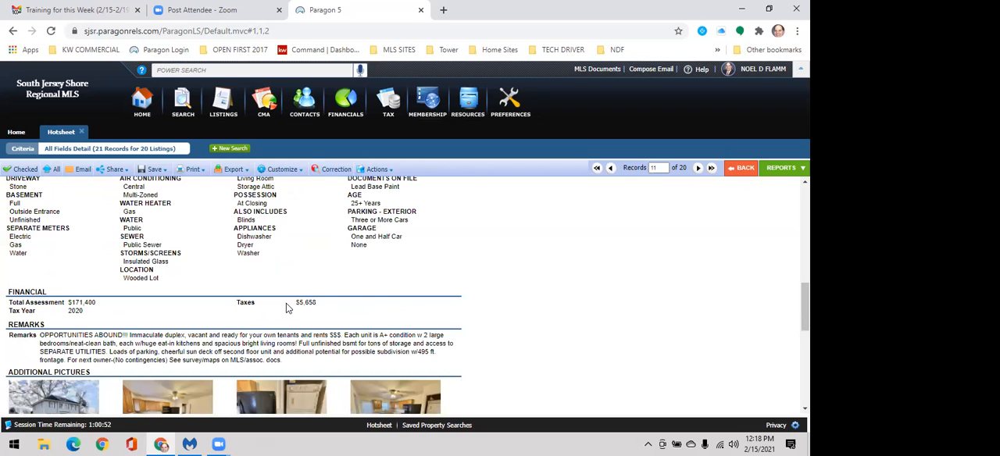
scroll(284, 290, "down", 1)
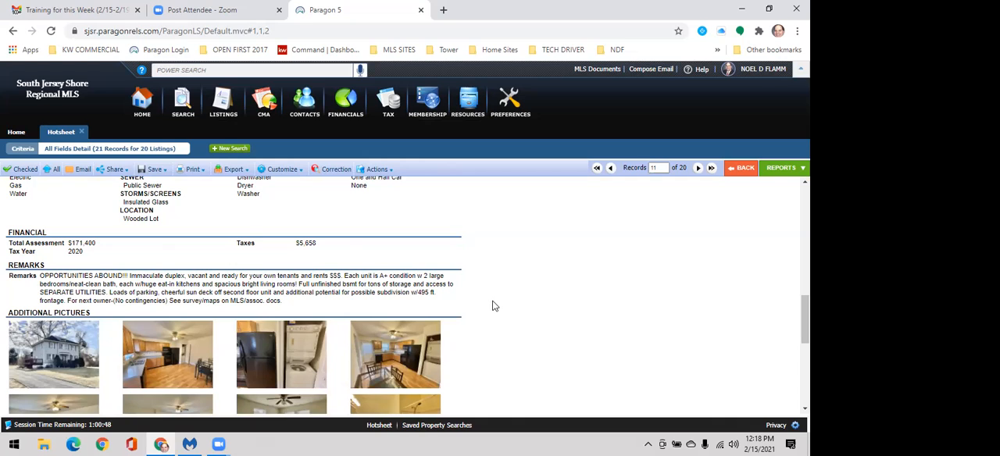
scroll(492, 305, "down", 1)
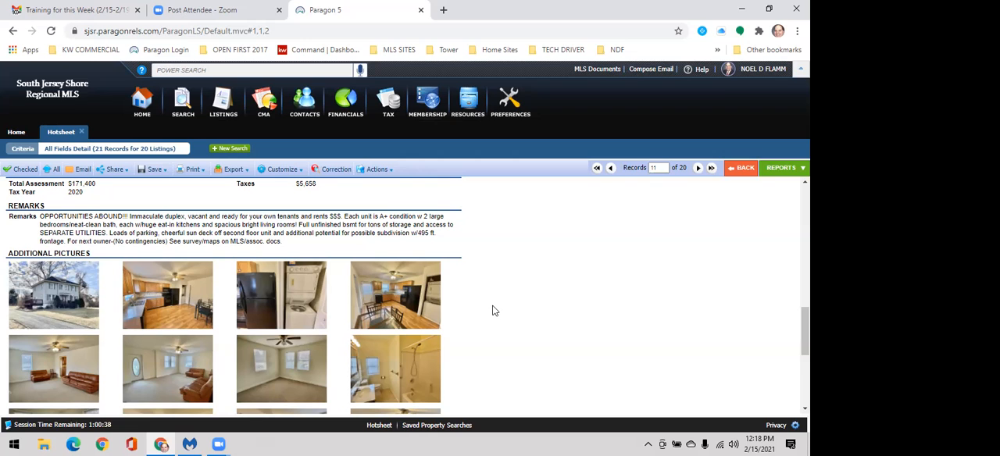
scroll(478, 295, "up", 3)
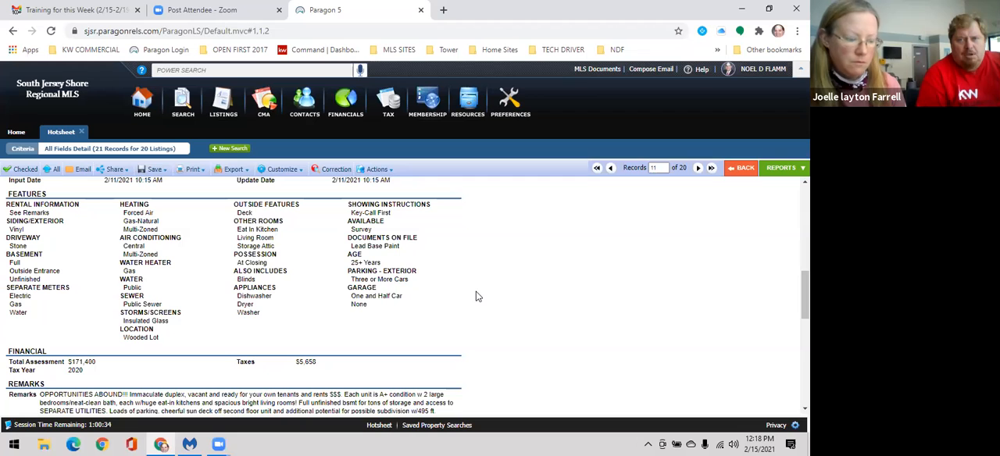
Step: Review the duplex listing again, covering its general and unit data, features, financial information, remarks and additional pictures
scroll(479, 295, "up", 3)
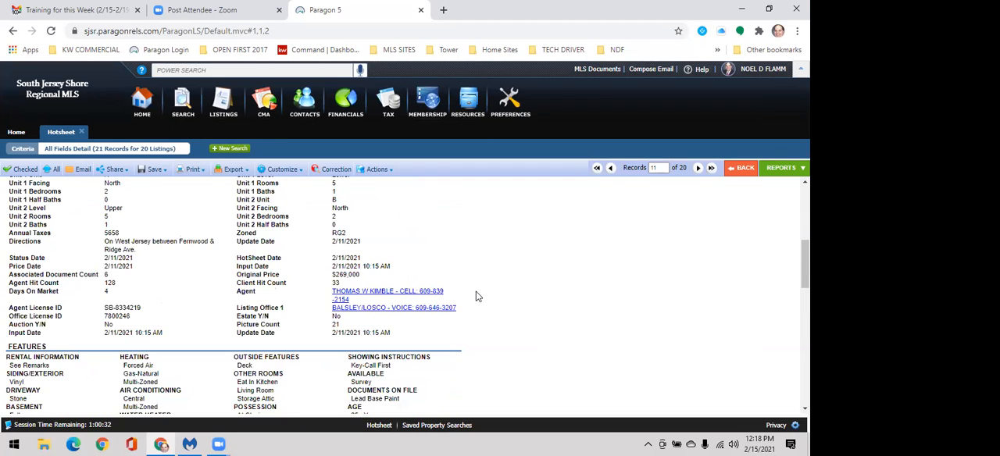
scroll(475, 295, "up", 5)
scroll(474, 296, "up", 1)
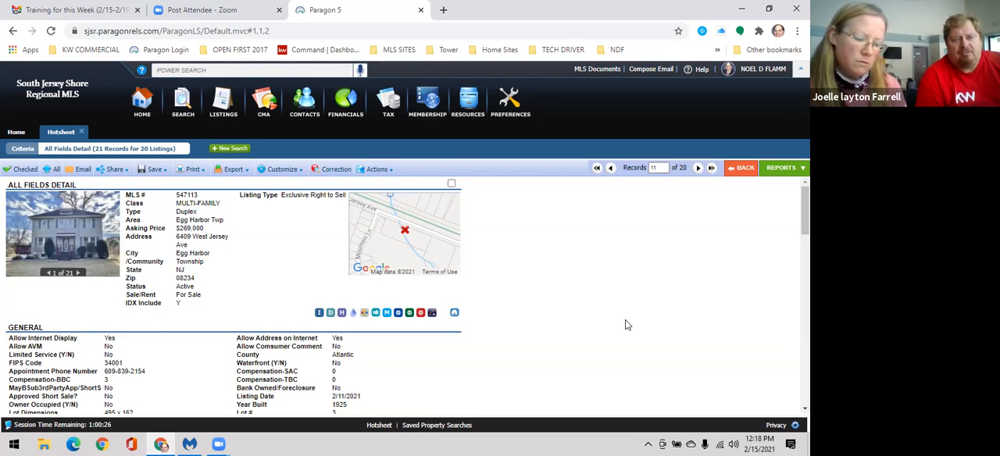
scroll(626, 322, "down", 1)
scroll(626, 327, "down", 2)
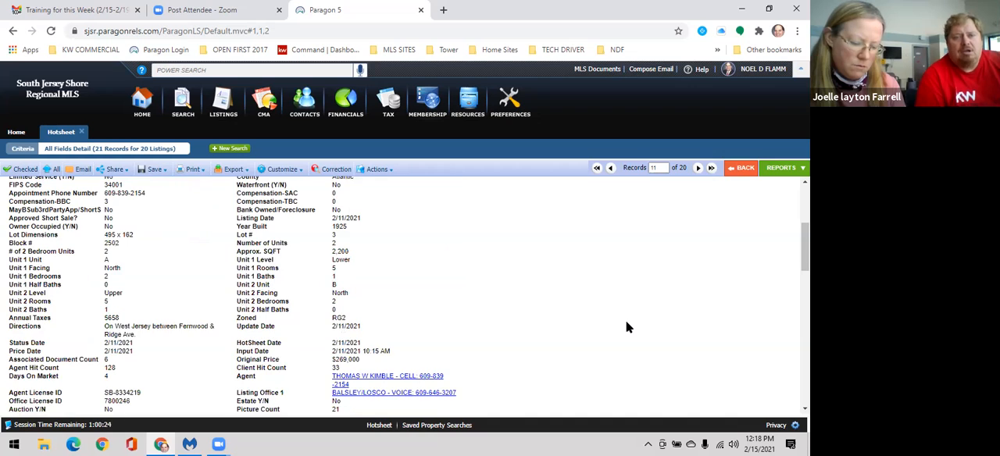
scroll(626, 327, "down", 2)
scroll(589, 323, "down", 2)
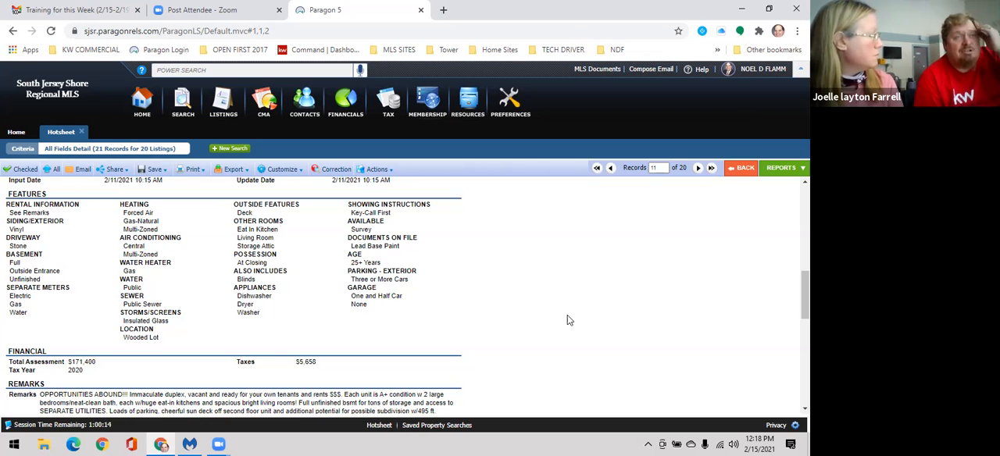
scroll(569, 320, "down", 1)
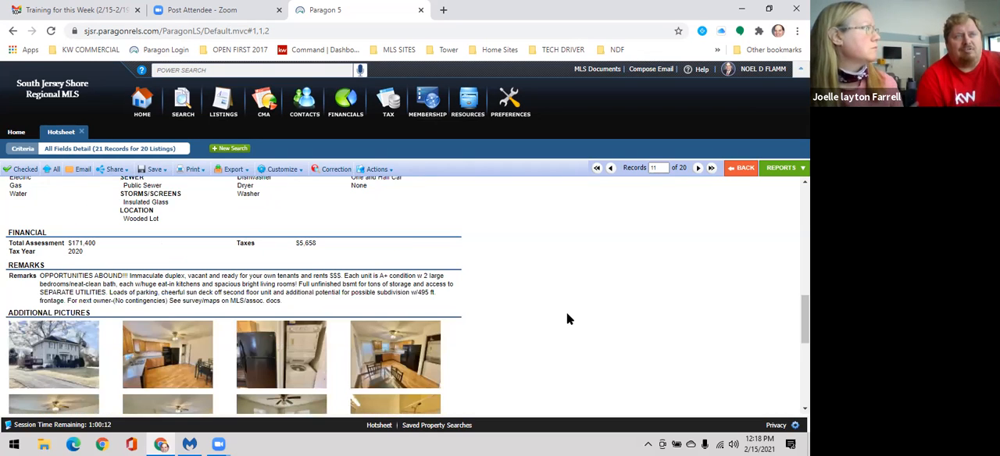
scroll(567, 316, "down", 2)
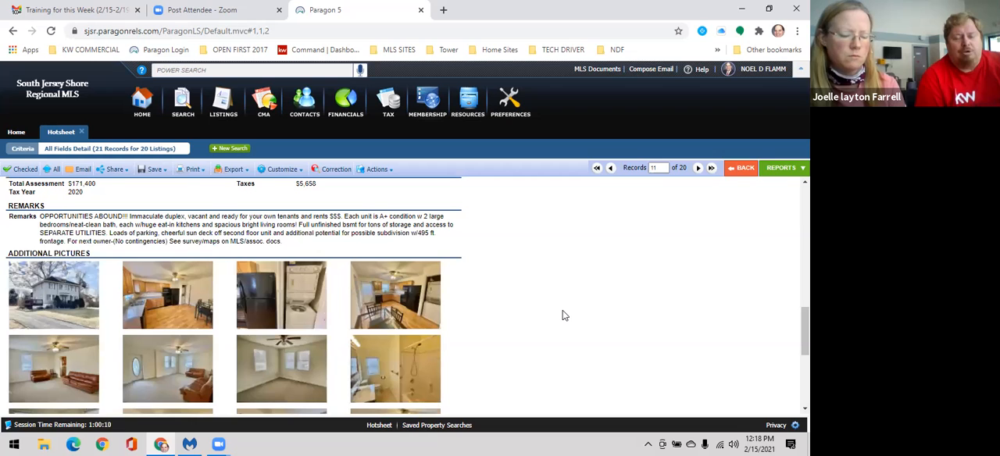
scroll(565, 315, "up", 2)
scroll(564, 316, "up", 6)
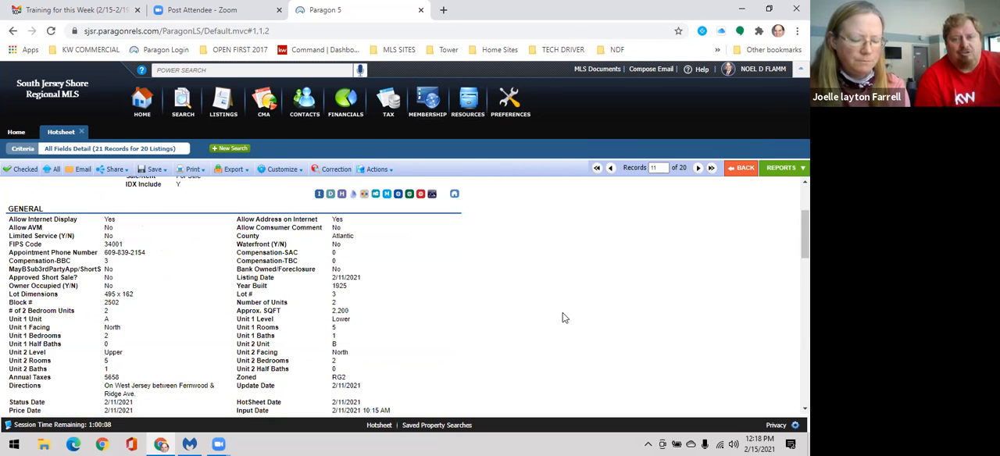
scroll(559, 314, "up", 2)
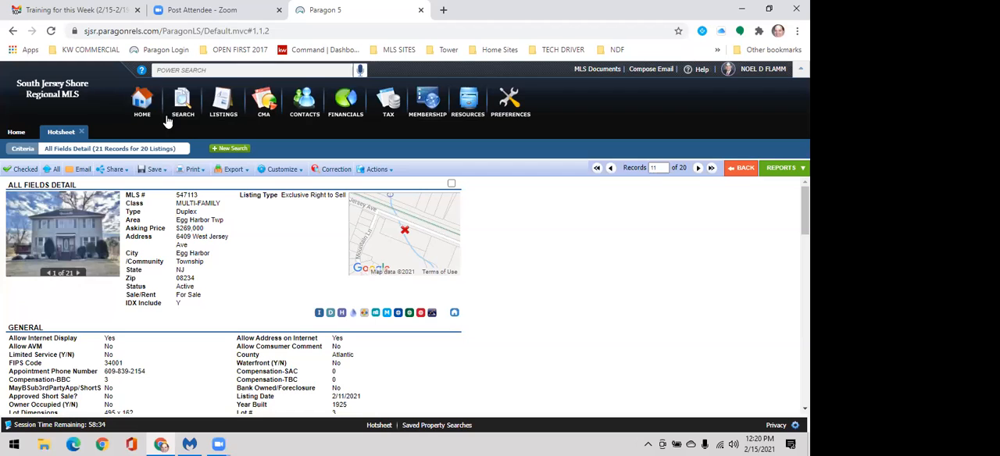
Step: Open the list of saved property searches and start a new residential property search
mouse_move(186, 112)
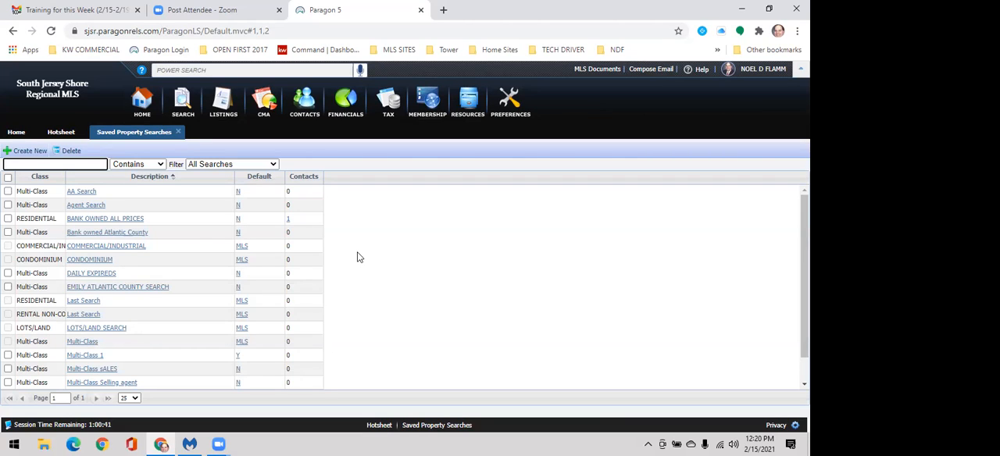
left_click(328, 221)
left_click(215, 147)
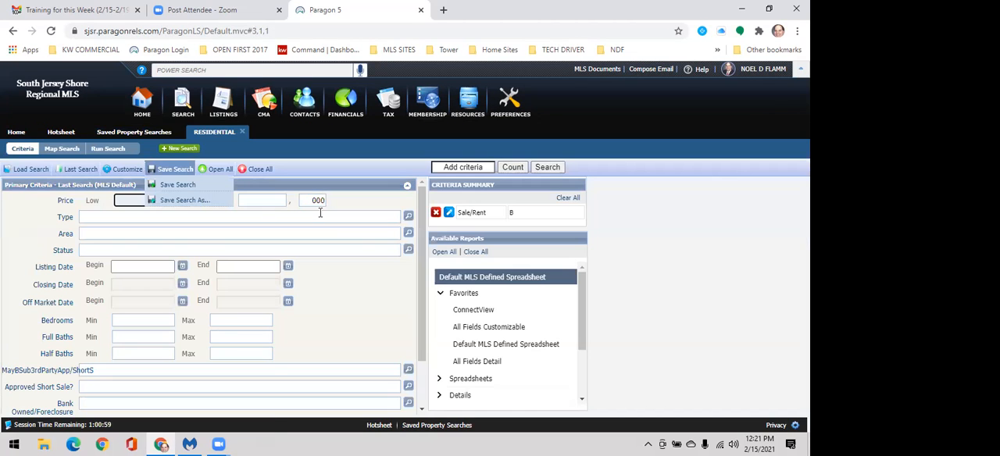
Step: Check the residential search's options for saving criteria and the list where saved property searches are kept
mouse_move(175, 172)
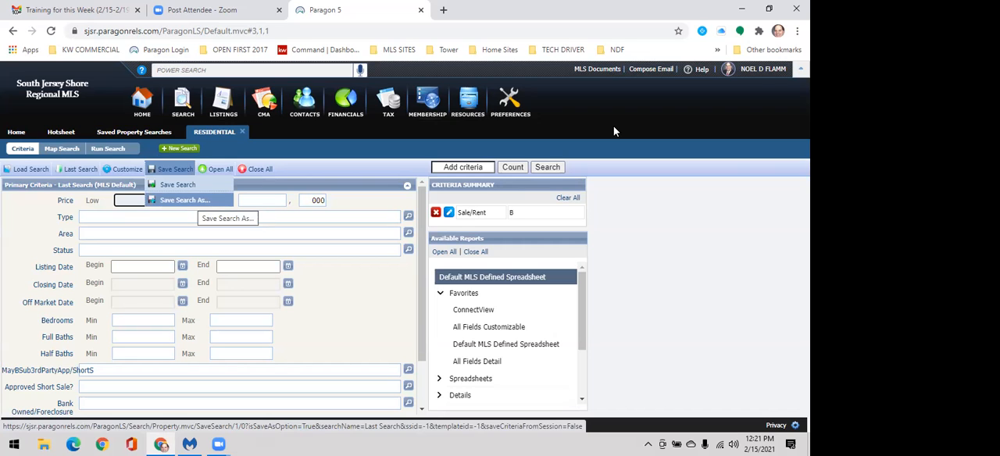
left_click(151, 205)
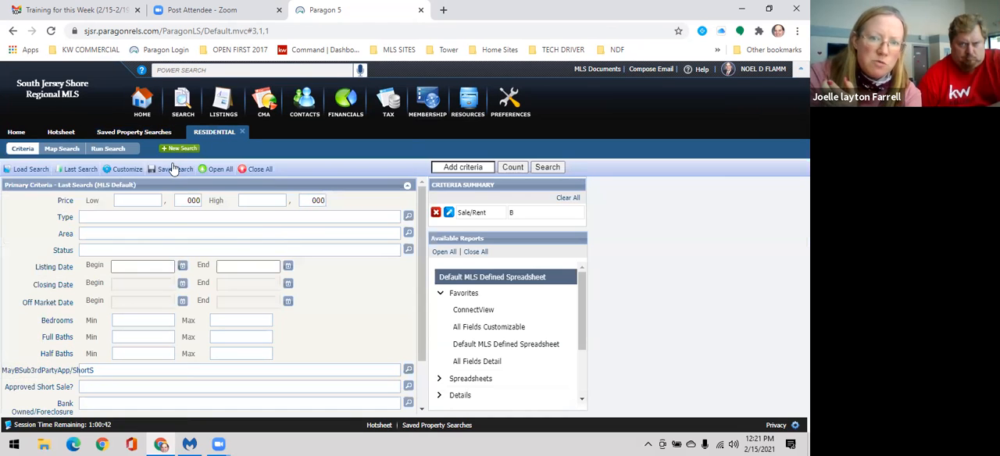
left_click(173, 169)
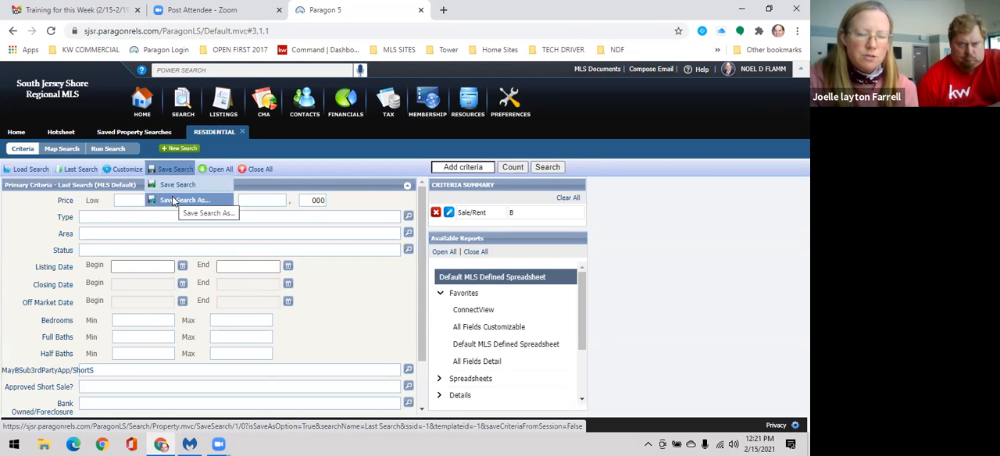
mouse_move(179, 170)
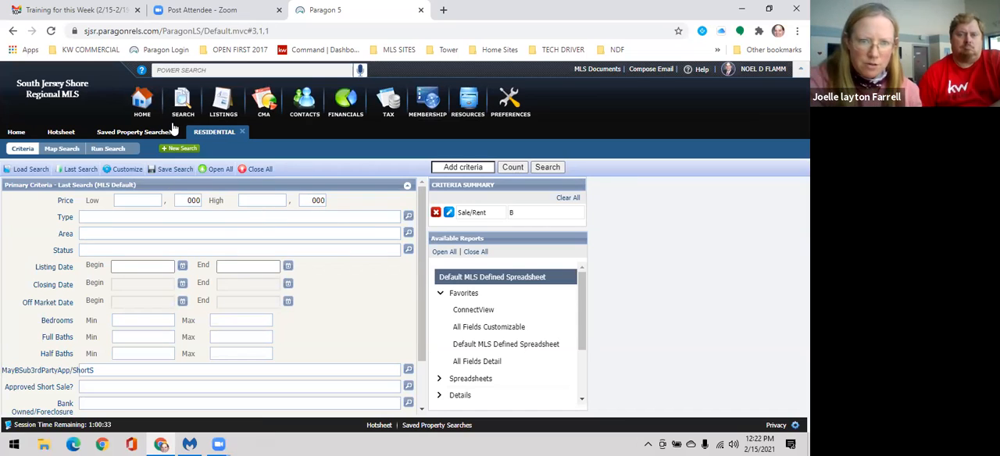
Step: Open the saved multi-class Atlantic County search with the client's name and review its type, area, status, price, foreclosure and bedroom criteria
left_click(133, 134)
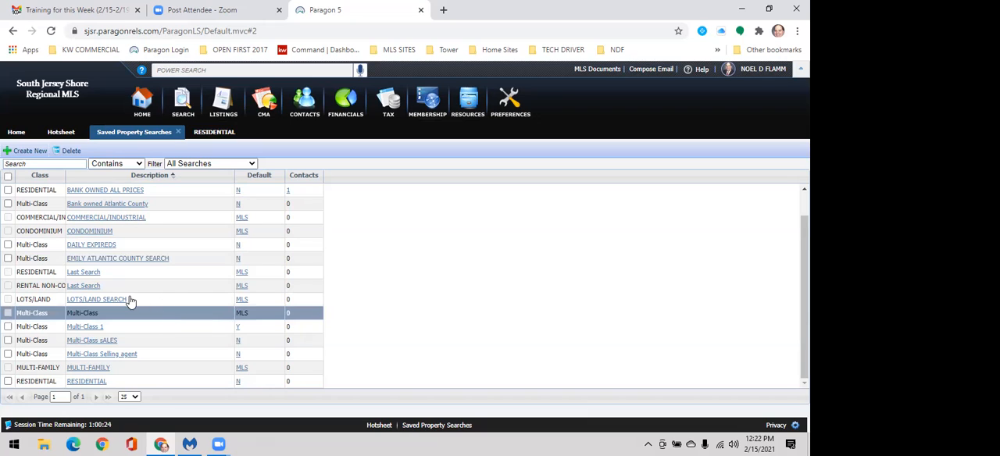
left_click(105, 259)
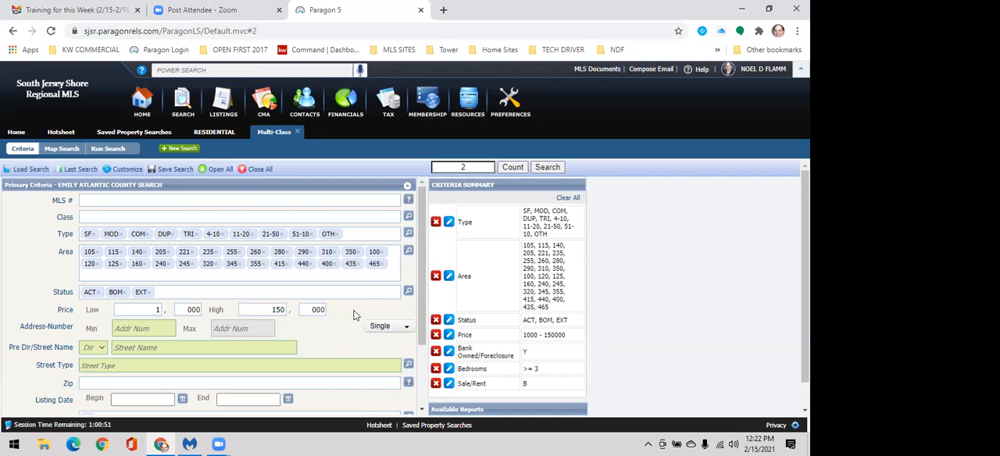
scroll(336, 295, "down", 2)
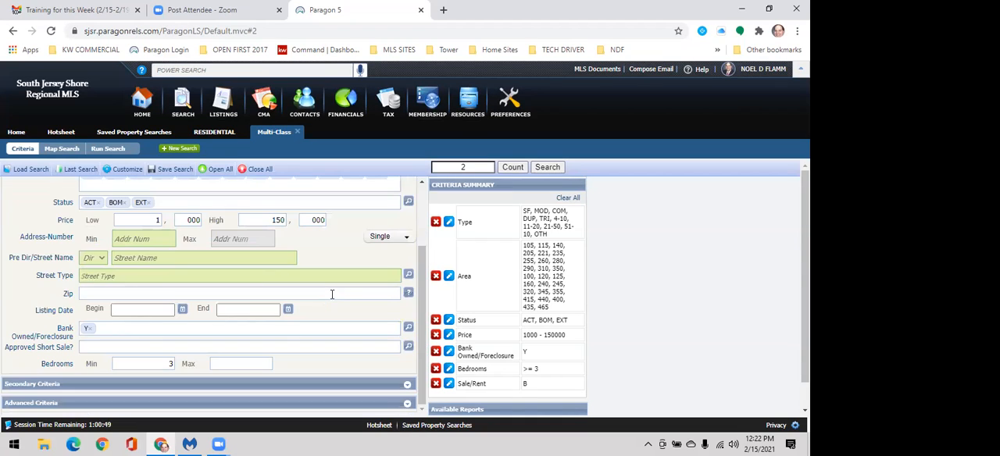
scroll(172, 259, "up", 2)
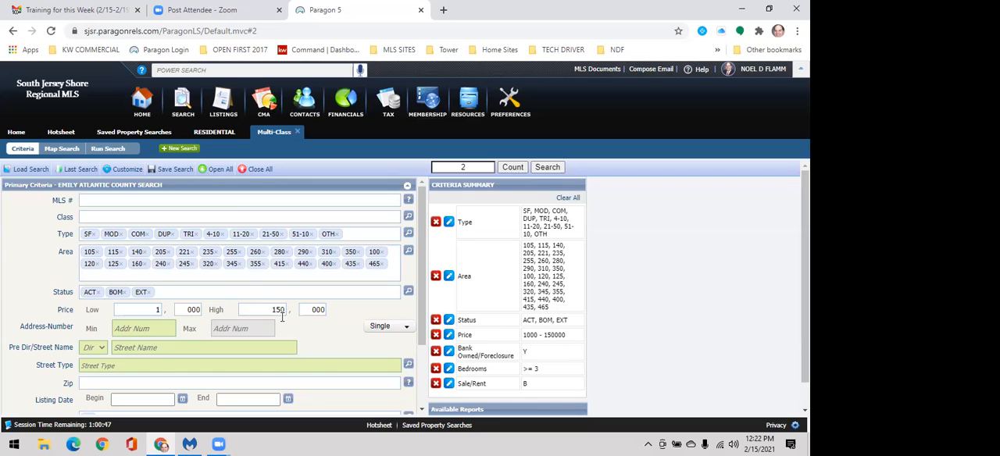
scroll(257, 344, "down", 2)
scroll(97, 335, "down", 1)
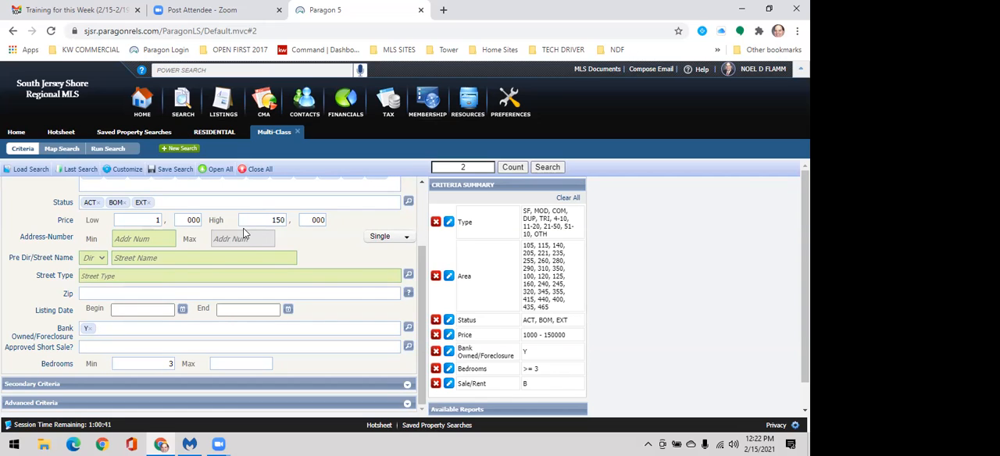
scroll(243, 239, "up", 2)
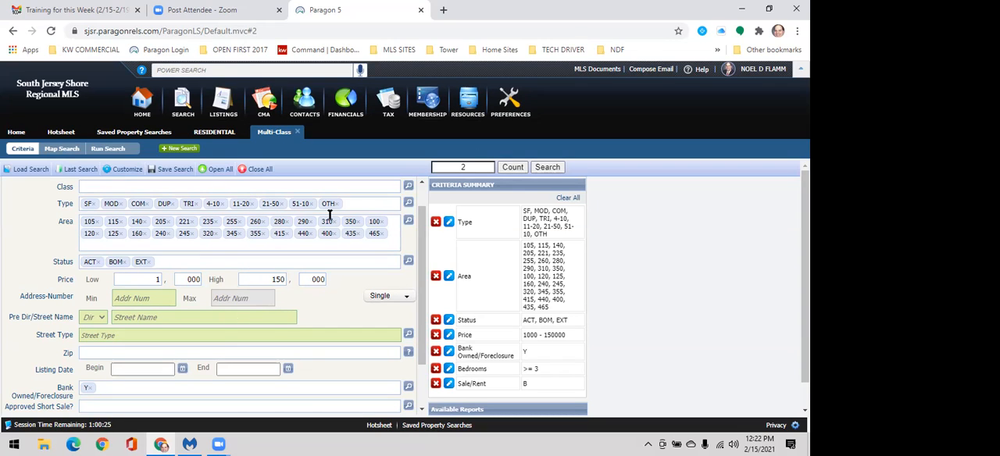
Step: Run the saved multi-class search and open the all-fields detail of the Egg Harbor Twp ranch listing
left_click(549, 168)
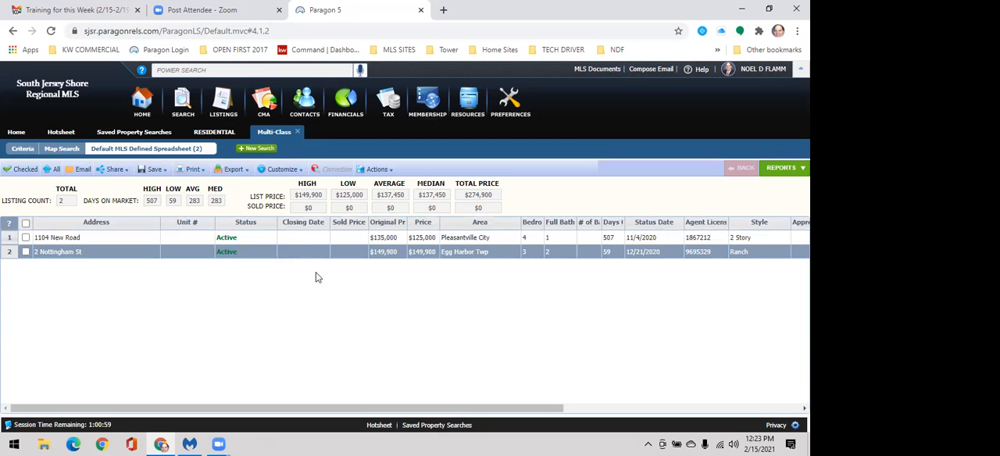
double_click(285, 246)
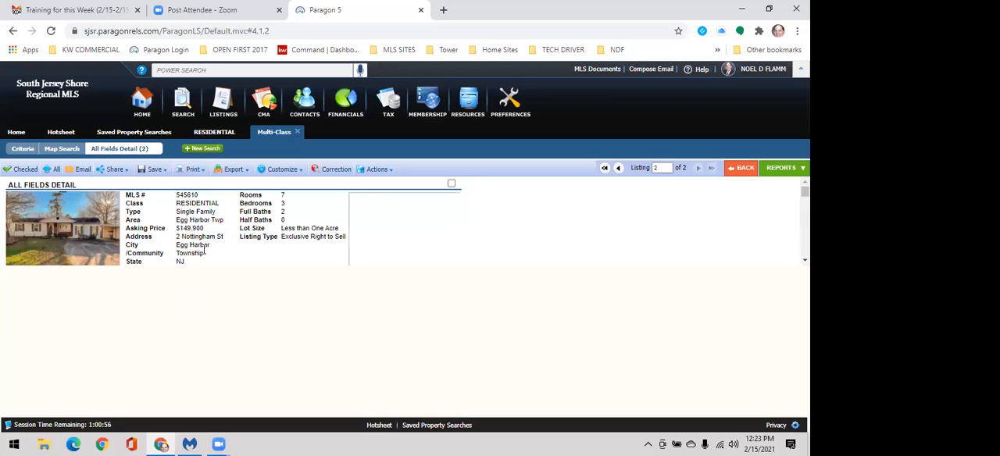
Step: Examine the ranch listing's features, financial information, public and agent remarks, and additional pictures
scroll(228, 249, "down", 1)
scroll(229, 243, "down", 3)
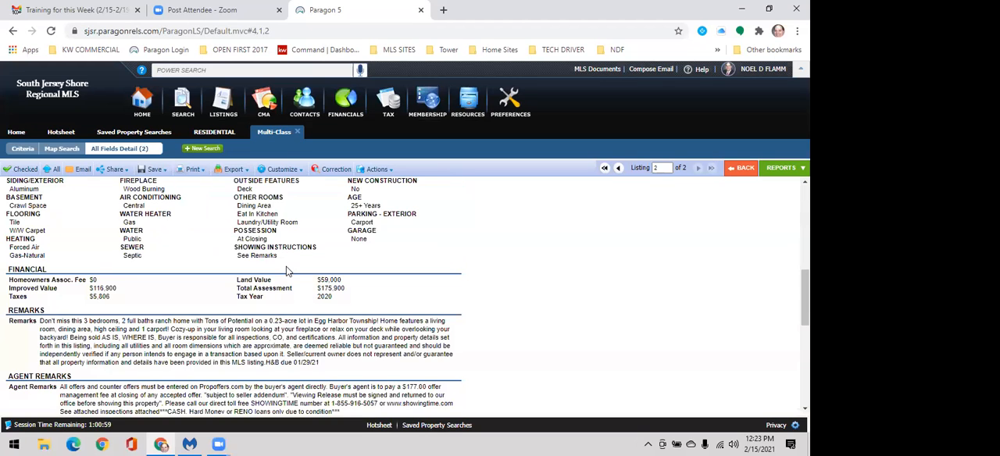
scroll(330, 327, "down", 2)
scroll(333, 331, "down", 1)
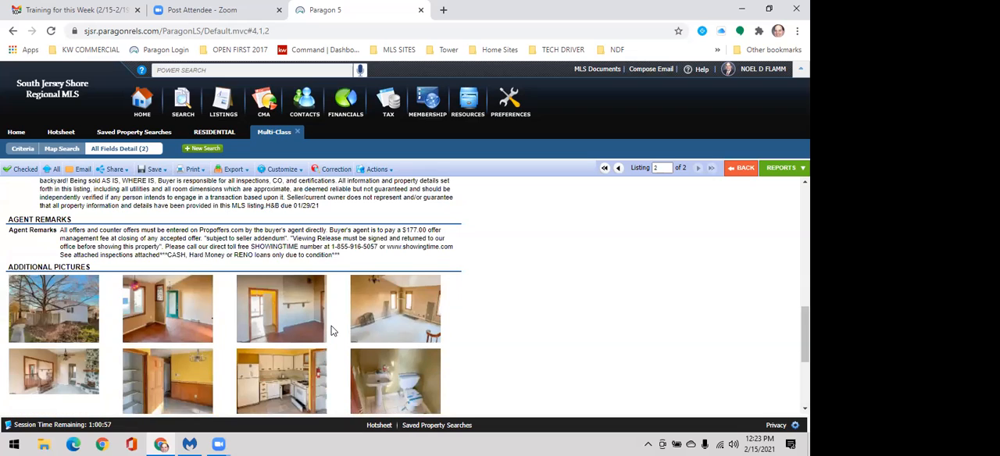
scroll(332, 329, "up", 6)
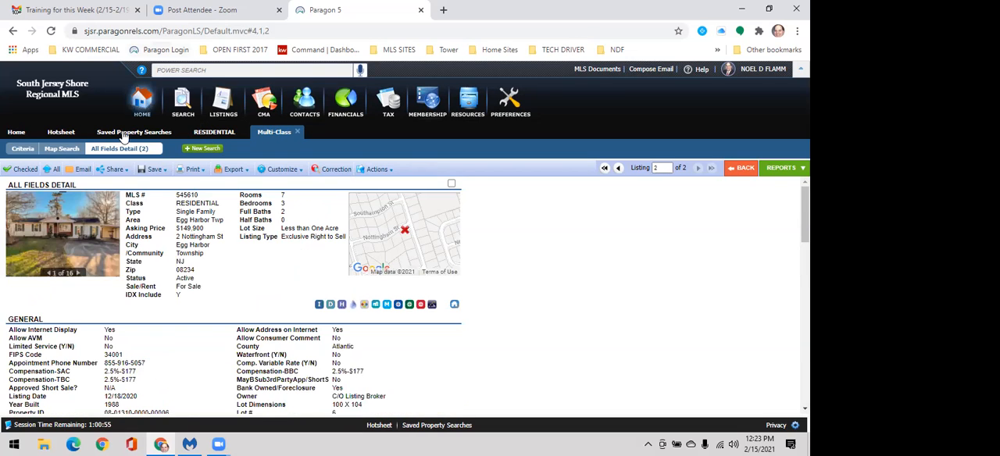
left_click(265, 119)
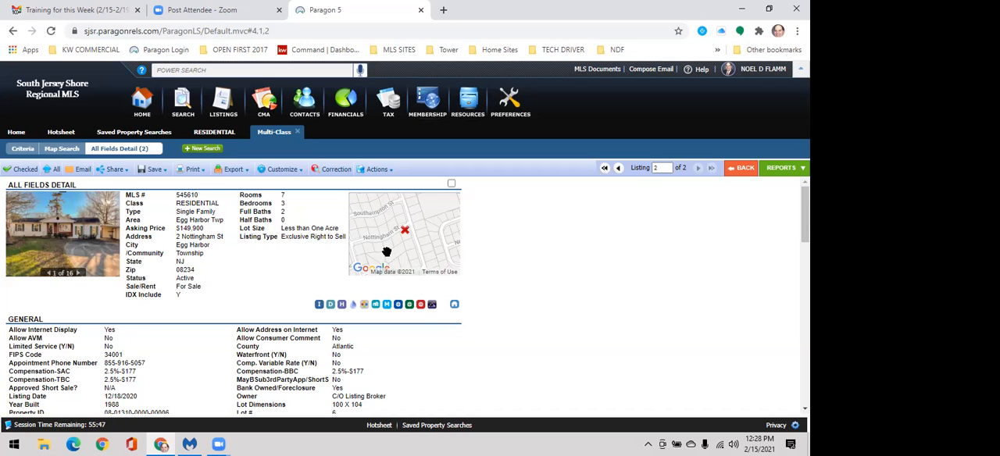
Step: Return to the residential search and set its price range from 200,000 to 400,000
left_click(224, 133)
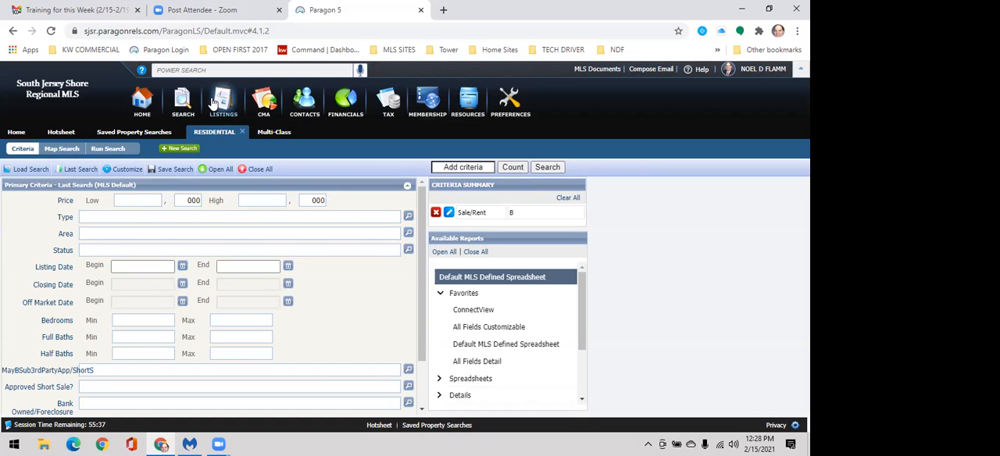
mouse_move(223, 109)
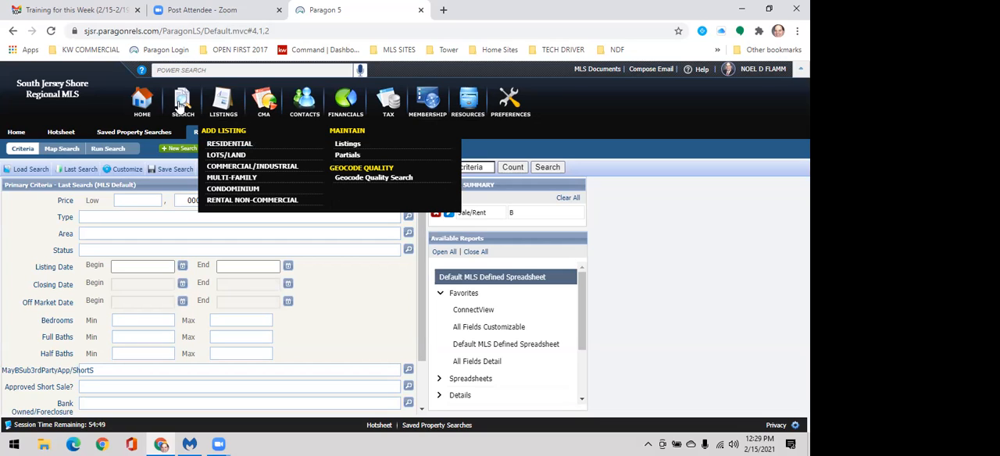
mouse_move(185, 109)
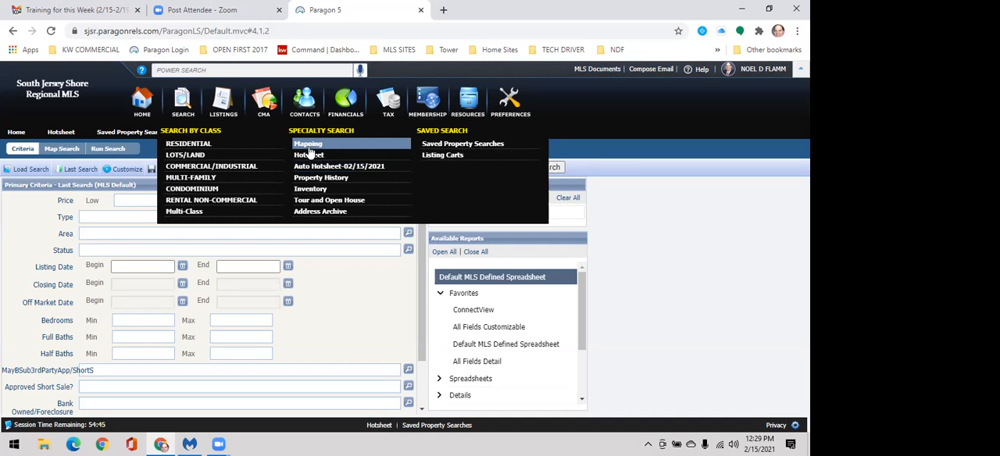
left_click(204, 145)
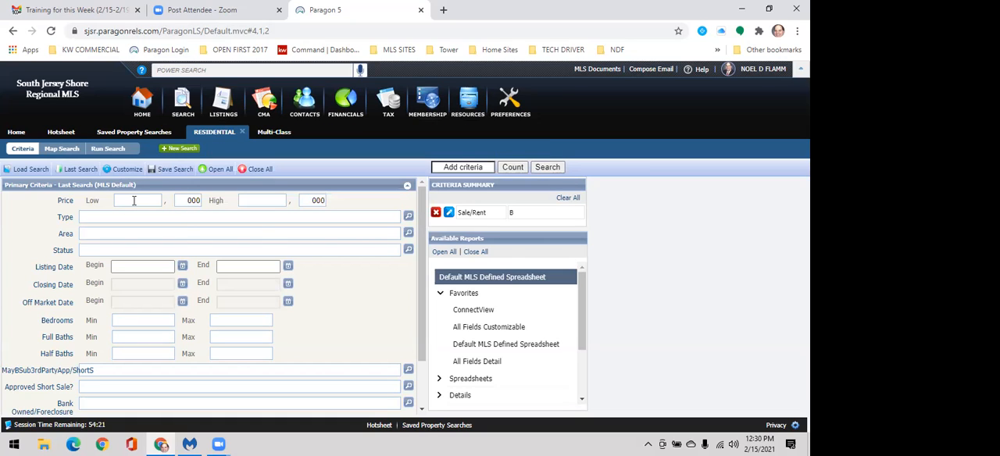
left_click(129, 201)
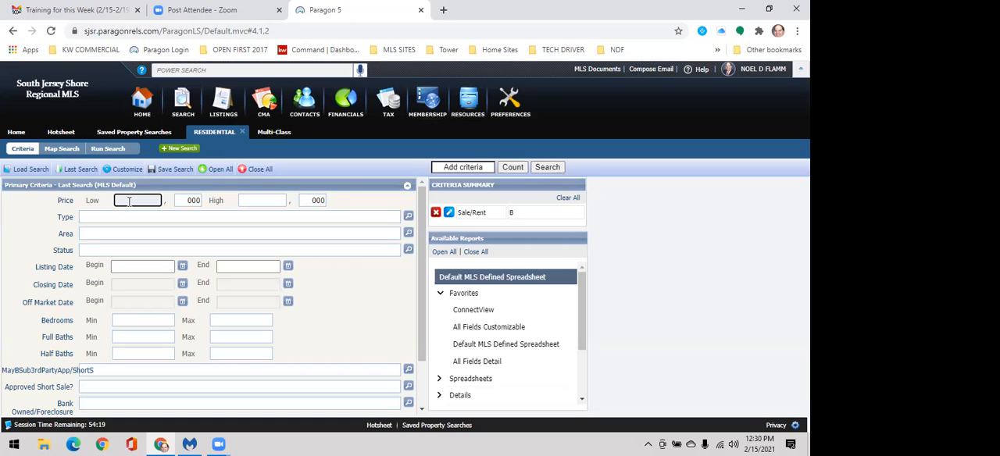
type("200")
key("Tab")
type("400")
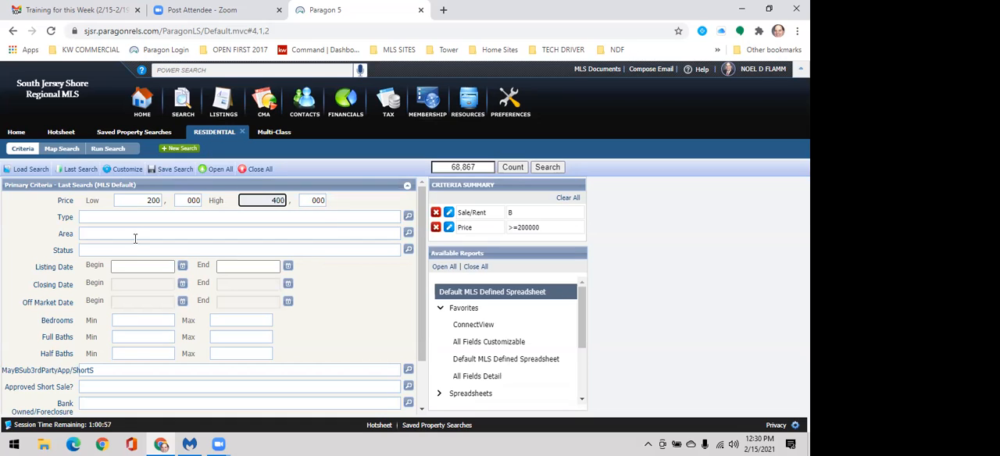
Step: Set the residential search's status criteria to Active (ACT), Back on Market (BOM) and Extended (EXT)
left_click(408, 250)
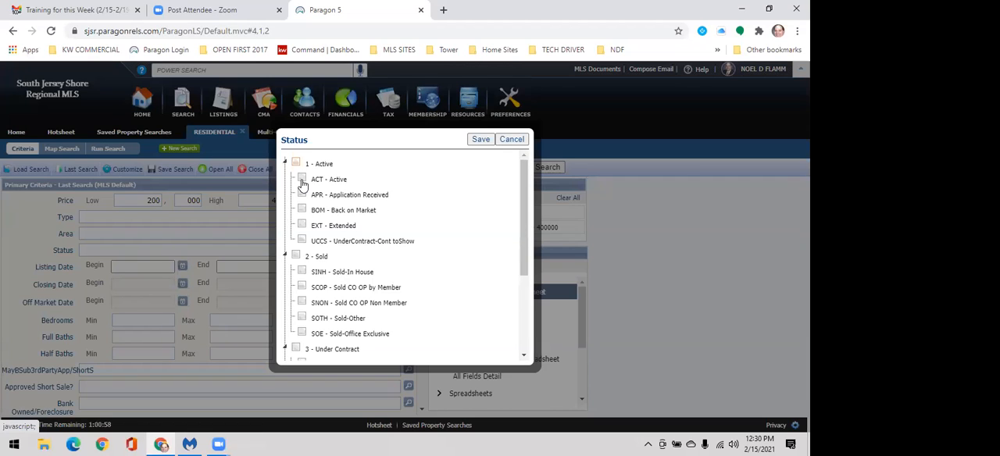
left_click(302, 179)
left_click(302, 209)
left_click(302, 225)
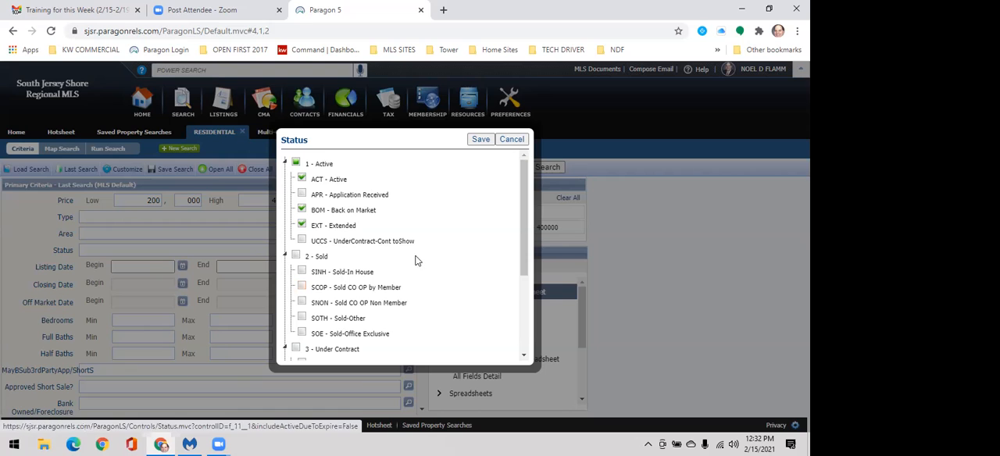
scroll(417, 263, "down", 3)
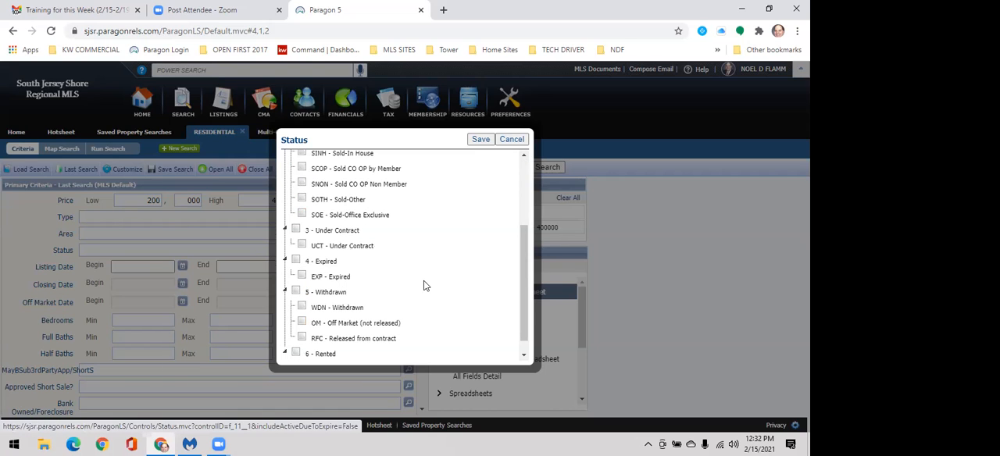
left_click(478, 139)
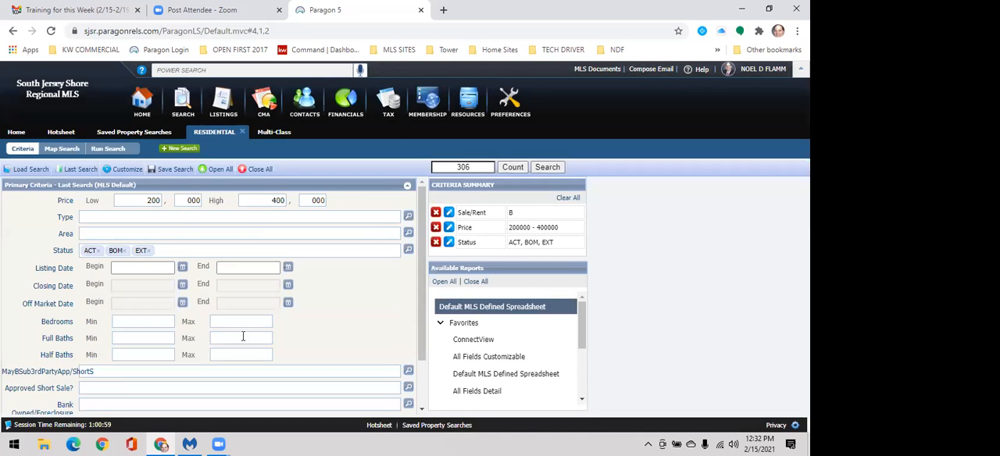
Step: Expand the secondary criteria and enter the wildcard keyword *farm* in the Remarks field
scroll(203, 376, "down", 2)
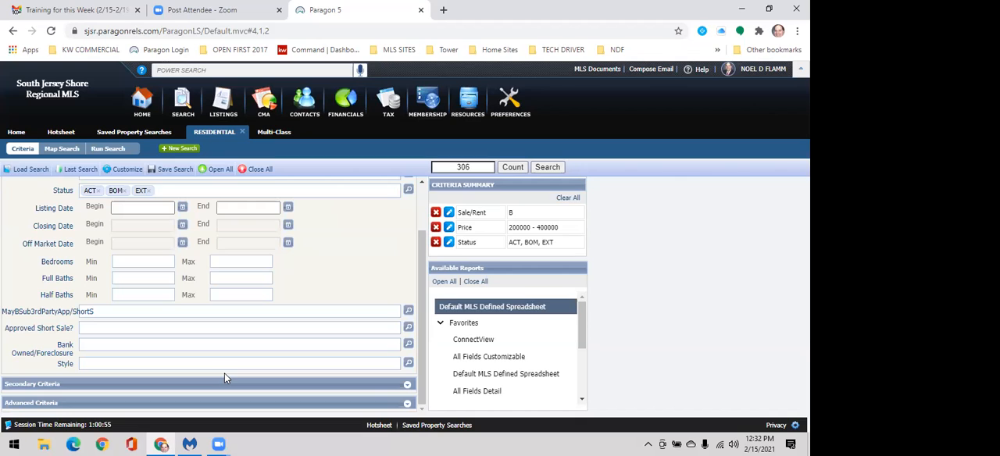
left_click(403, 386)
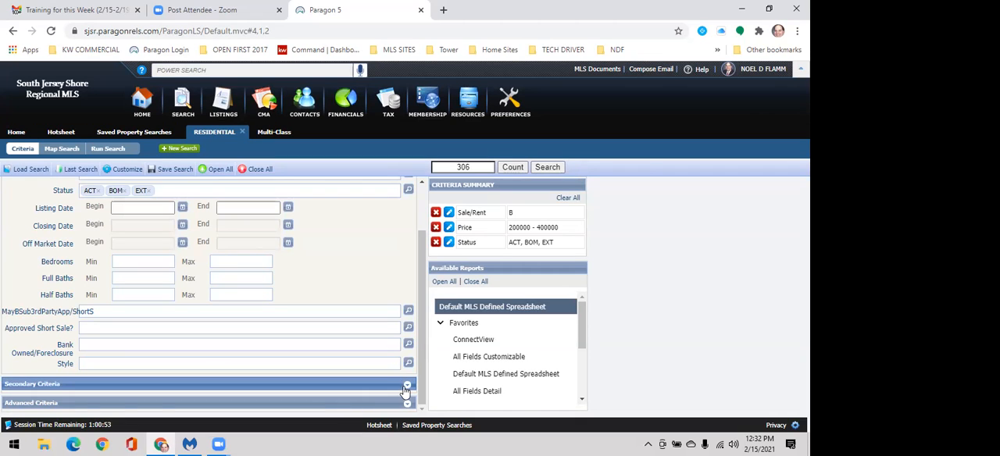
scroll(158, 345, "down", 2)
left_click(151, 342)
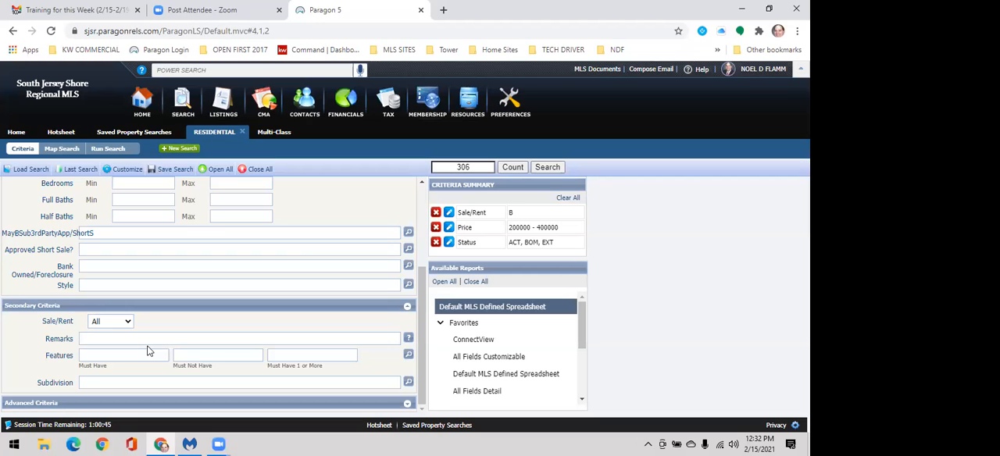
type("fMR")
key("BackSpace")
key("BackSpace")
key("BackSpace")
type("farm")
scroll(215, 278, "up", 3)
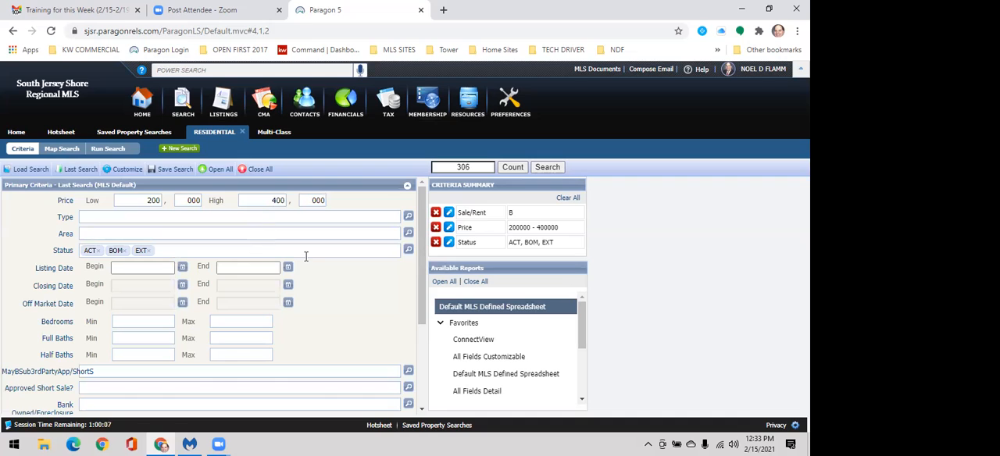
scroll(339, 315, "down", 2)
scroll(321, 359, "down", 1)
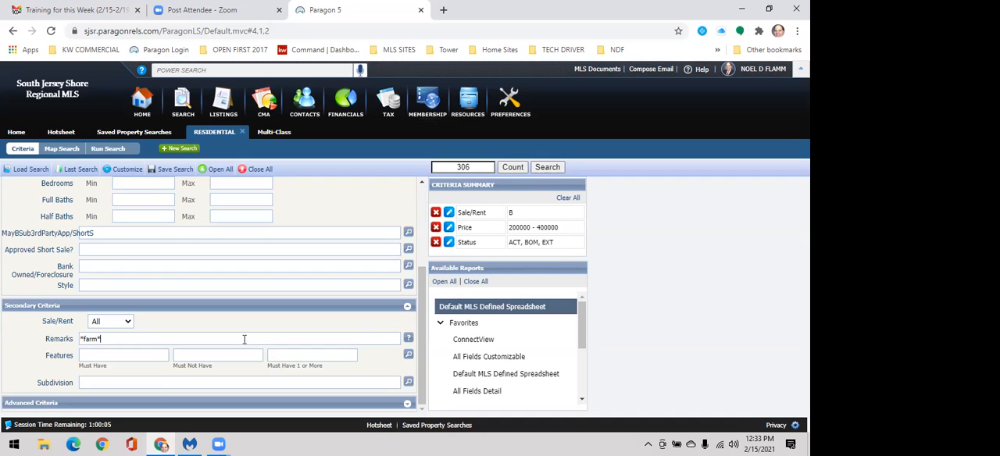
Step: Try For Rent as the Sale/Rent criterion, and set it to For Sale
left_click(117, 341)
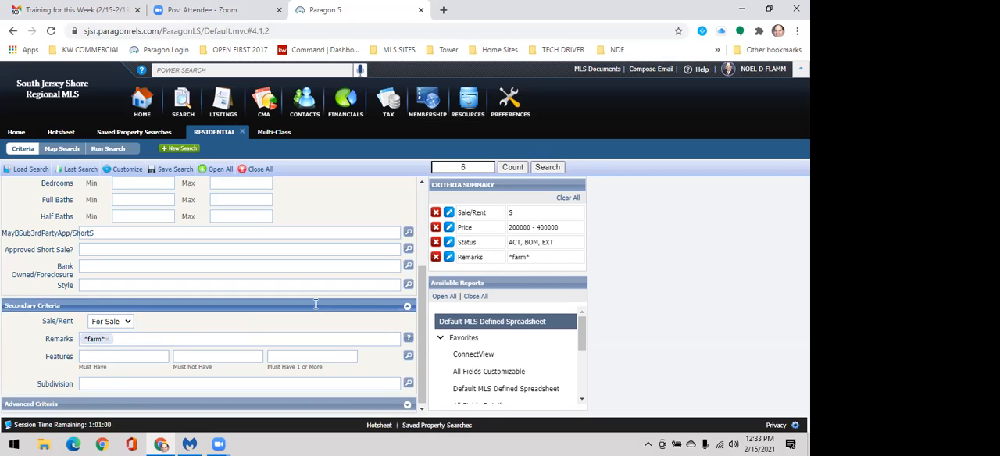
left_click(125, 323)
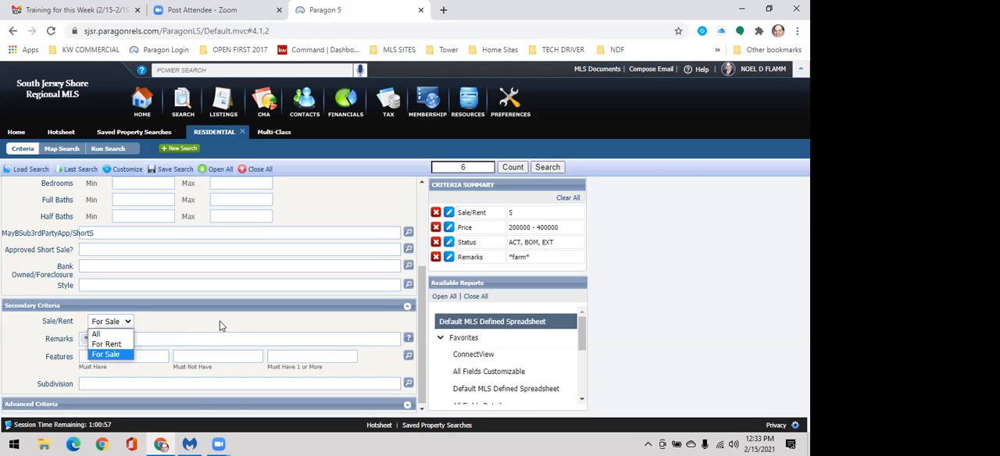
left_click(100, 343)
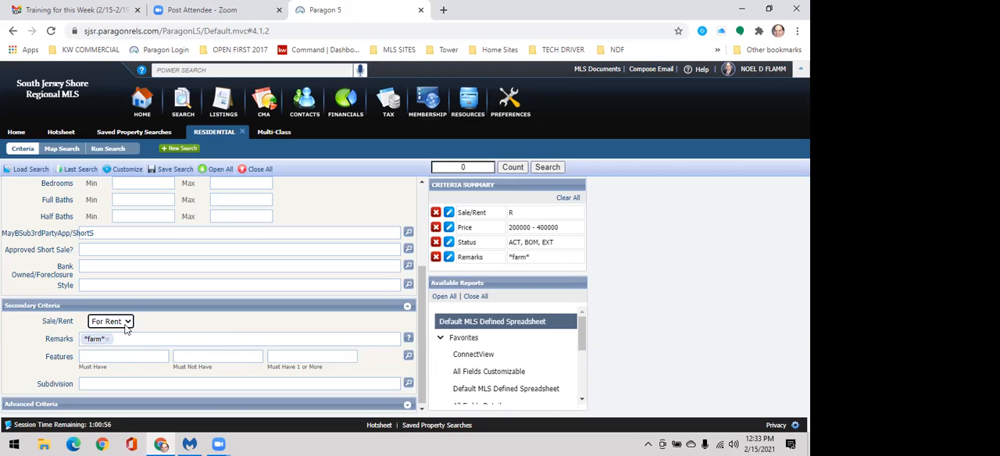
left_click(117, 321)
left_click(101, 351)
scroll(395, 287, "up", 3)
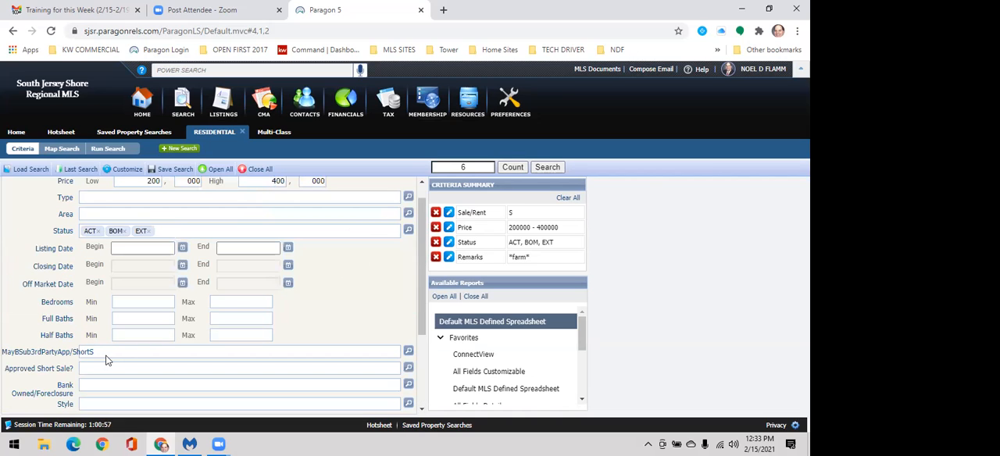
scroll(100, 342, "down", 3)
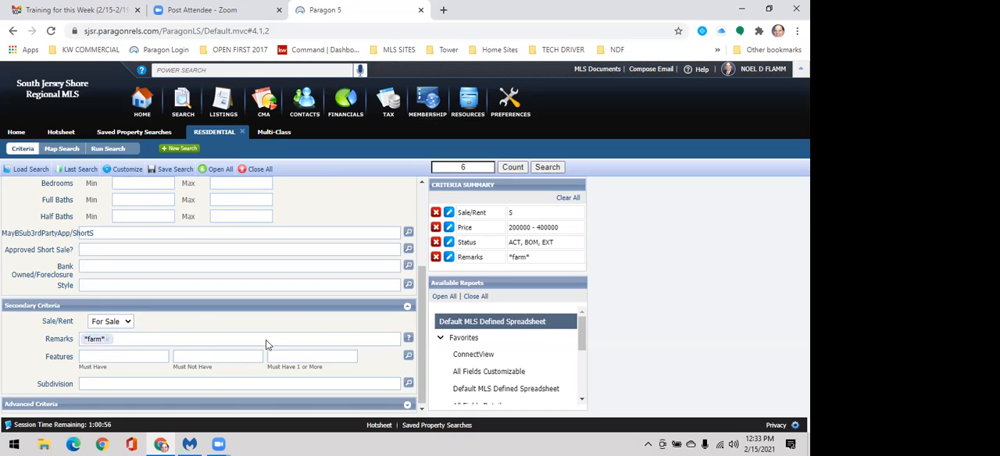
Step: Clear and re-enter the *farm* remarks keyword, and run the residential search as a spreadsheet
scroll(358, 261, "up", 2)
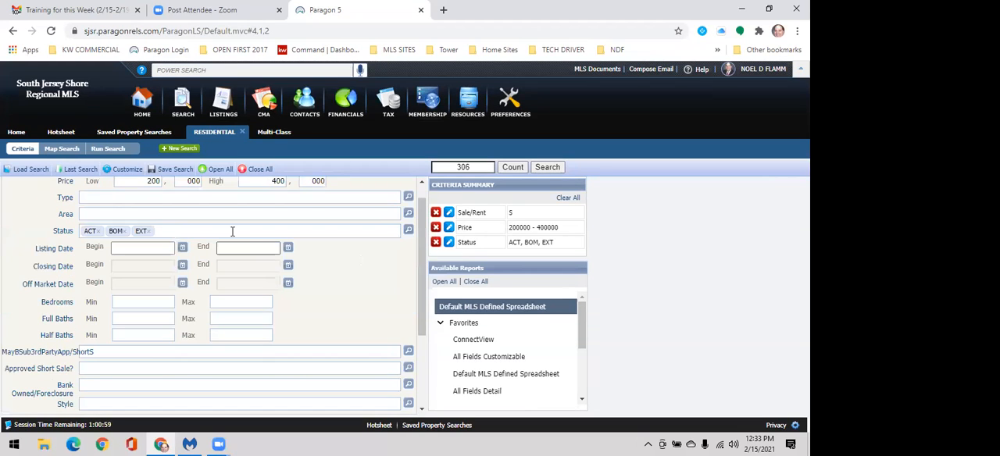
scroll(204, 290, "down", 2)
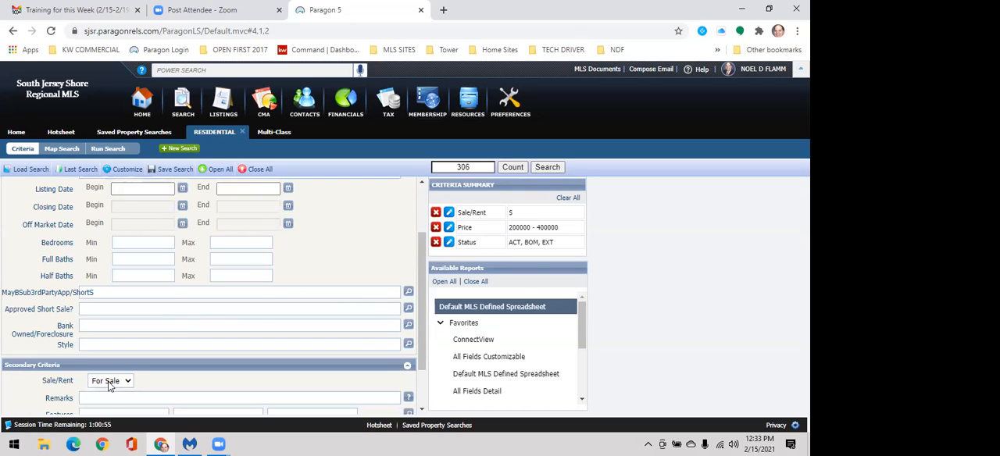
type("farm*")
key("Return")
left_click(550, 167)
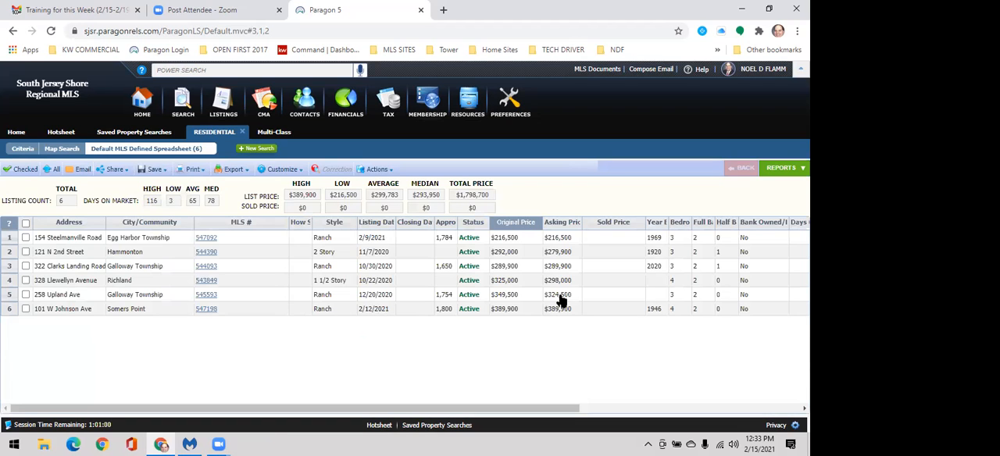
left_click(137, 283)
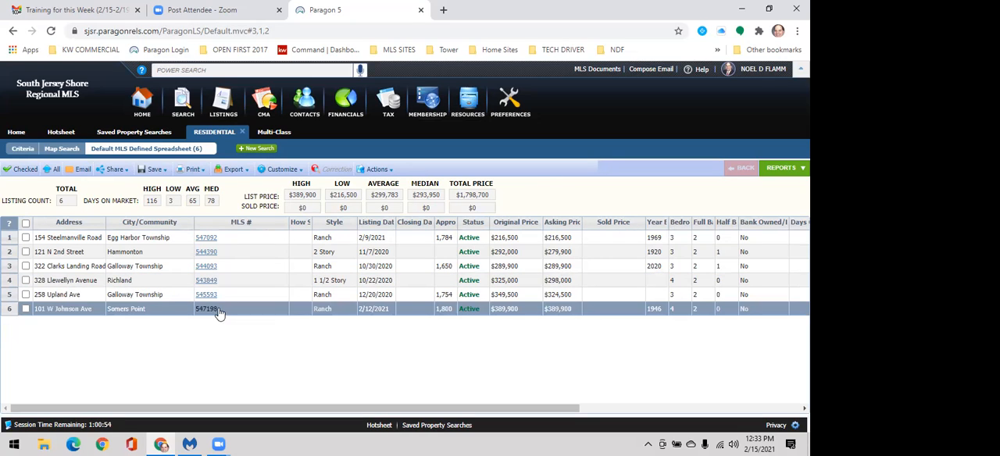
Step: Return to the search criteria and replace the remarks keyword with *log Home*
left_click(23, 149)
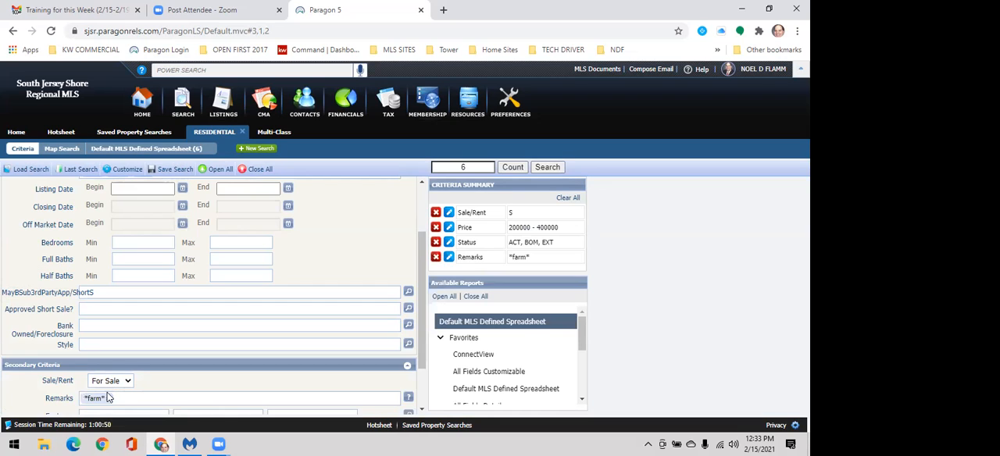
left_click(108, 400)
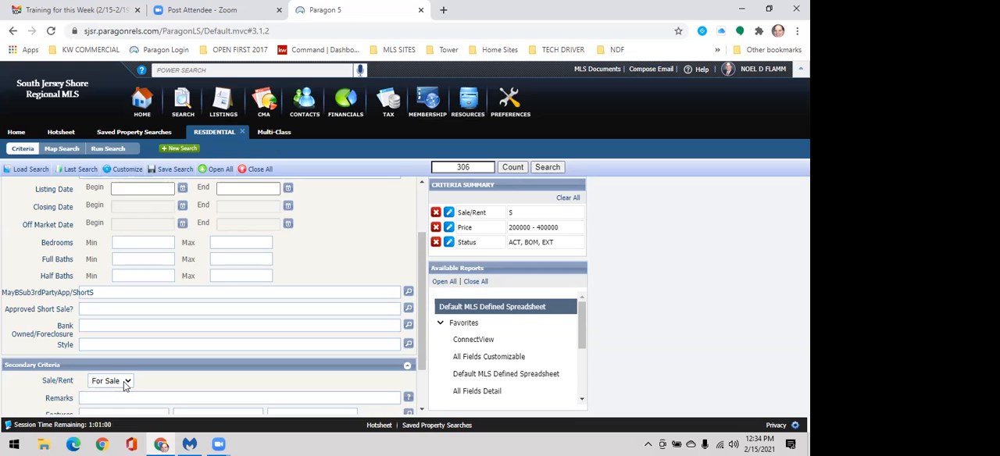
type("*log Home*")
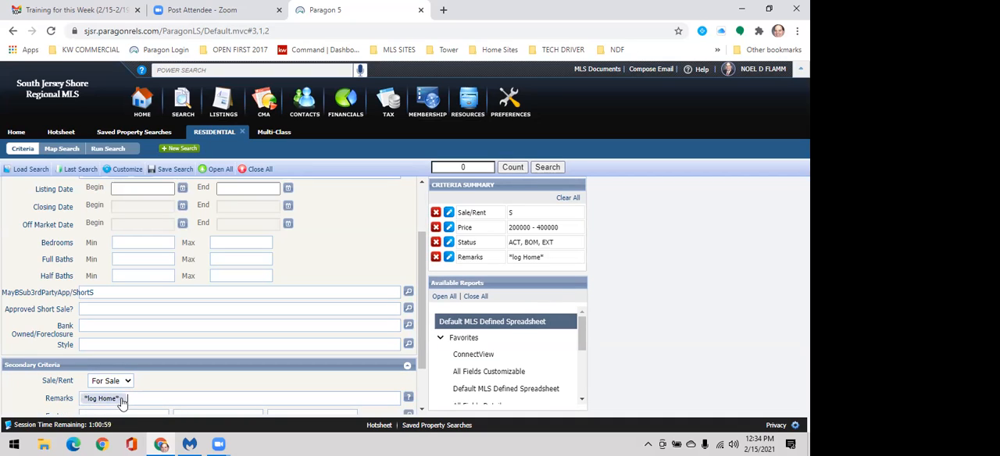
Step: Replace the *log Home* remarks keyword with the shorter wildcard *log*
left_click(123, 398)
type("*")
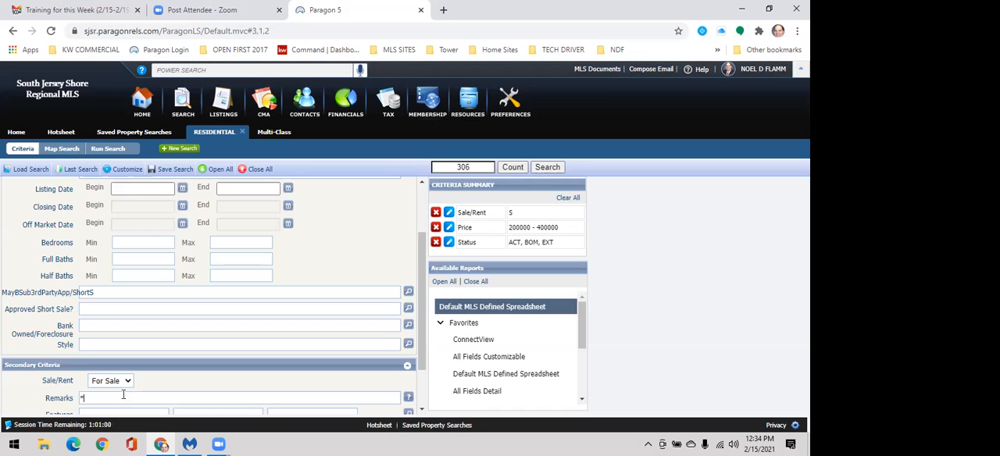
type("log*")
key("Return")
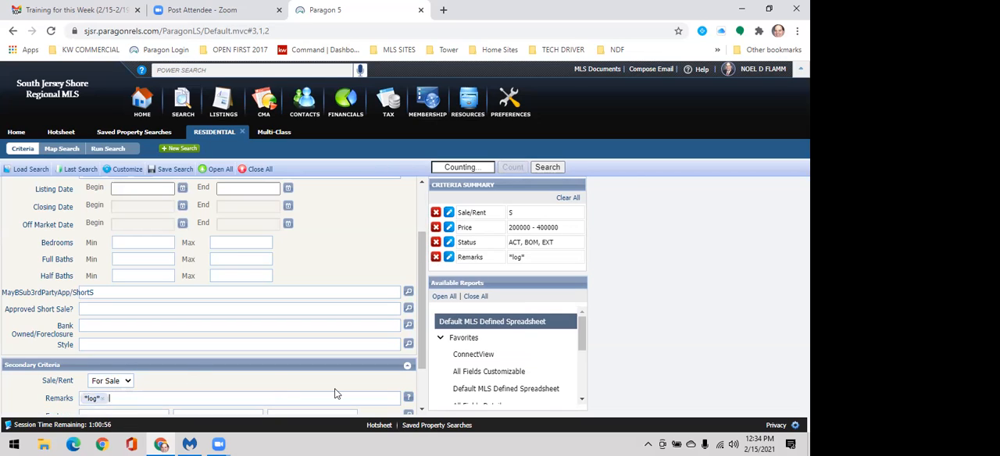
Step: Run the *log* remarks search and view the all-fields details of the first and second listings
left_click(547, 169)
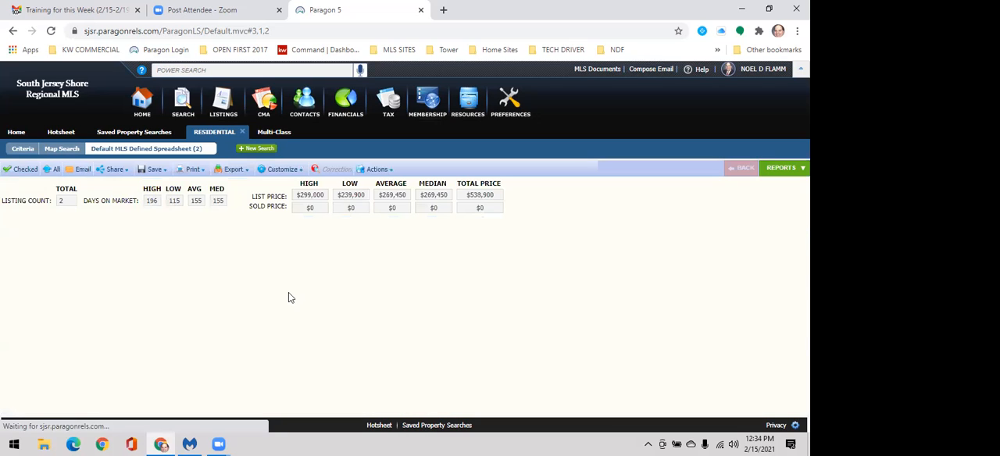
left_click(205, 240)
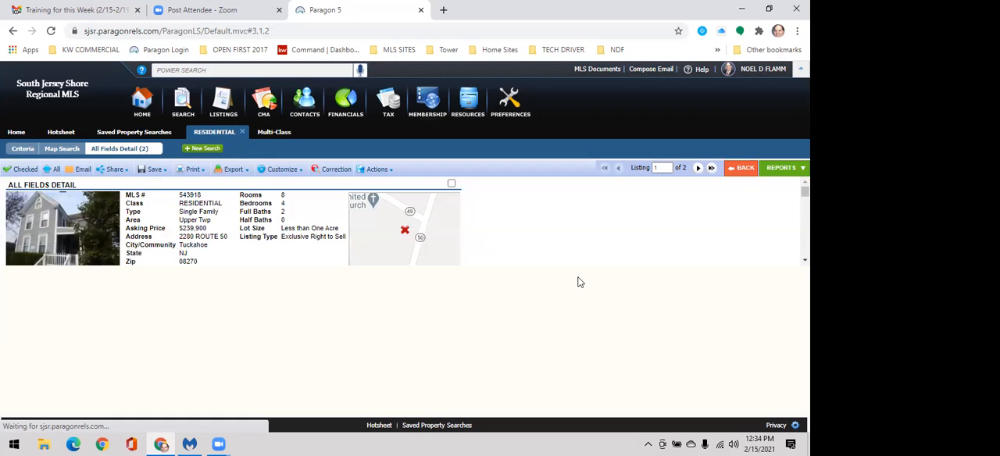
left_click(698, 169)
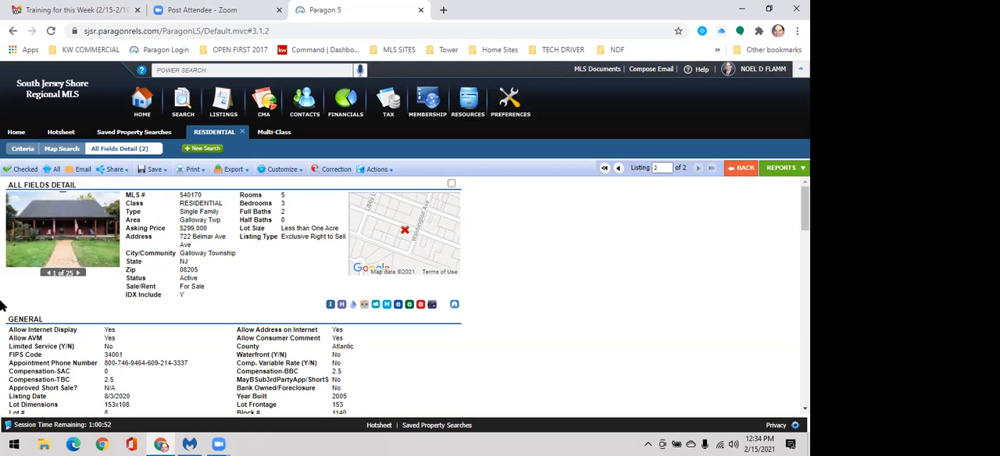
Step: Return to the residential criteria and remove the *log* keyword from Remarks
left_click(23, 149)
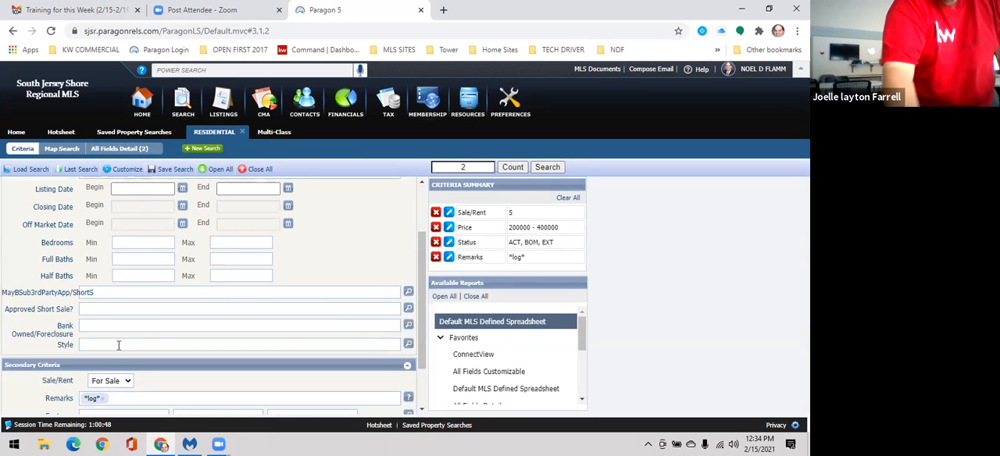
scroll(102, 342, "down", 1)
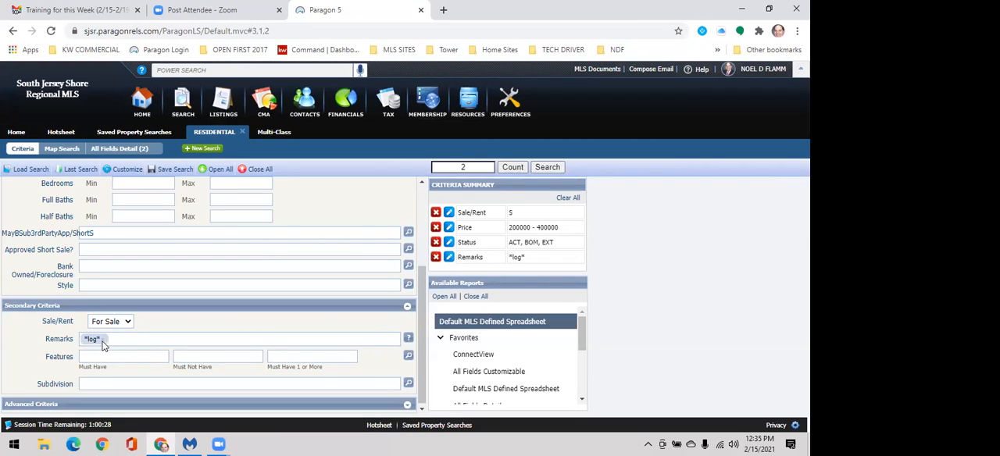
left_click(103, 339)
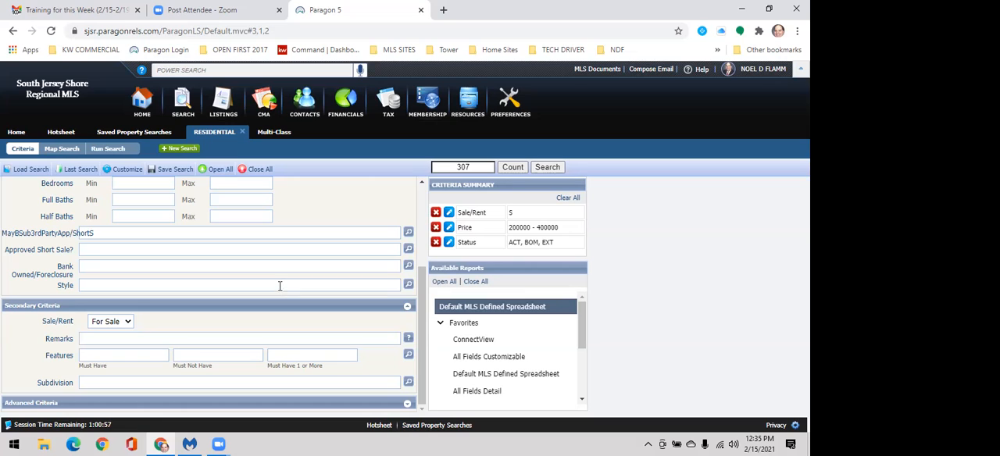
Step: Open the Features selector of the secondary criteria and examine its siding, driveway and basement options
scroll(367, 305, "up", 3)
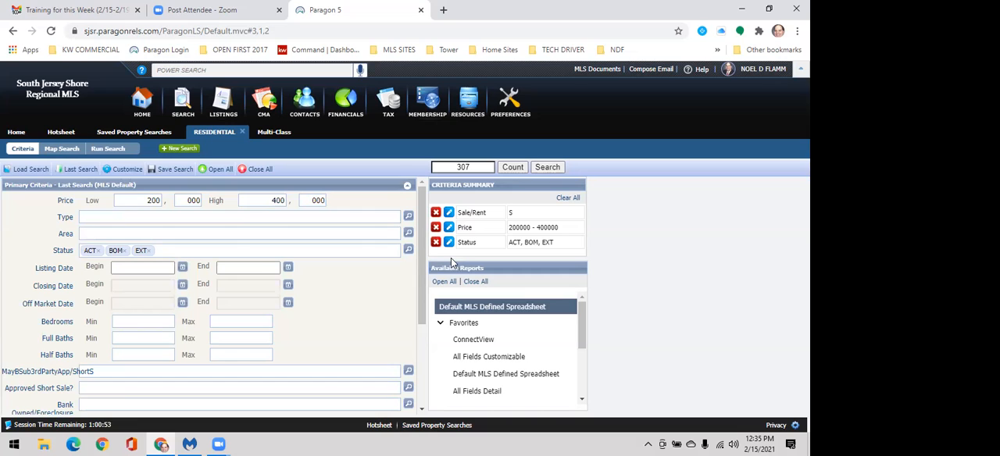
left_click(262, 268)
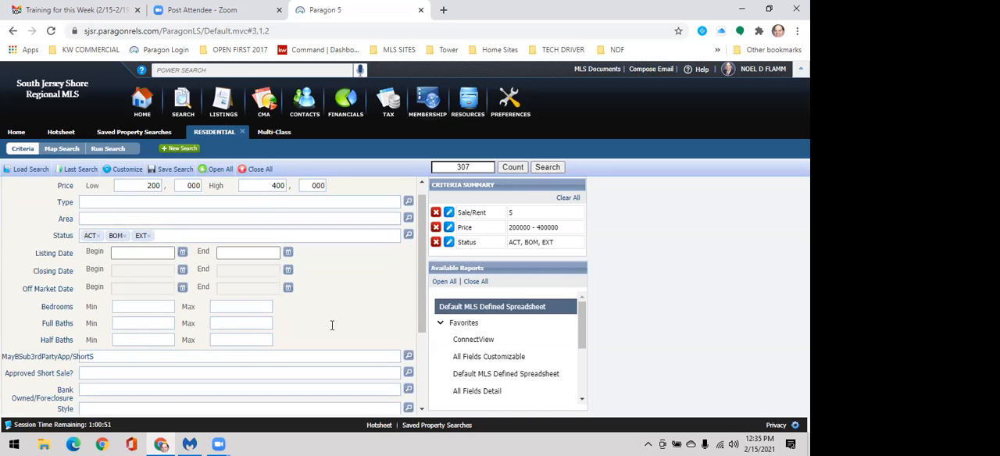
scroll(219, 332, "down", 3)
left_click(221, 337)
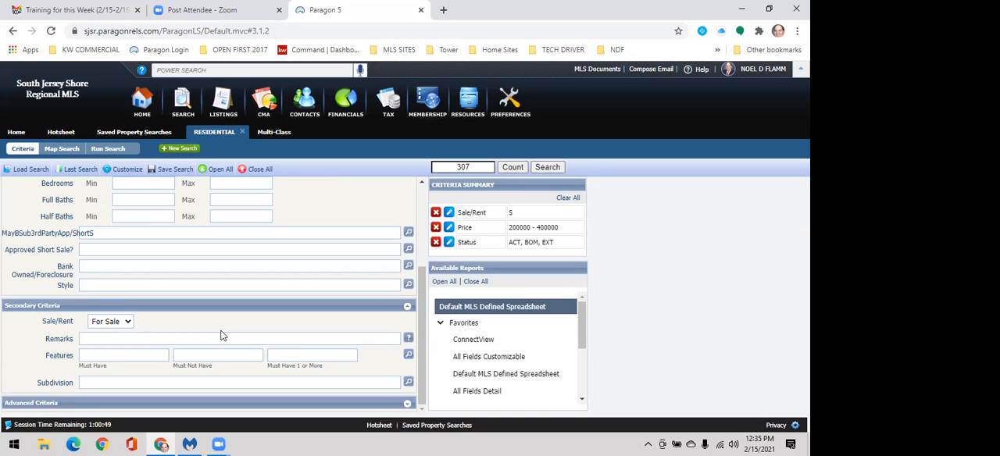
left_click(408, 355)
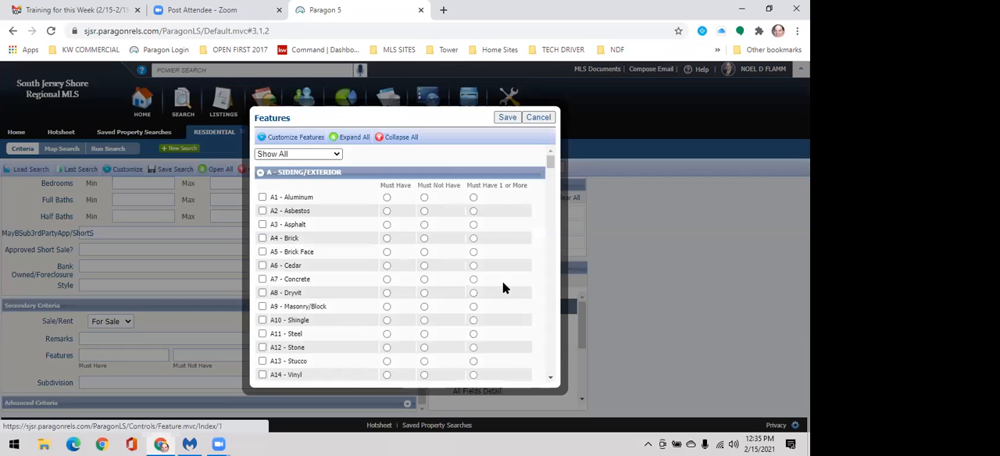
scroll(503, 285, "down", 4)
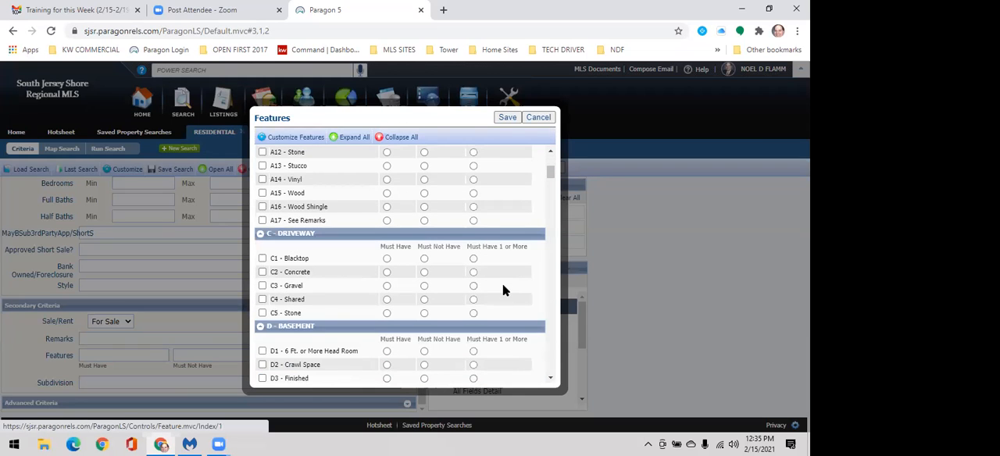
scroll(504, 289, "down", 4)
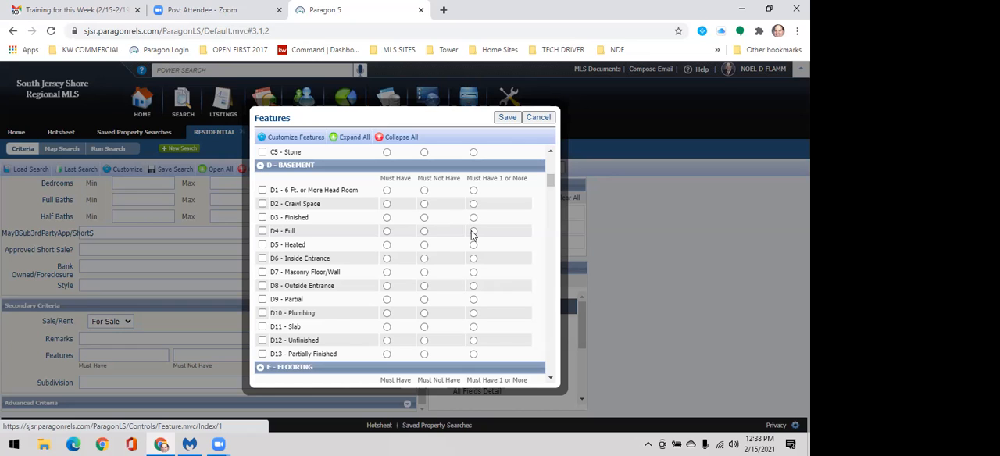
Step: Examine the flooring, heating and fireplace options in the Features selector
scroll(474, 244, "down", 1)
scroll(474, 248, "down", 2)
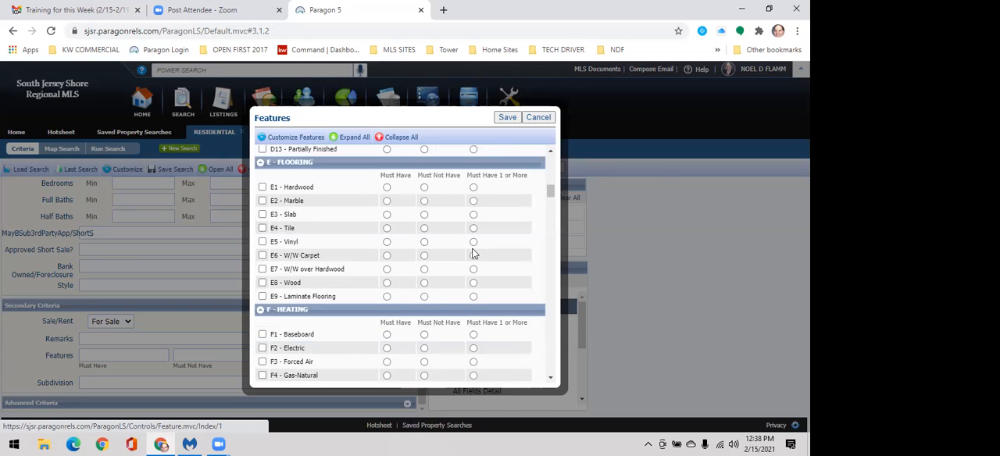
scroll(471, 258, "down", 1)
scroll(469, 265, "down", 2)
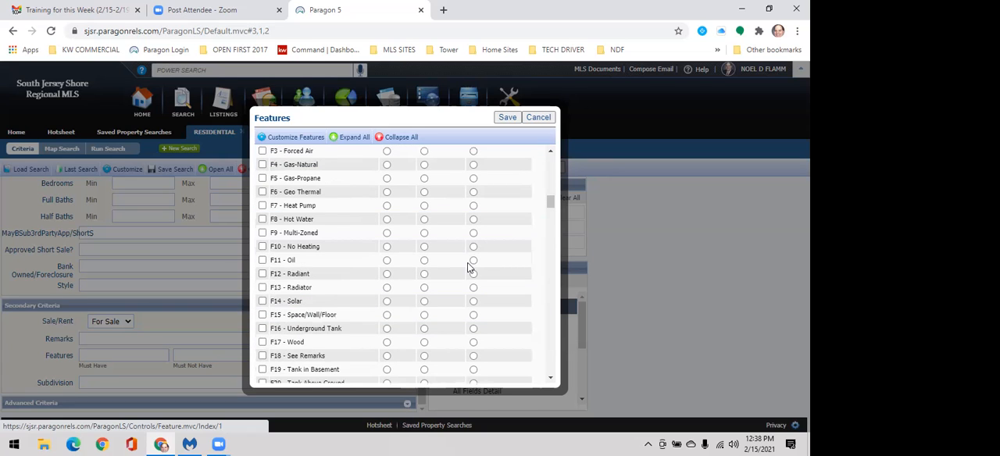
scroll(470, 268, "down", 1)
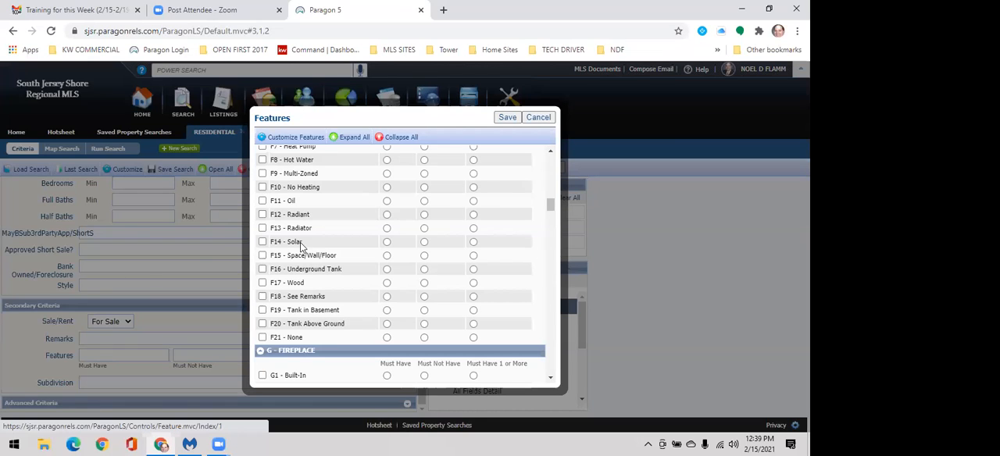
scroll(485, 252, "down", 3)
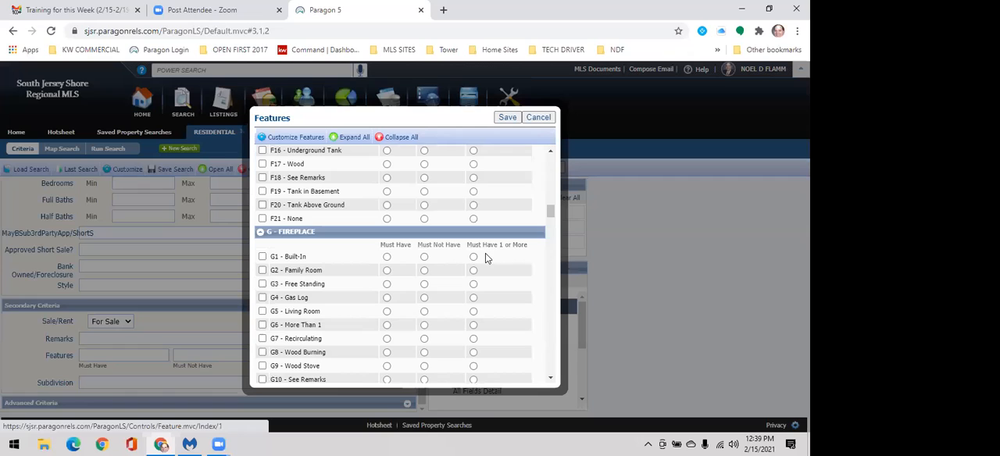
scroll(486, 258, "down", 2)
scroll(481, 254, "up", 3)
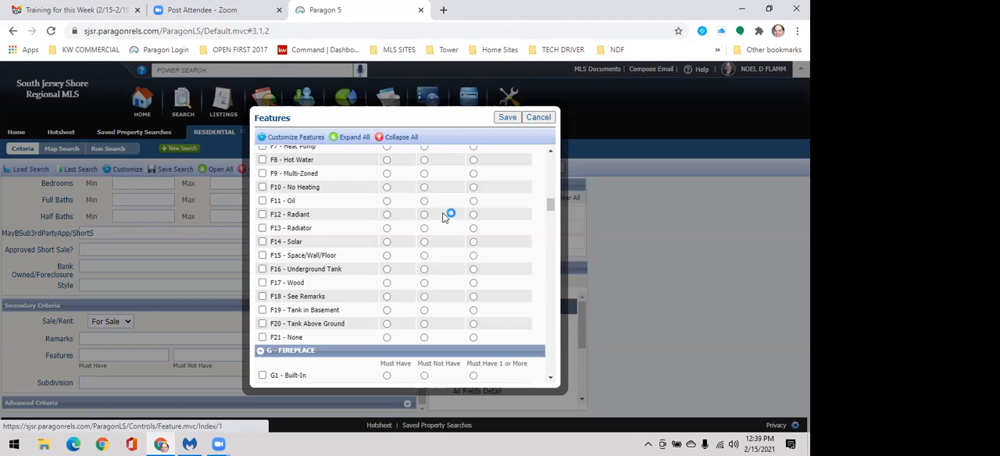
scroll(434, 212, "up", 3)
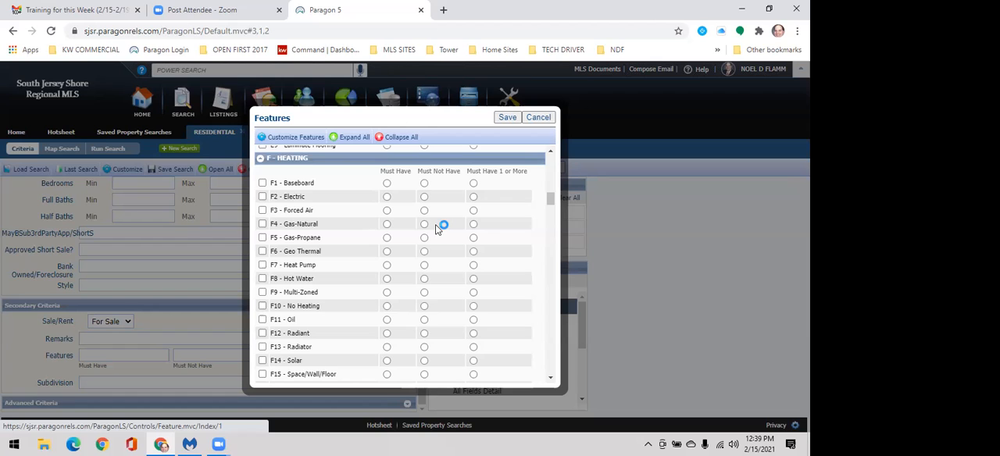
scroll(453, 245, "down", 5)
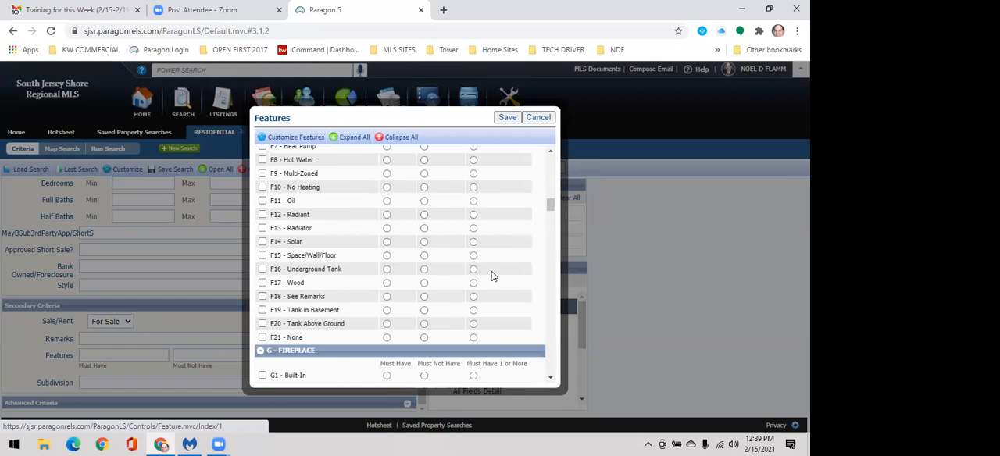
scroll(472, 261, "down", 1)
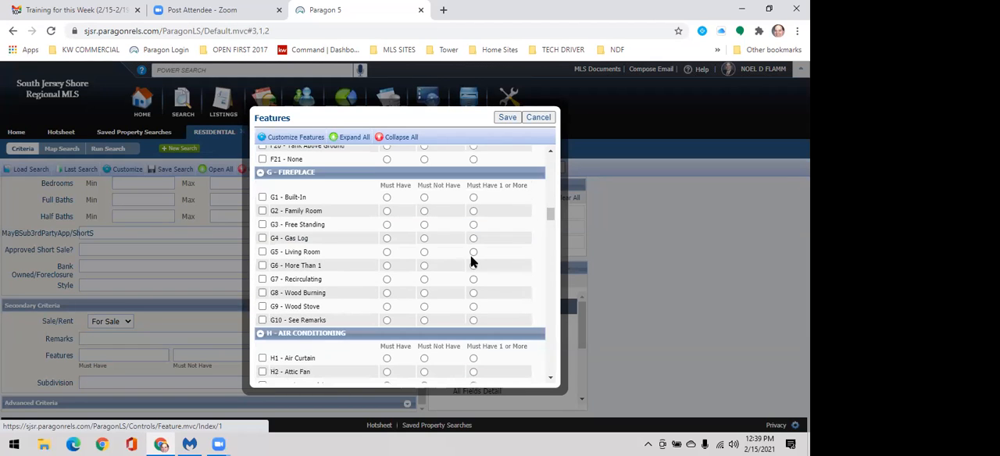
scroll(472, 261, "down", 1)
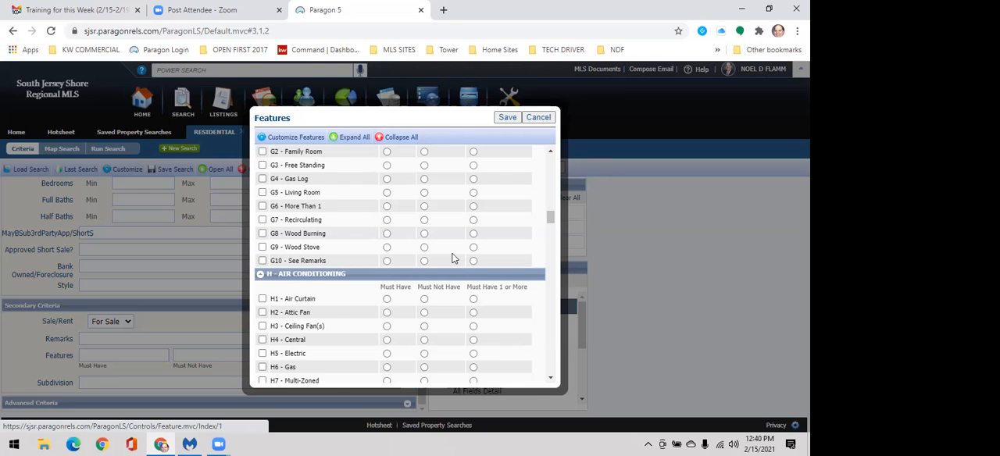
Step: Look through the remaining feature groups from air conditioning, water and sewer to interior features, appliances and new construction
scroll(453, 258, "down", 3)
scroll(449, 256, "down", 1)
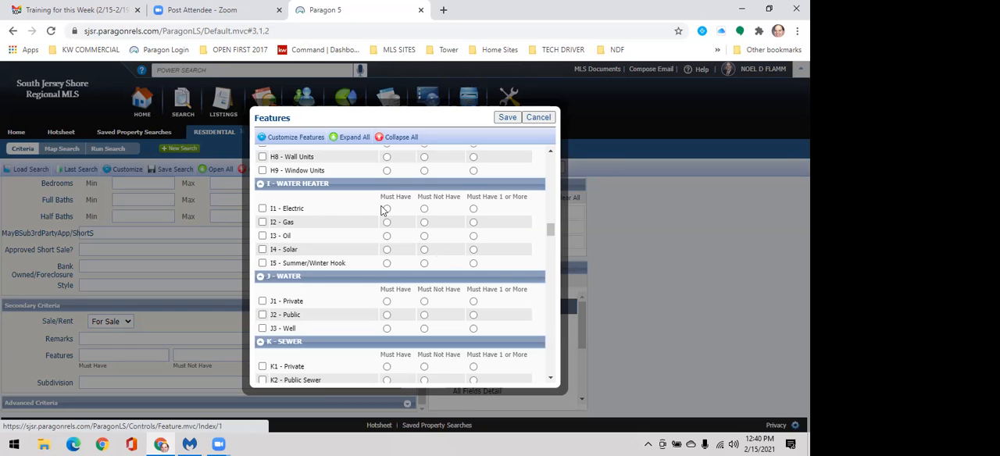
scroll(375, 152, "down", 1)
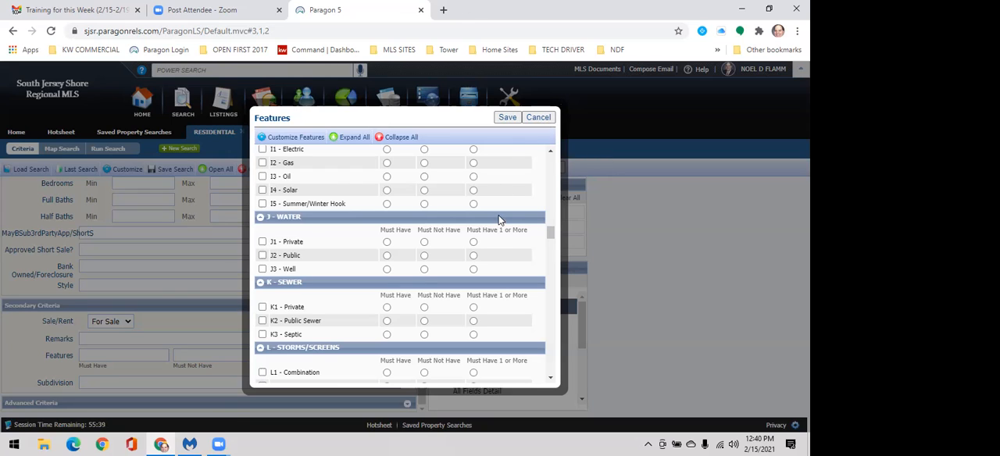
scroll(496, 211, "down", 5)
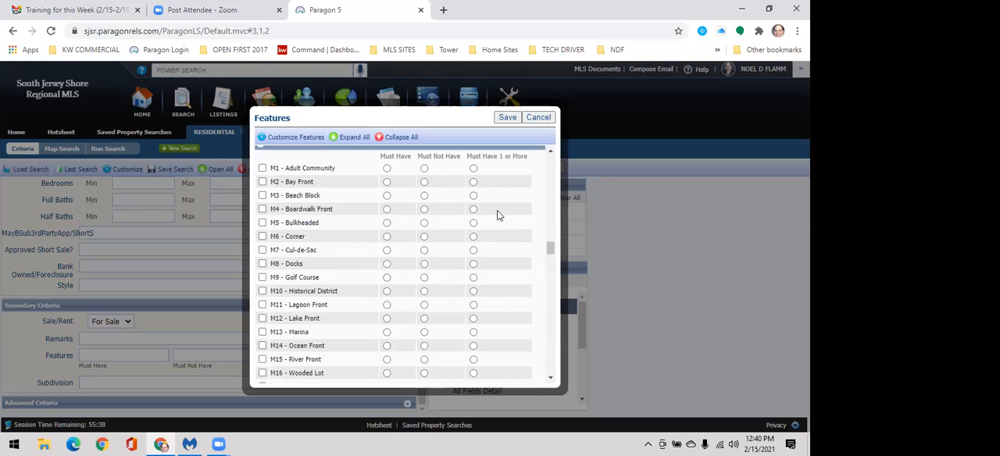
scroll(478, 239, "down", 1)
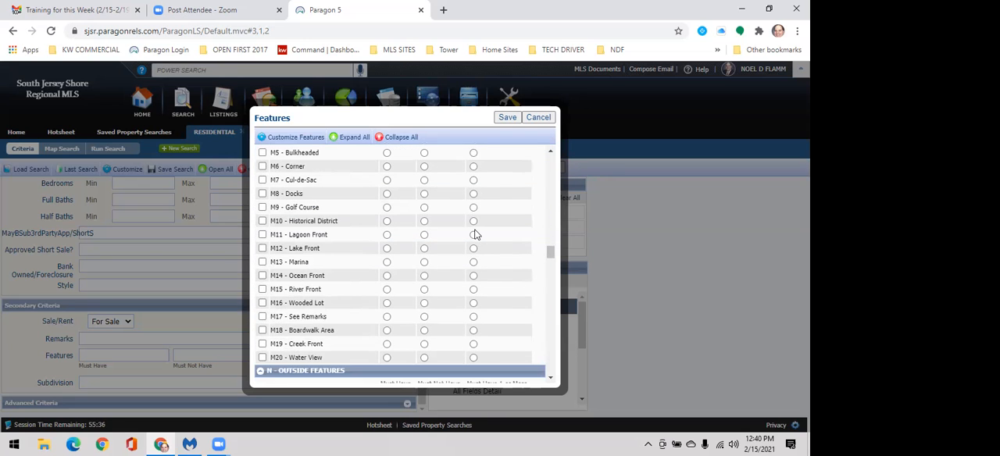
scroll(476, 236, "down", 3)
scroll(474, 242, "down", 5)
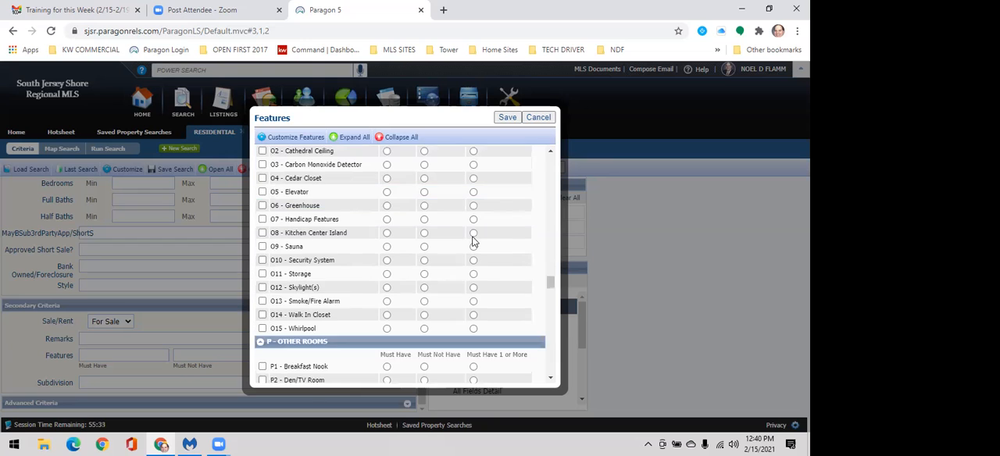
scroll(472, 242, "down", 3)
scroll(473, 242, "down", 5)
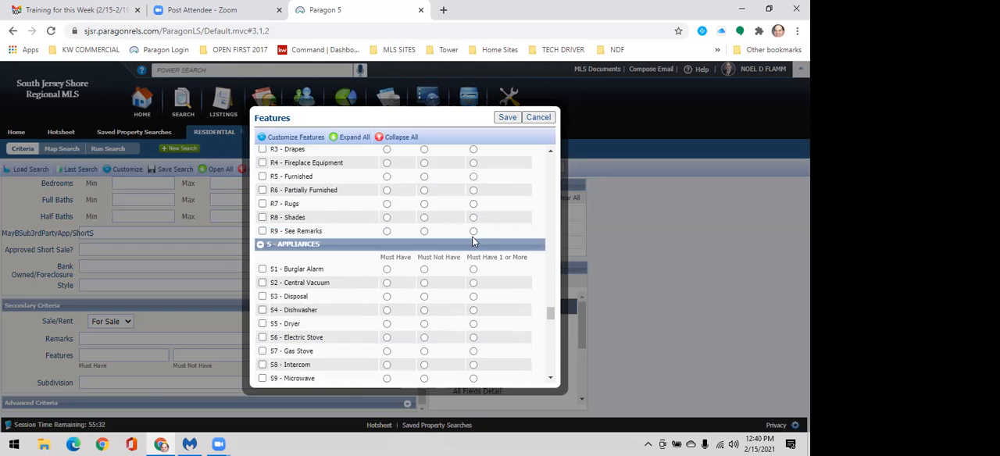
scroll(473, 242, "down", 5)
scroll(473, 242, "down", 5)
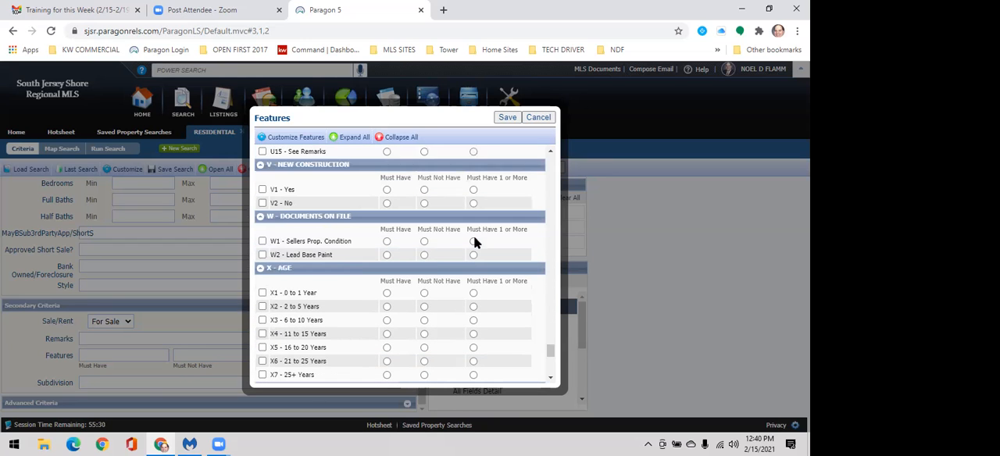
Step: Under Age, mark 6 to 10, 11 to 15 and 16 to 20 Years as Must Have 1 or More, and 25+ Years as Must Not Have
scroll(551, 224, "down", 3)
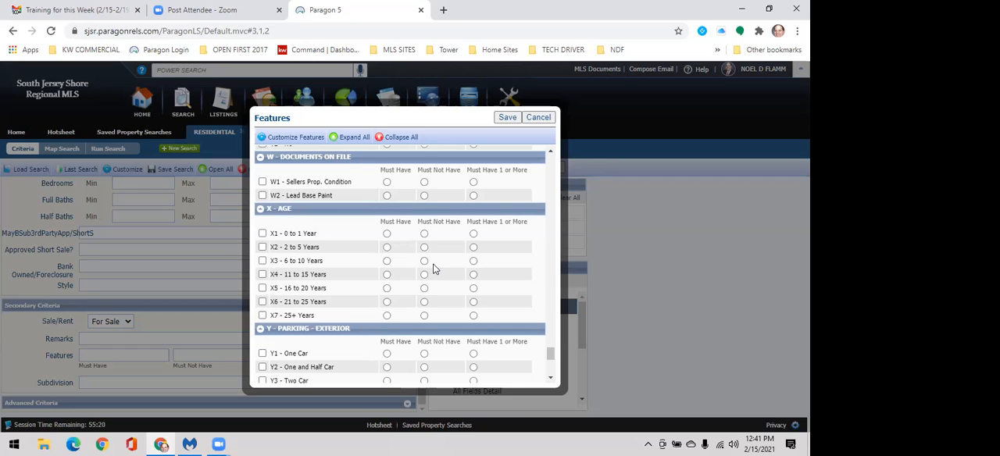
left_click(474, 261)
left_click(474, 276)
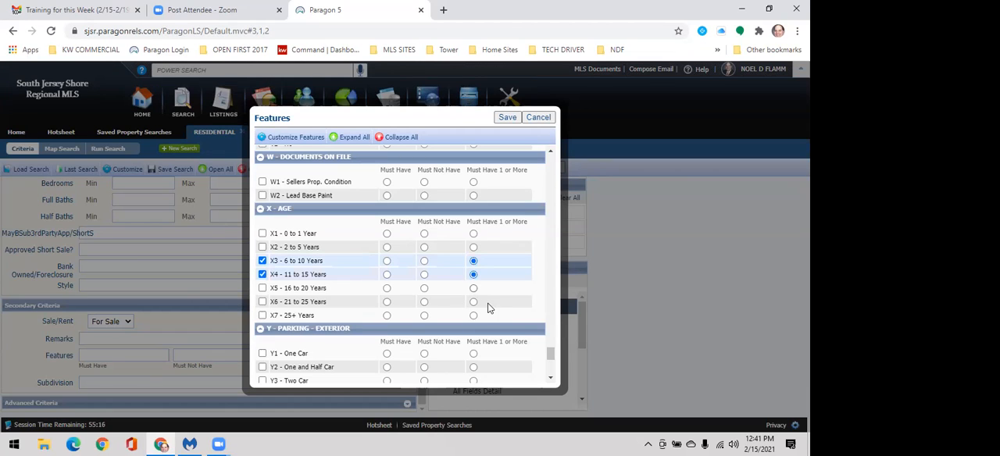
left_click(474, 289)
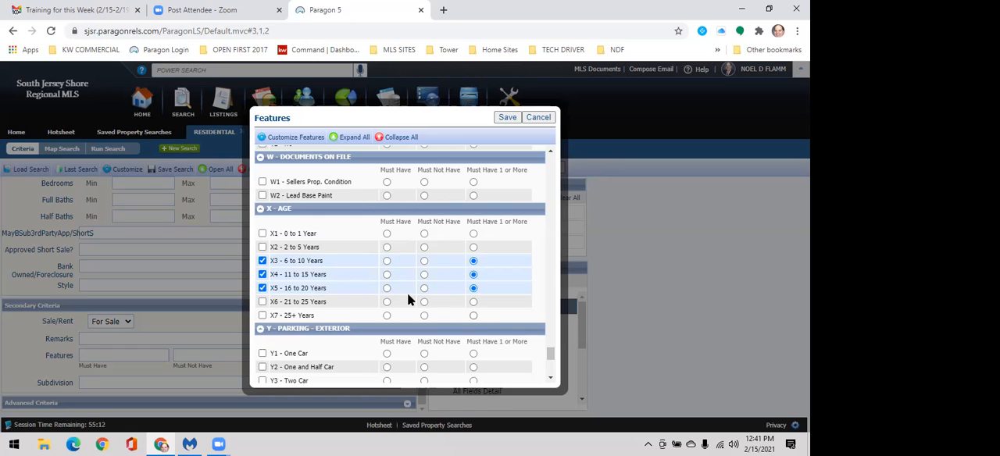
left_click(425, 316)
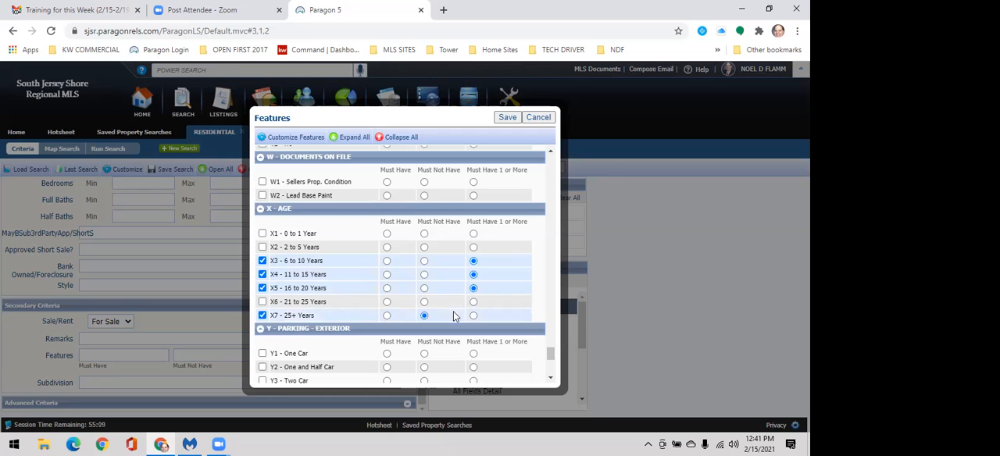
Step: Look over the exterior parking and garage options and save the feature selections to the search criteria
scroll(366, 259, "down", 1)
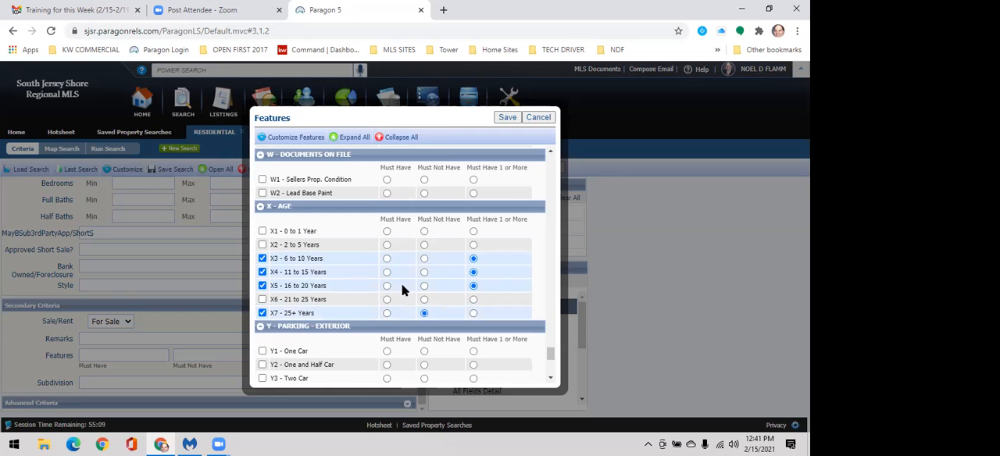
scroll(402, 290, "down", 3)
scroll(415, 300, "down", 1)
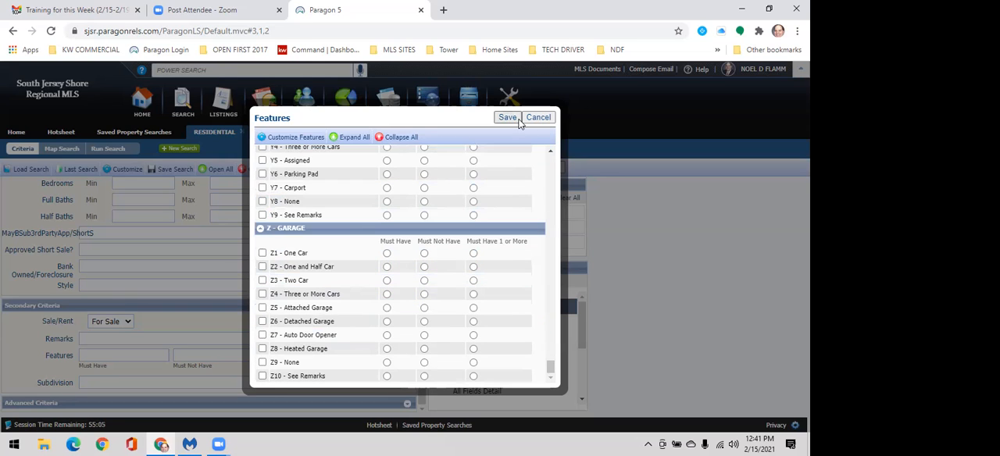
left_click(508, 118)
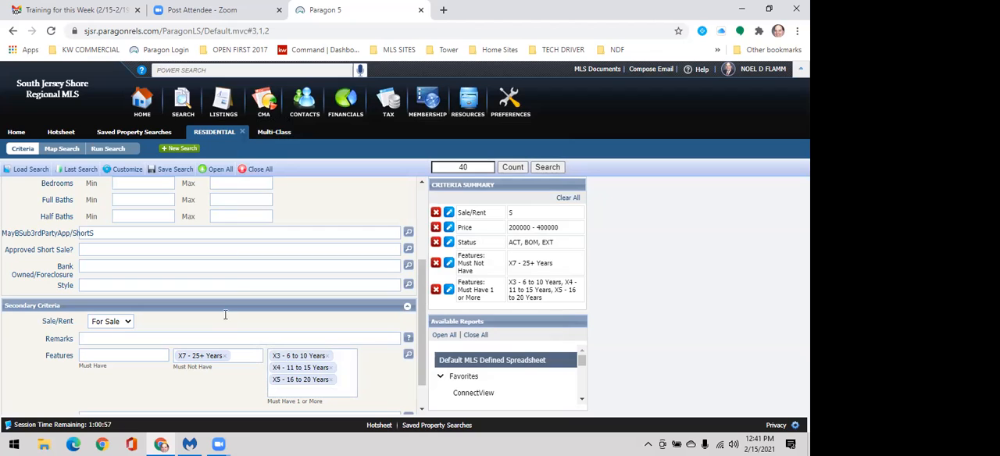
Step: Review the search criteria, view the Yourself and Contact options of Save Search As, and close it without saving
scroll(188, 316, "up", 2)
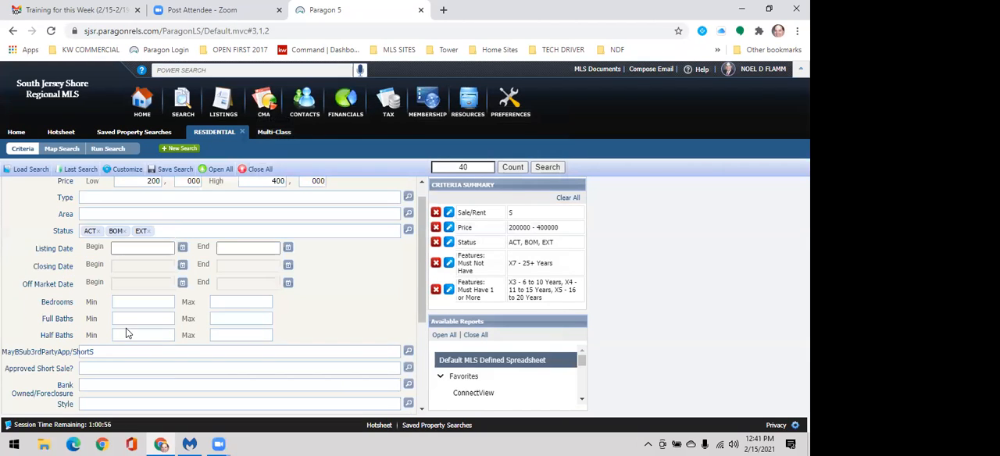
scroll(156, 312, "down", 2)
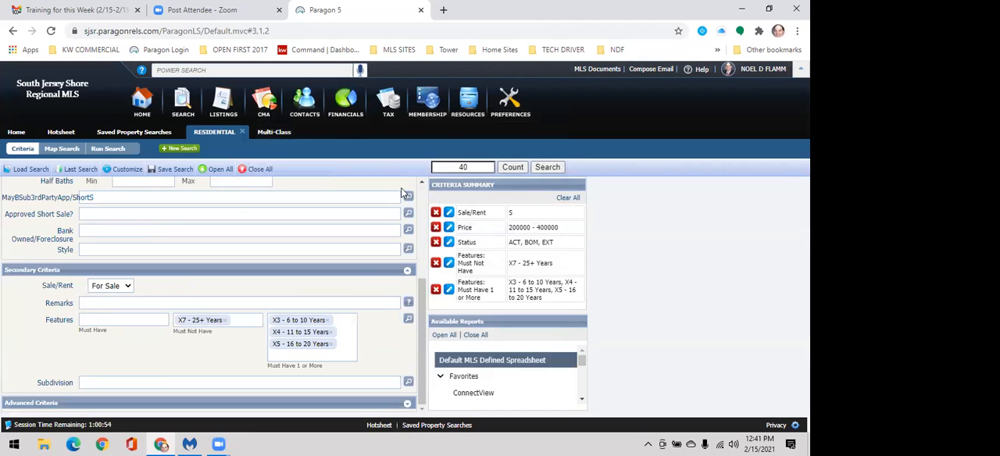
scroll(154, 293, "up", 3)
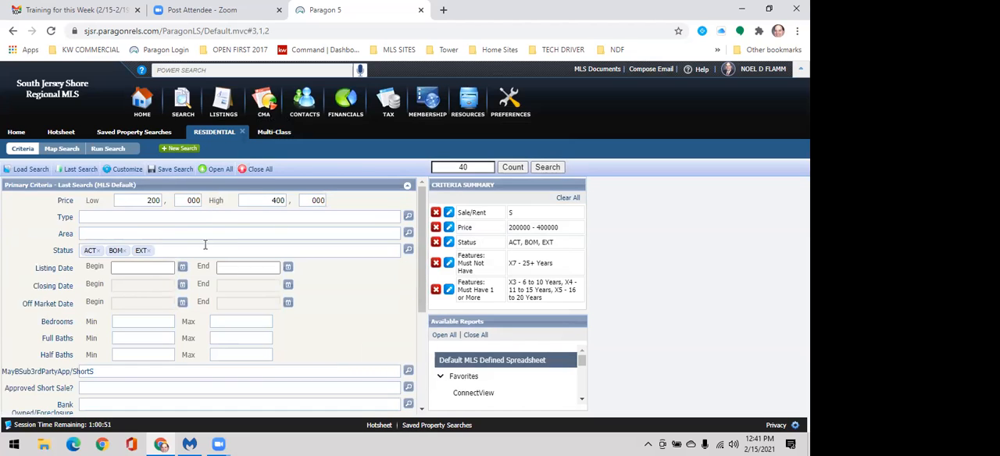
scroll(291, 316, "down", 3)
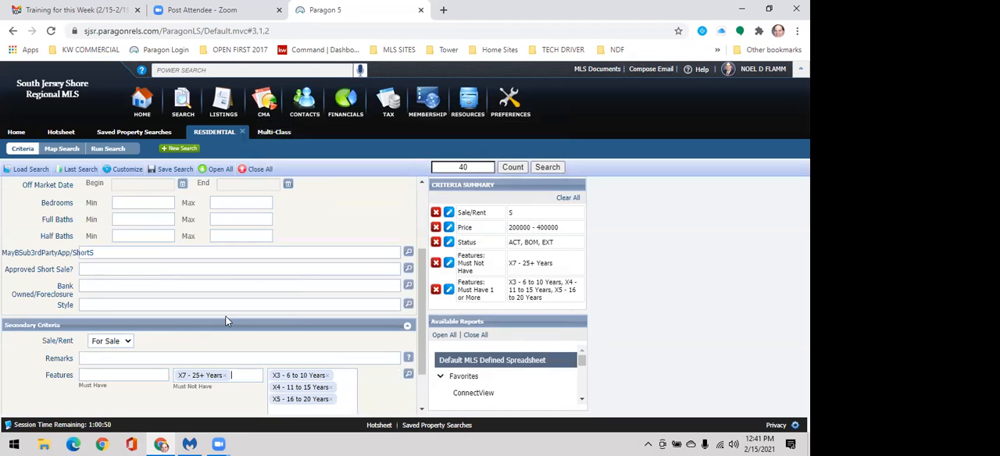
scroll(291, 317, "down", 1)
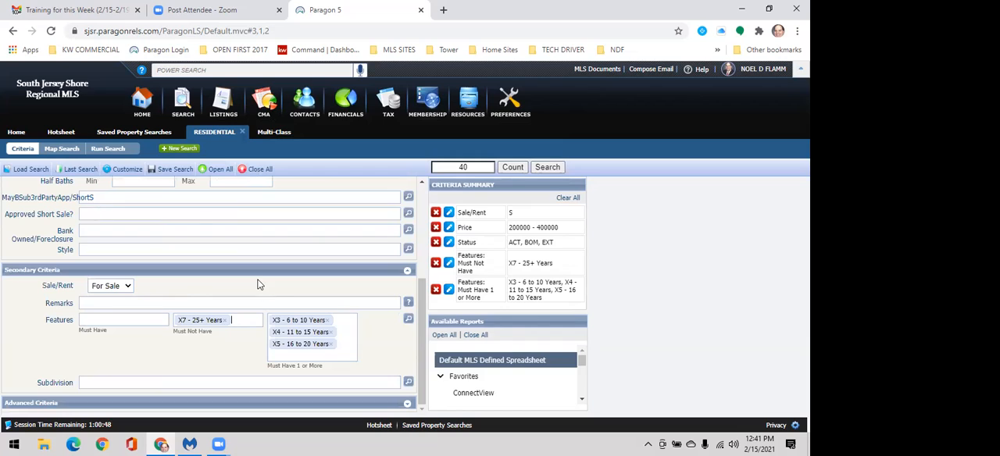
left_click(163, 172)
left_click(183, 177)
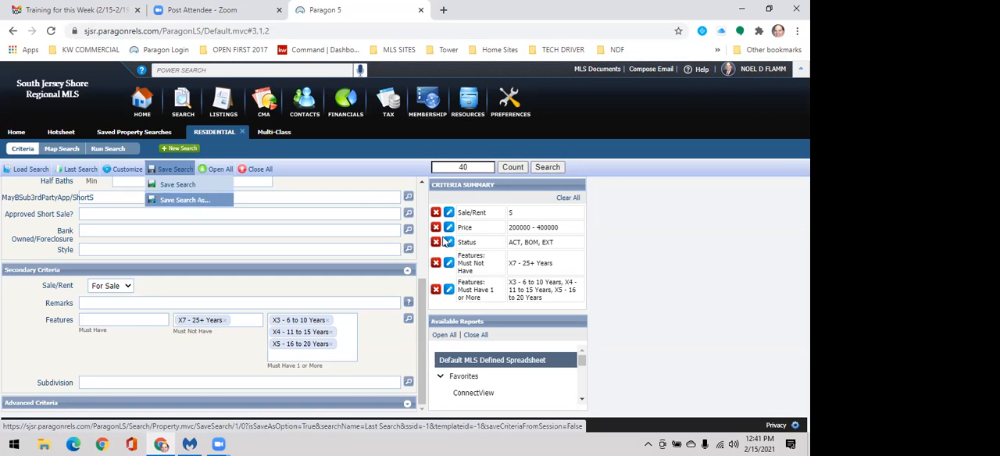
left_click(200, 201)
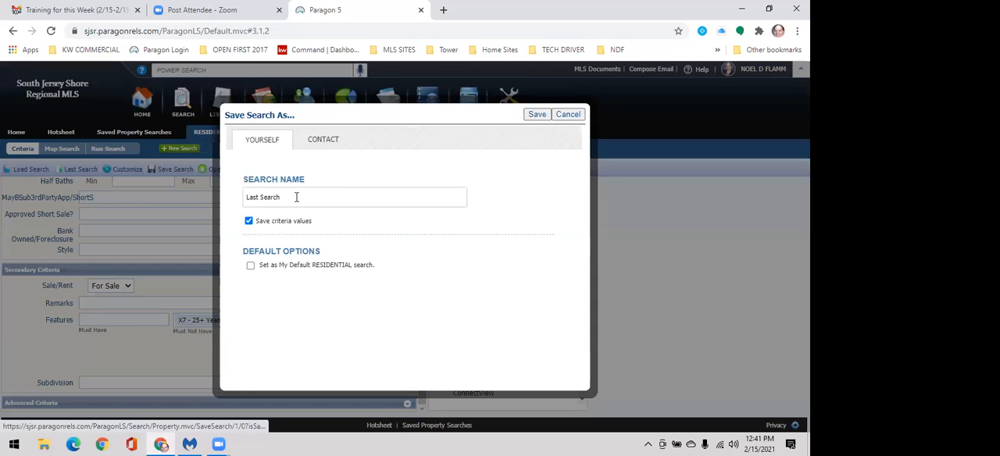
left_click(322, 140)
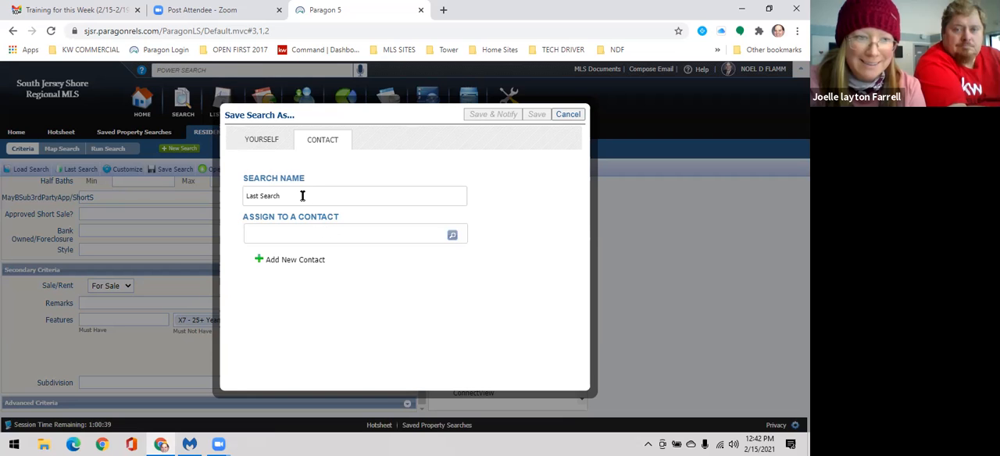
left_click(261, 142)
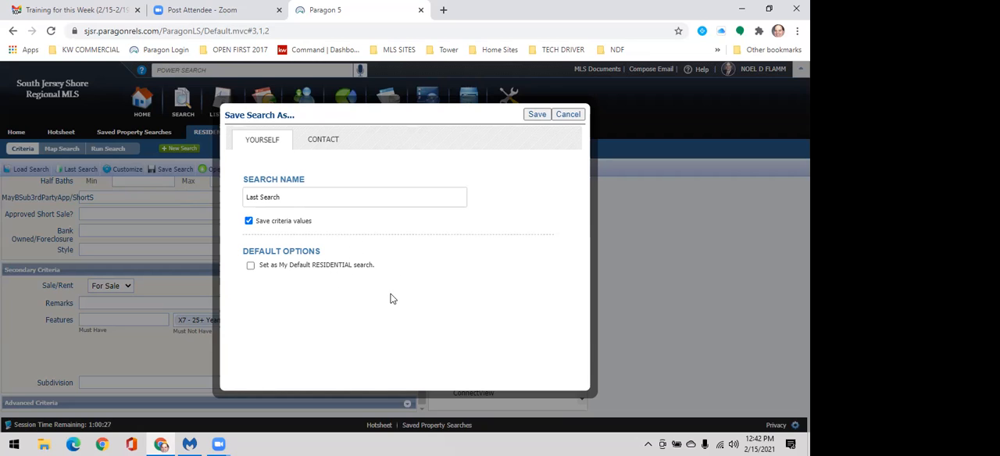
left_click(568, 115)
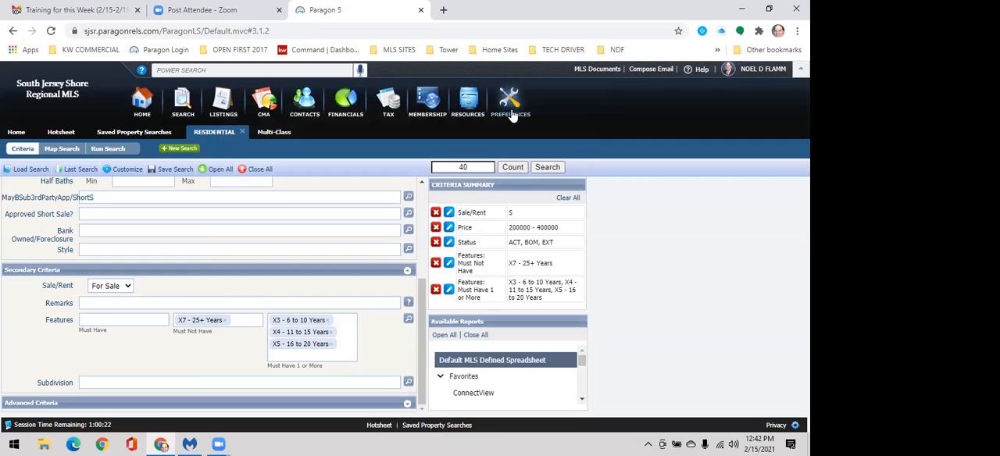
left_click(511, 116)
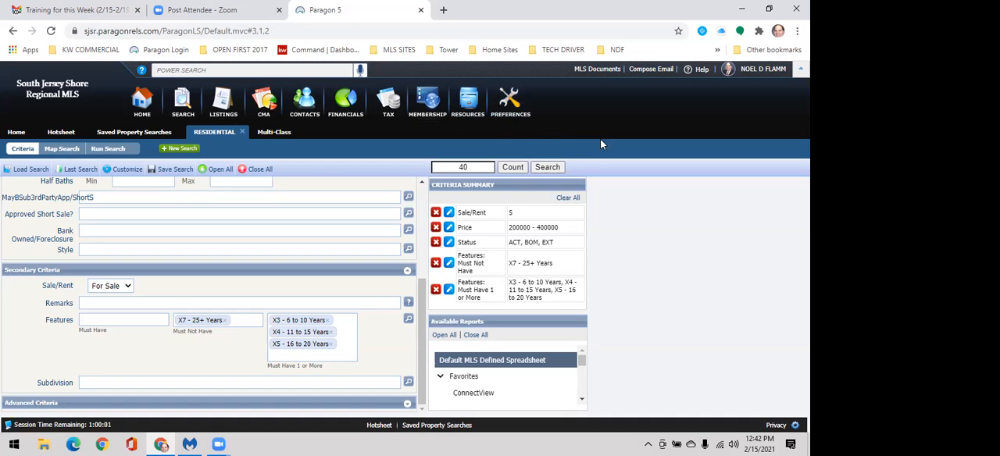
left_click(470, 114)
scroll(337, 254, "up", 5)
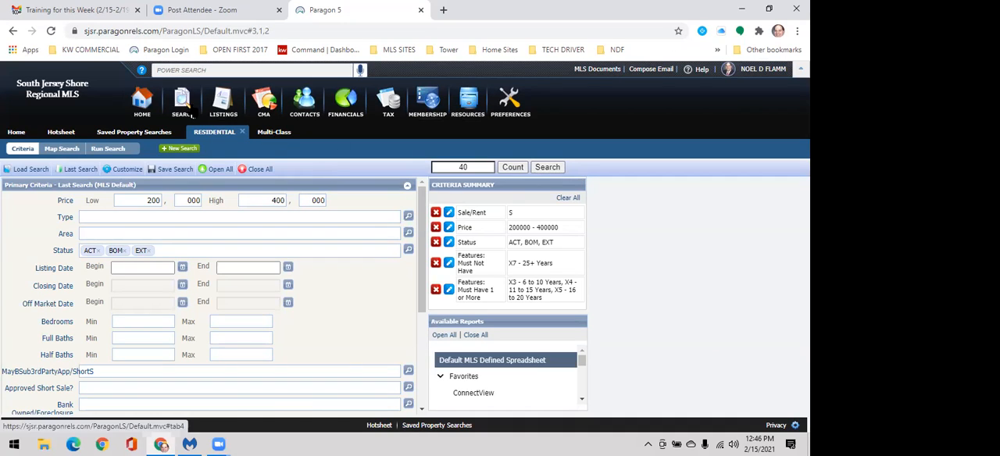
Step: Open a new Commercial/Industrial search and view the Sent Messages kept under the contact resources
mouse_move(185, 109)
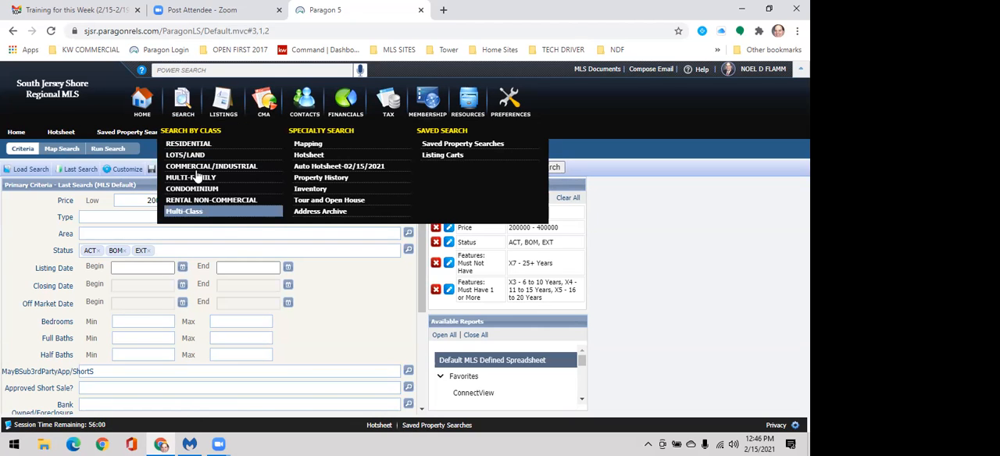
left_click(200, 167)
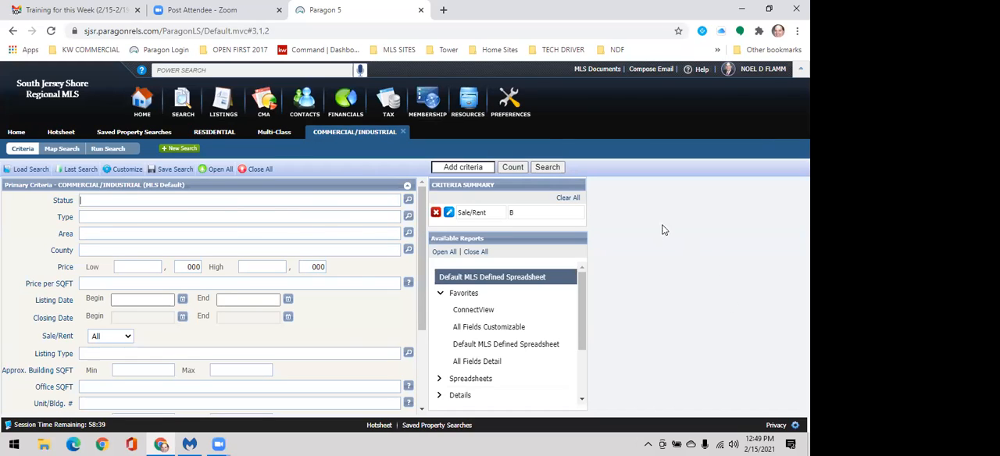
left_click(315, 105)
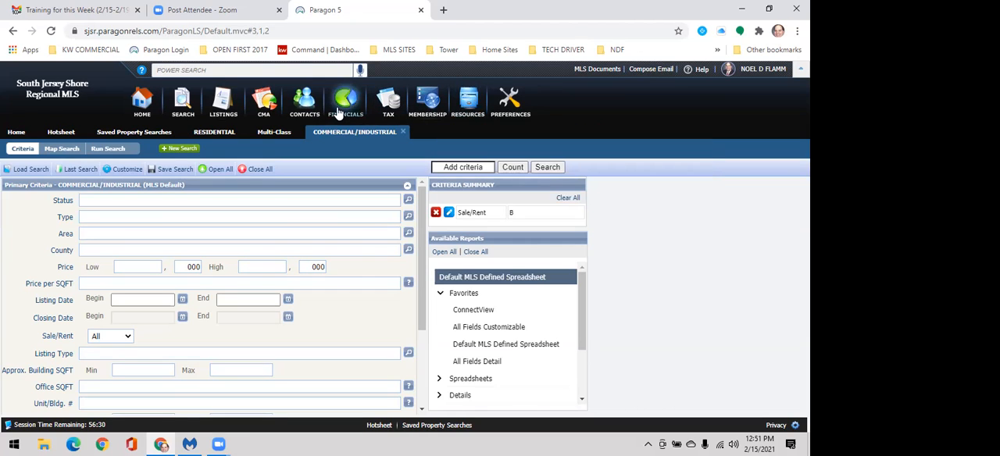
mouse_move(299, 112)
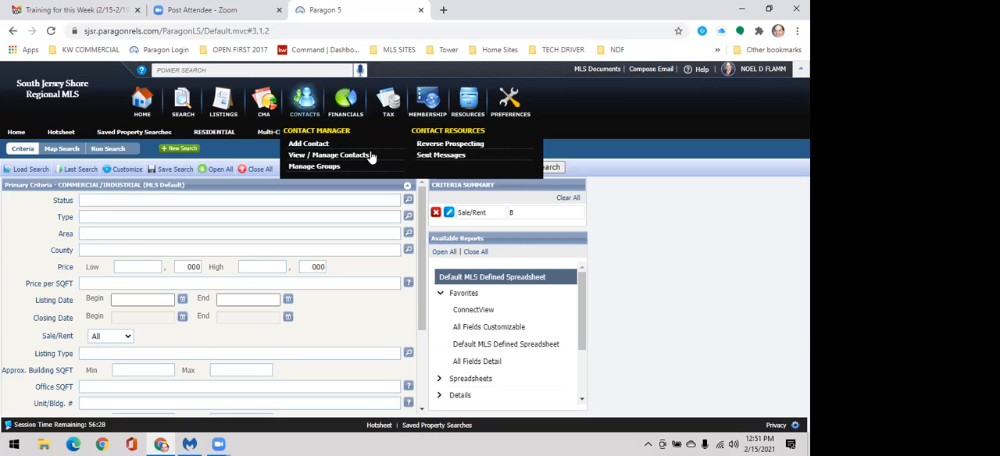
left_click(431, 161)
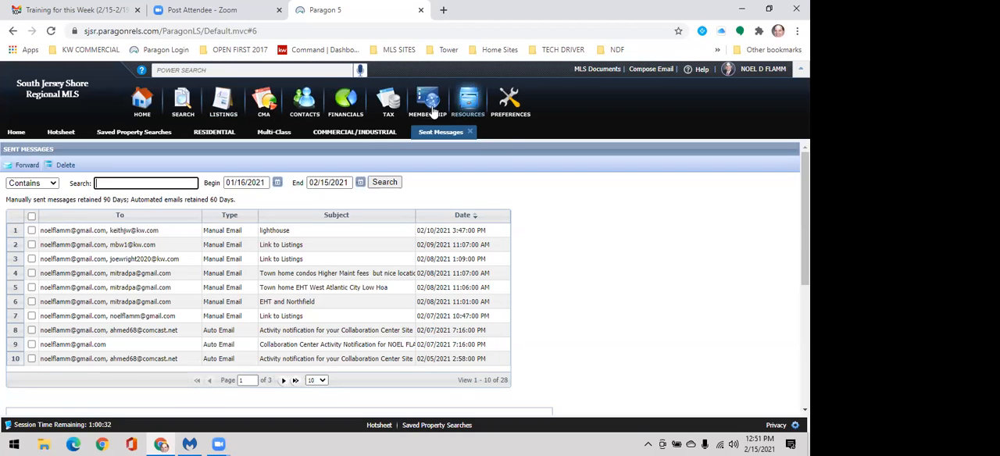
Step: Look over the property search options and financial calculators, and open the Membership Roster
mouse_move(466, 113)
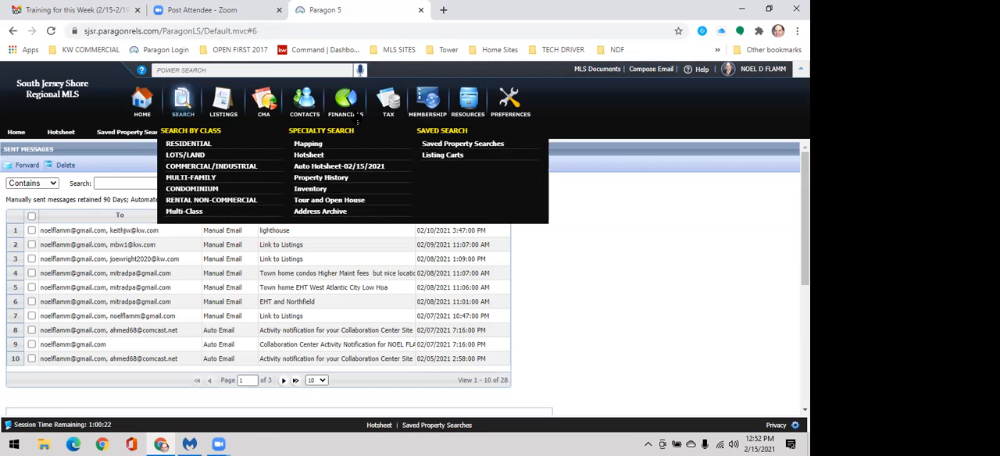
mouse_move(354, 114)
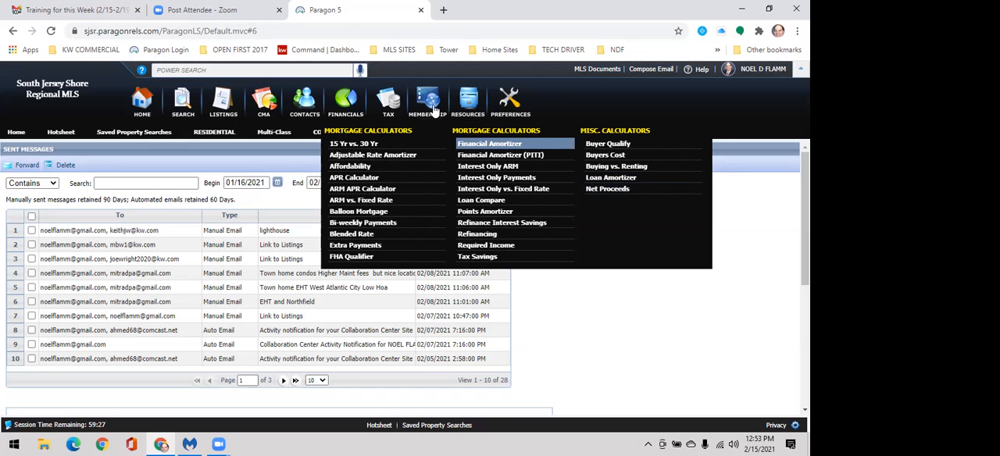
mouse_move(428, 108)
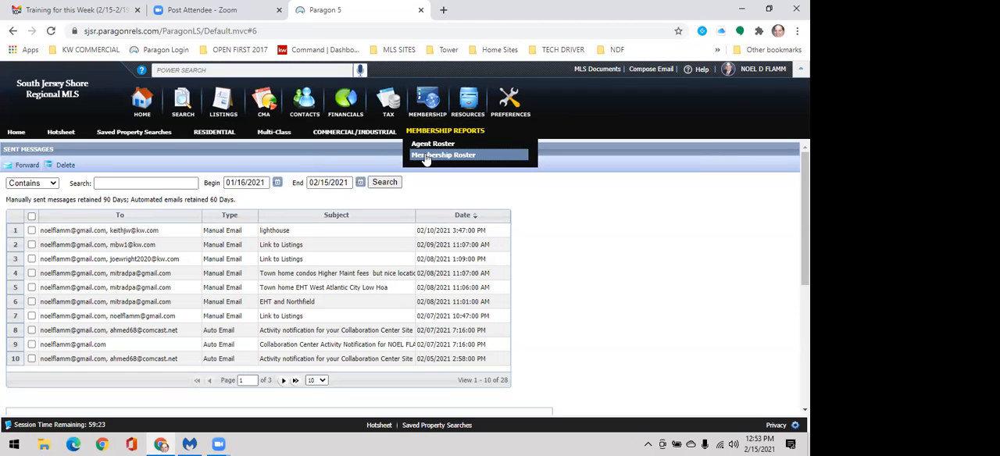
left_click(426, 156)
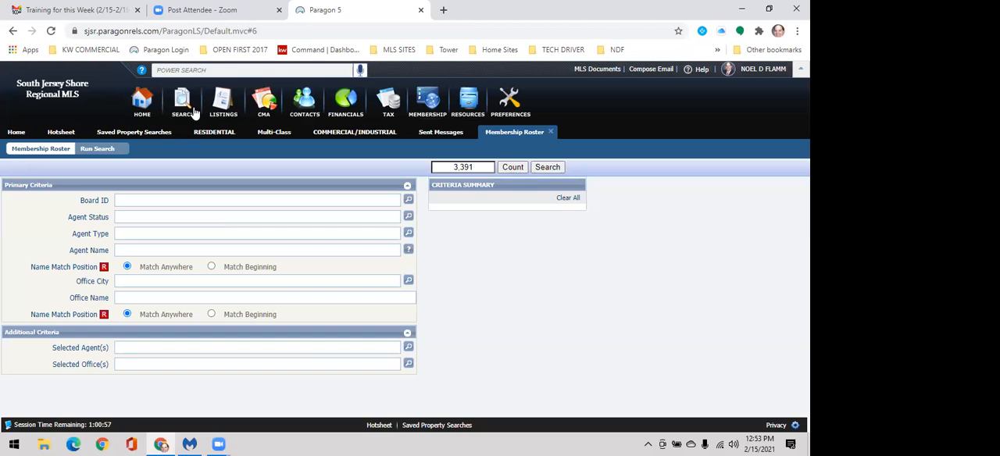
Step: Run the existing residential search and look through the first listing's All Fields Detail
left_click(215, 134)
left_click(546, 168)
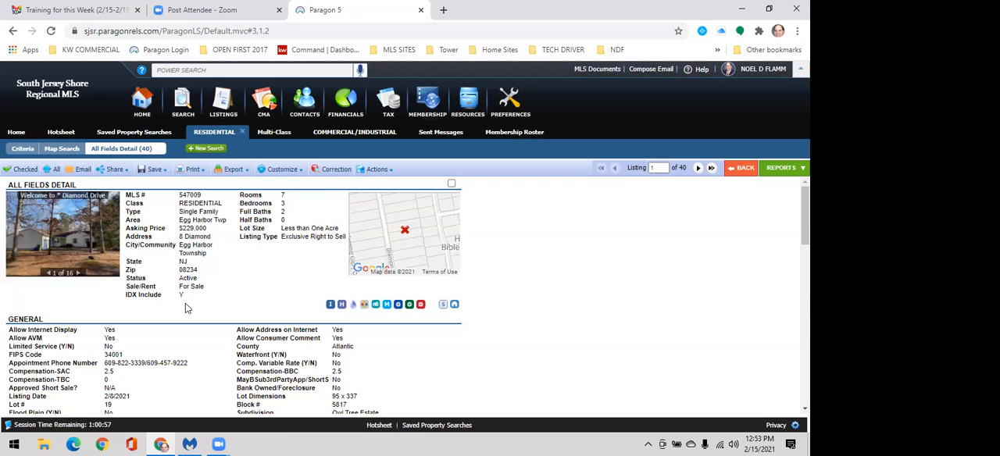
scroll(235, 308, "down", 4)
scroll(303, 301, "up", 2)
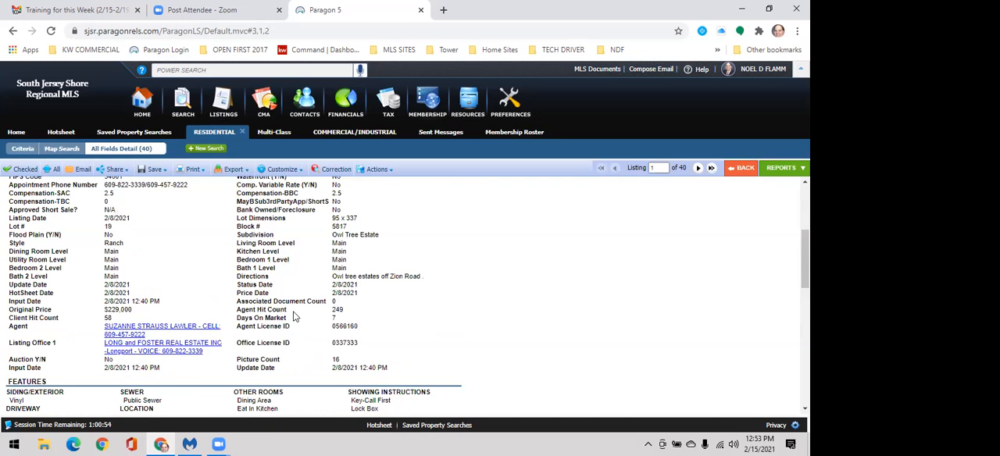
Step: View the Agent Information for the first listing's agent and close it
scroll(316, 283, "down", 2)
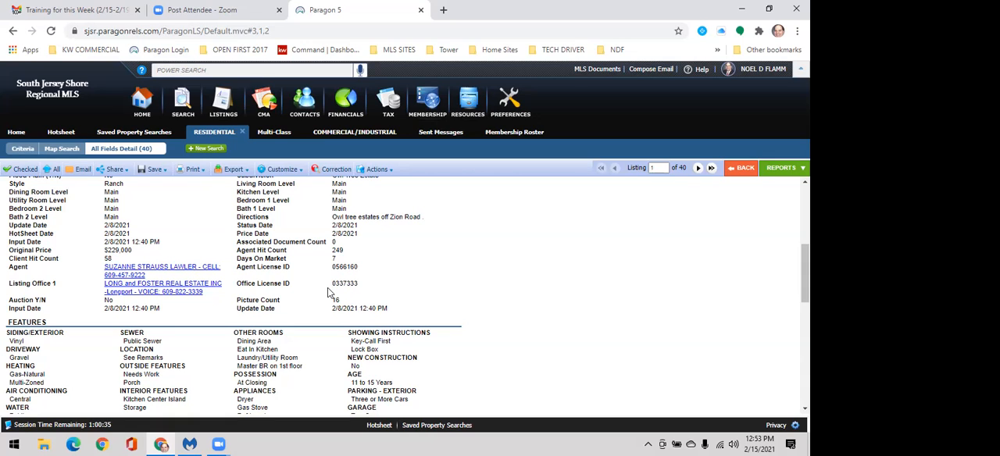
left_click(178, 267)
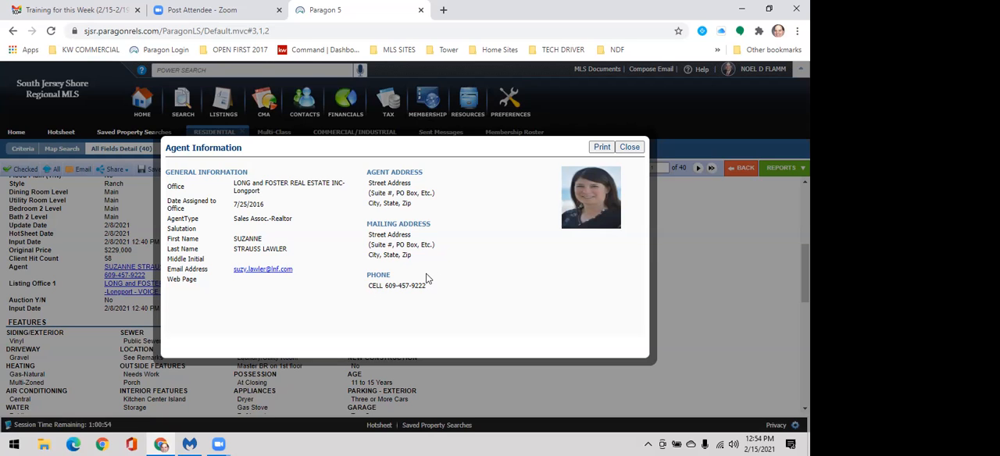
left_click(639, 150)
Step: Open the RE Licensee Search site from the home page and return to Paragon
left_click(141, 105)
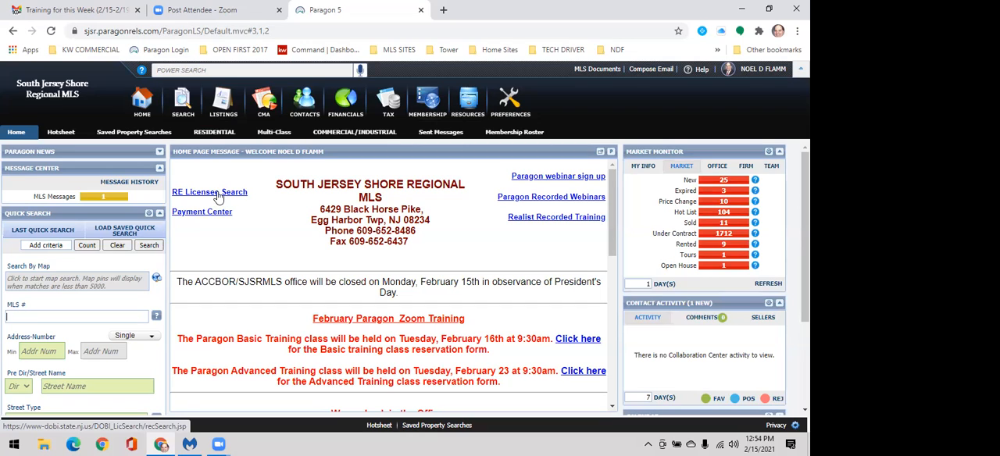
left_click(219, 196)
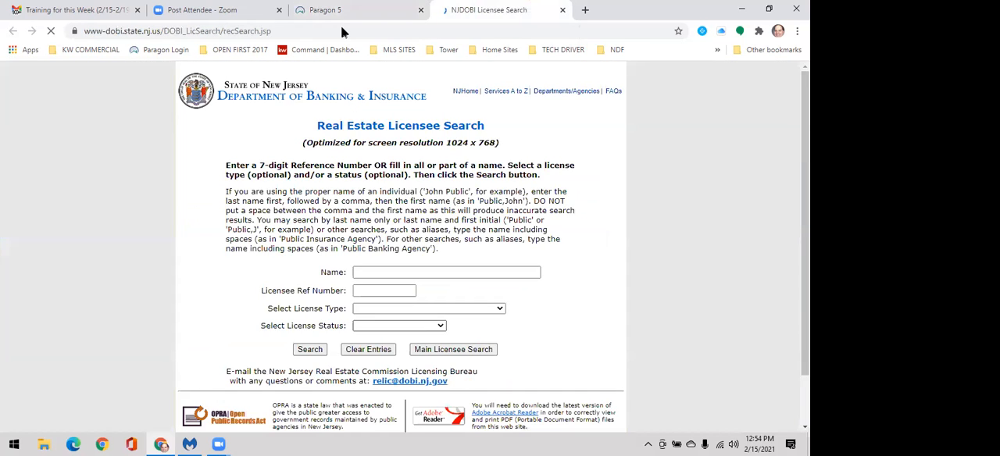
left_click(336, 10)
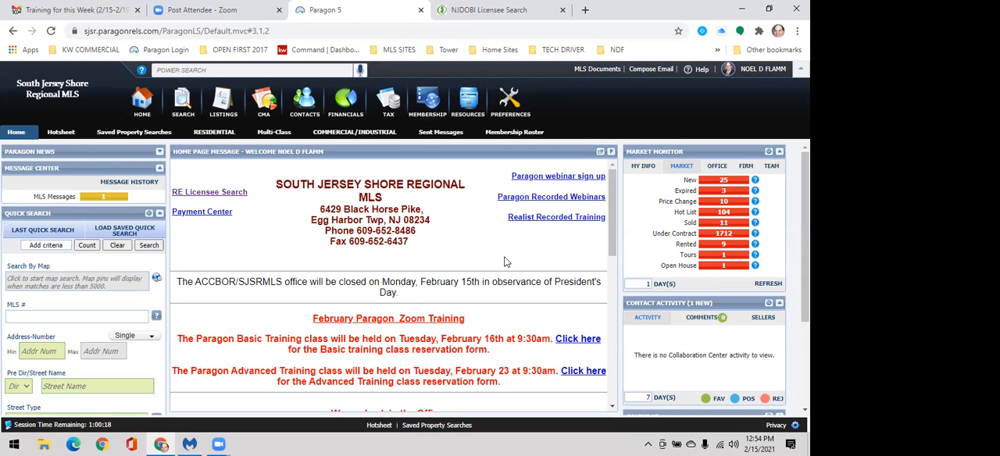
Step: Go back to the residential search criteria, review them and run the search again
left_click(209, 133)
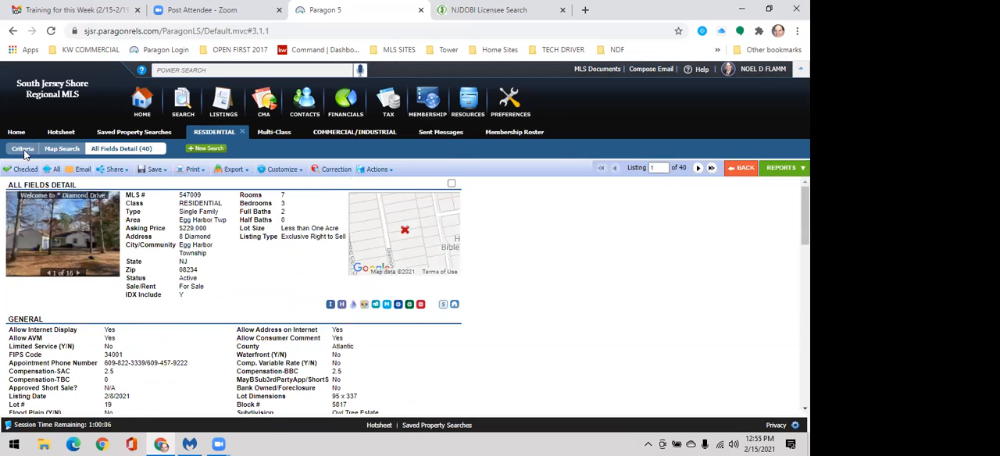
left_click(23, 150)
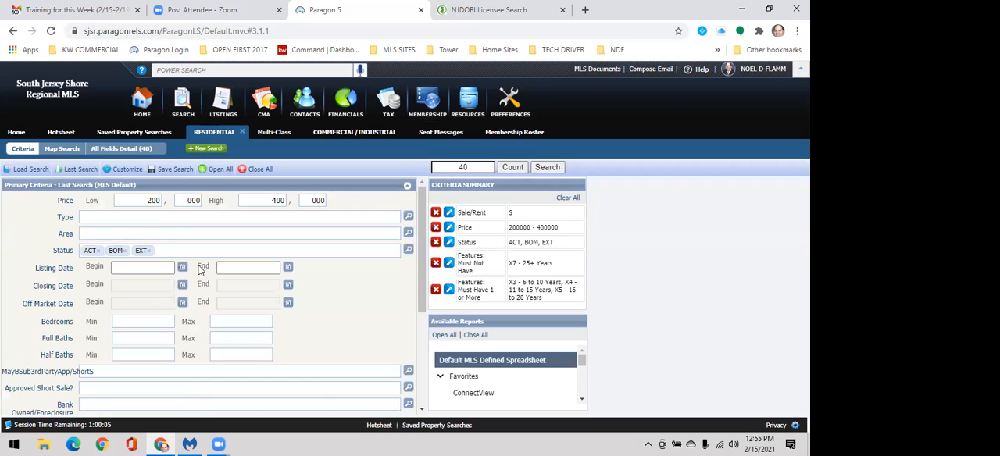
scroll(172, 265, "down", 1)
scroll(181, 250, "up", 1)
left_click(546, 168)
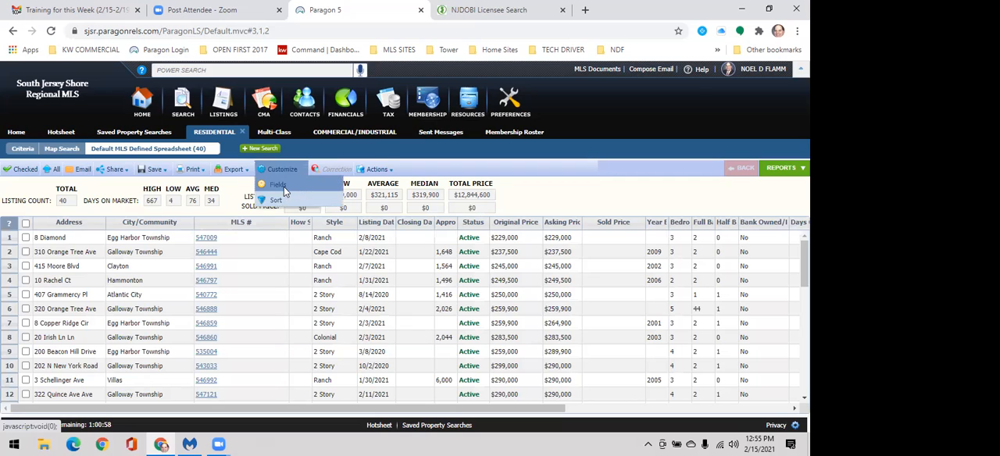
Step: Look through the available fields for the Default MLS Defined Spreadsheet and close the field preferences without saving
left_click(284, 187)
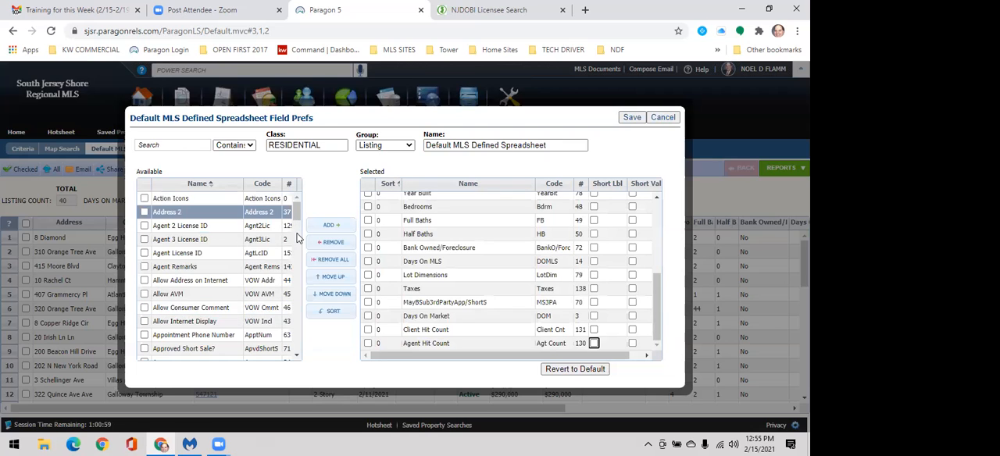
scroll(297, 243, "down", 3)
scroll(297, 265, "down", 8)
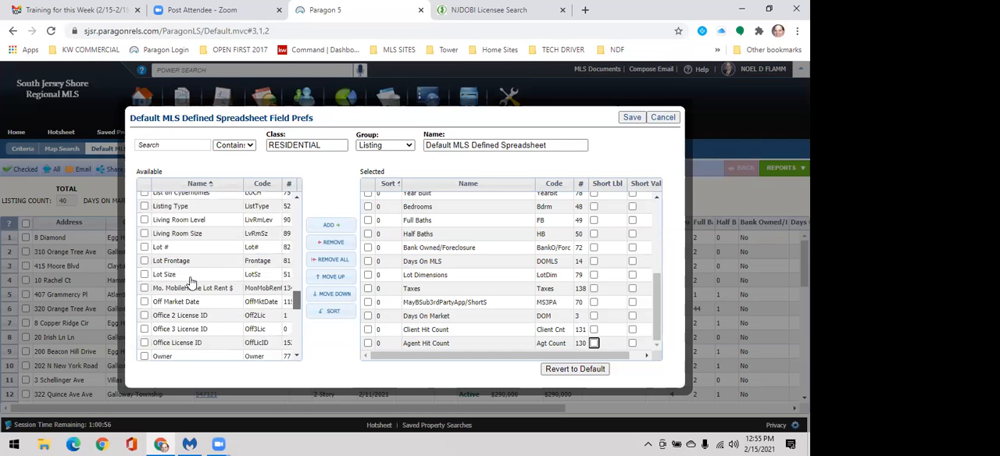
scroll(191, 283, "down", 1)
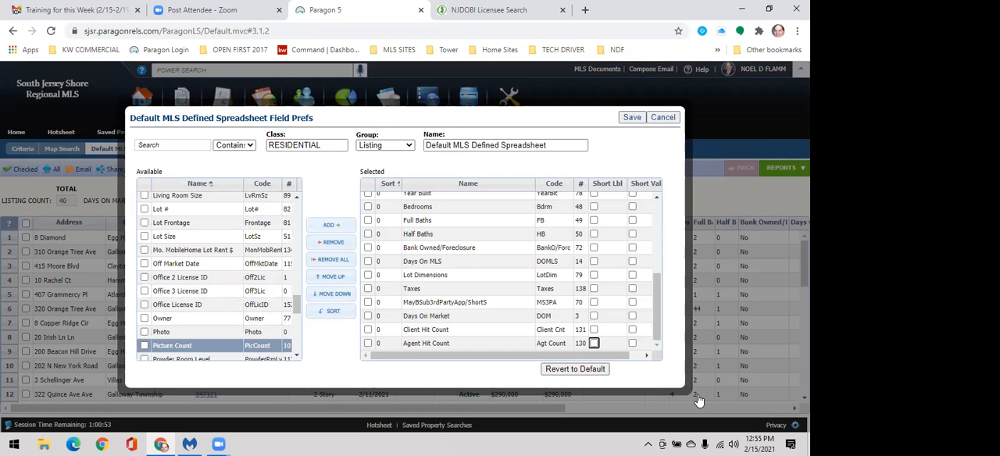
left_click(662, 119)
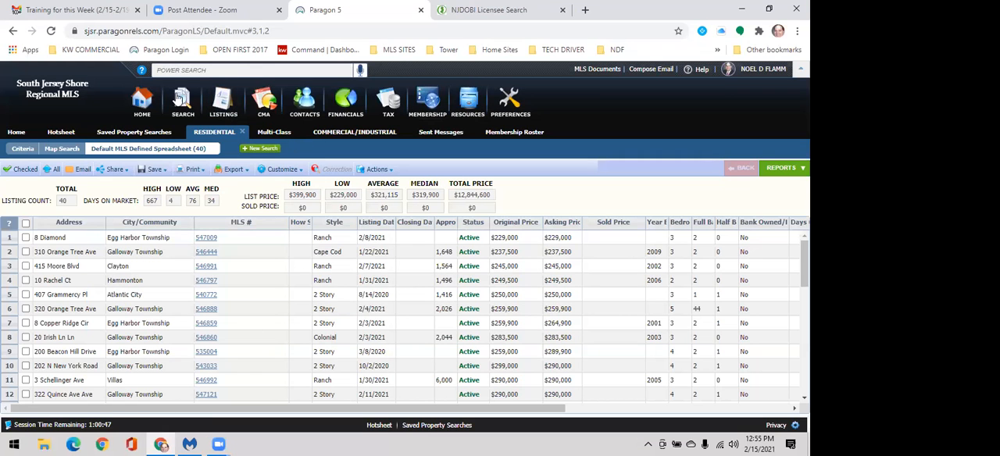
Step: Switch the existing Multi-Class search results to the Default MLS Defined Spreadsheet report
mouse_move(179, 100)
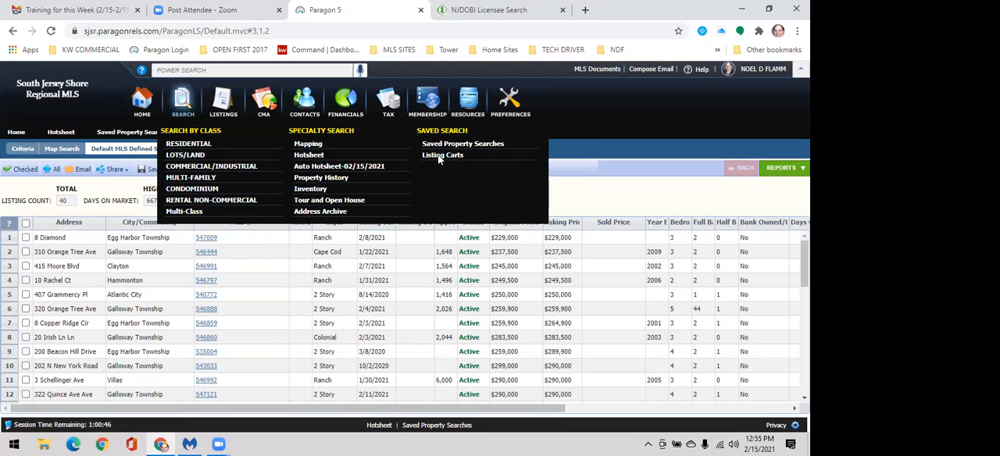
left_click(278, 137)
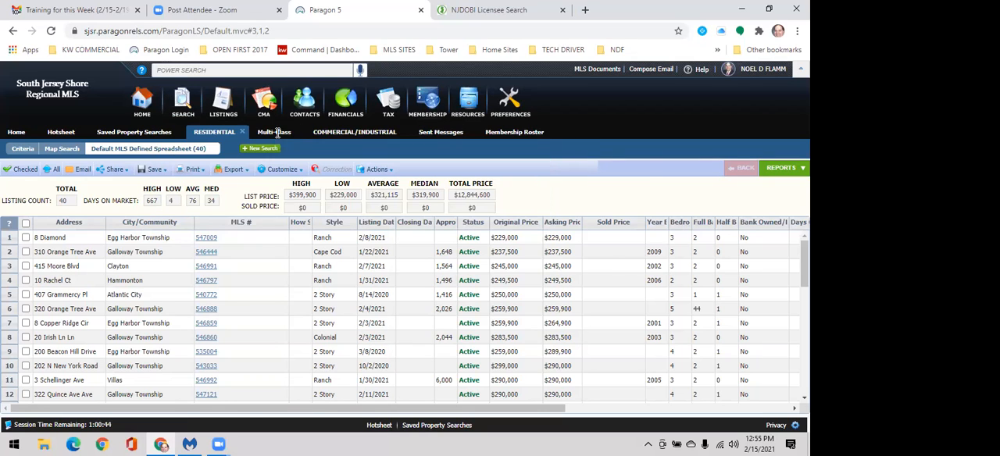
left_click(777, 169)
left_click(715, 271)
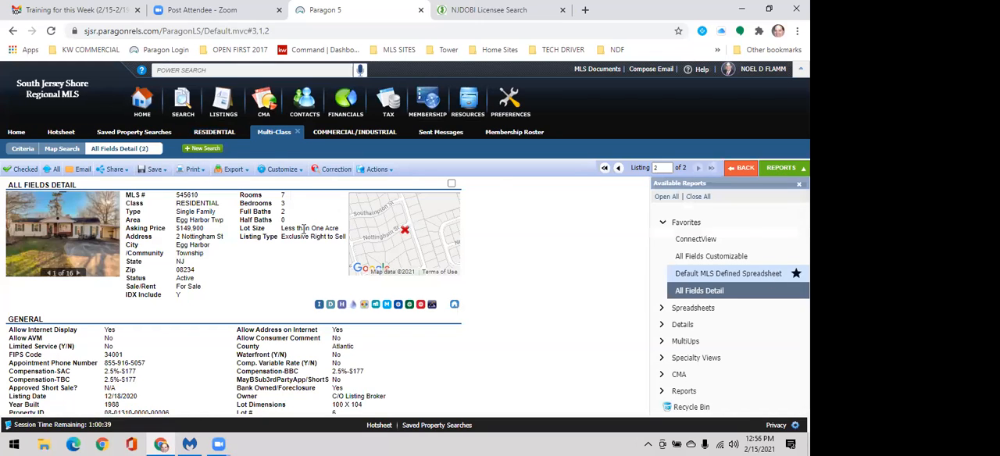
Step: Start a new Multi-Class search and clear all of its carried-over criteria
left_click(254, 148)
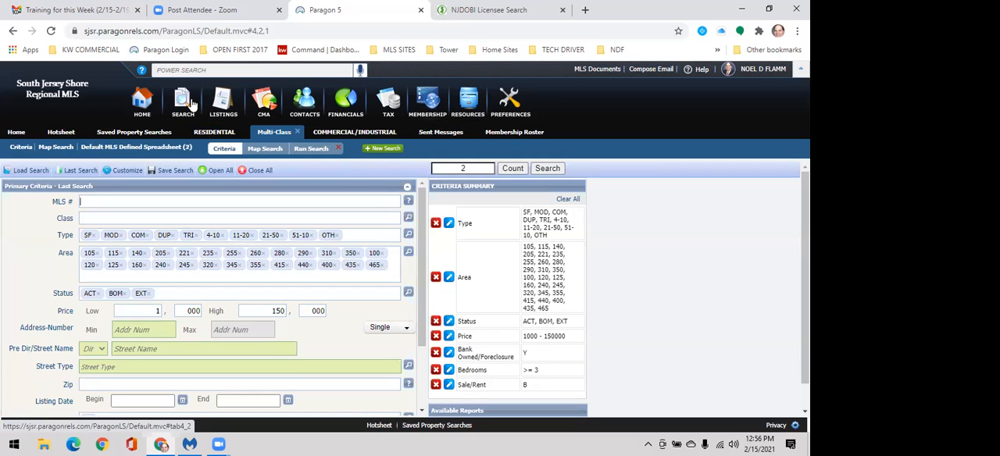
mouse_move(183, 104)
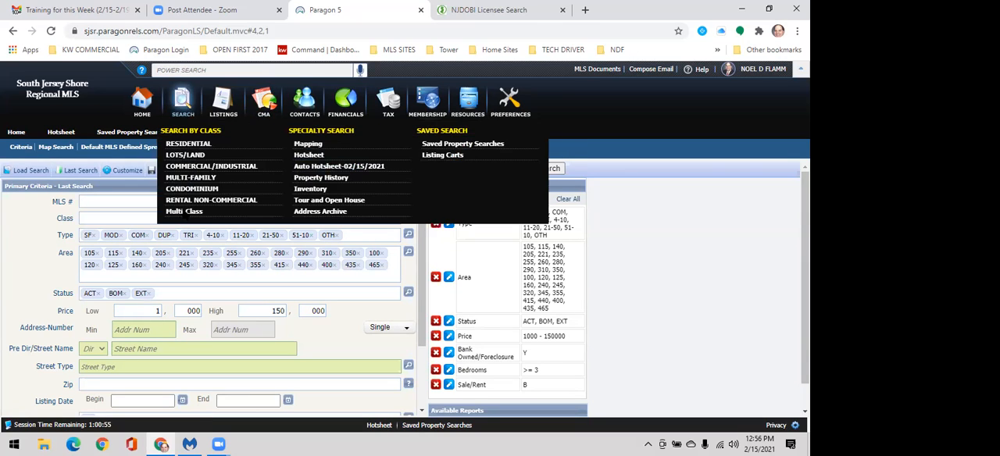
left_click(184, 212)
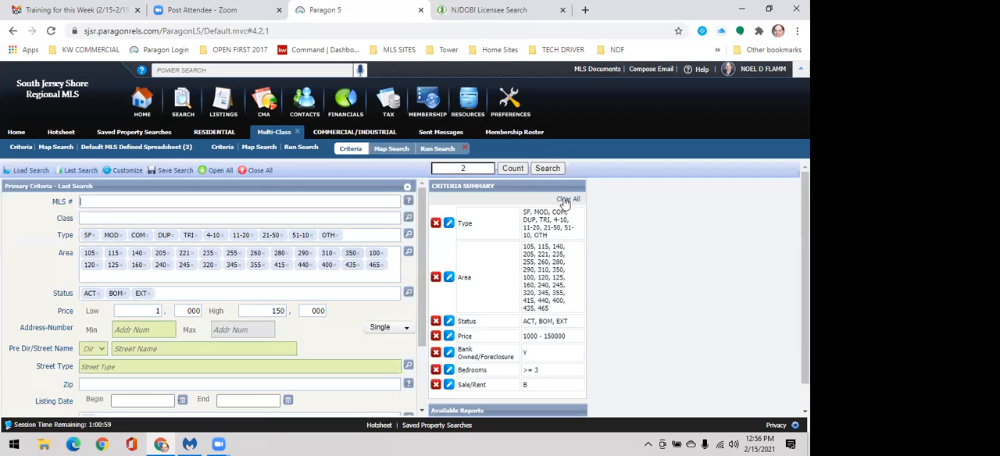
left_click(565, 201)
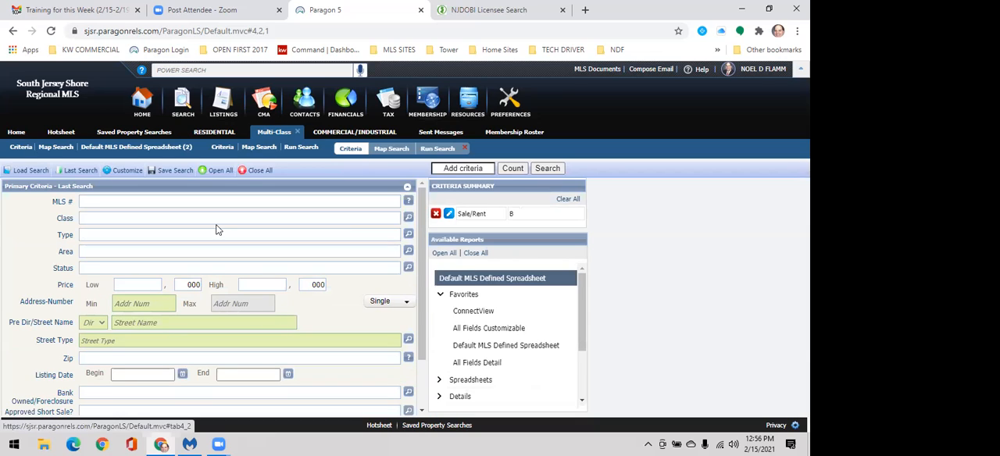
Step: In the secondary criteria, set Listing Office 1 to CENTURY 21 ALLIANCE-104A
scroll(344, 368, "down", 2)
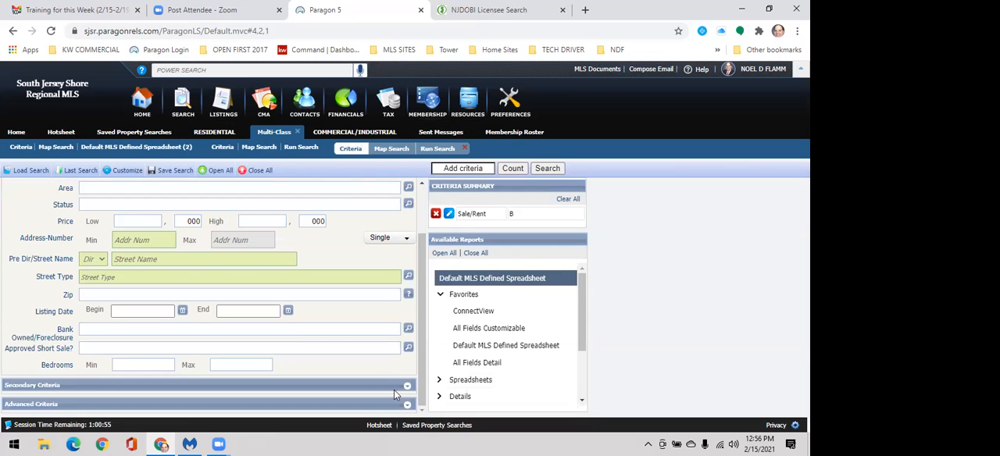
left_click(391, 385)
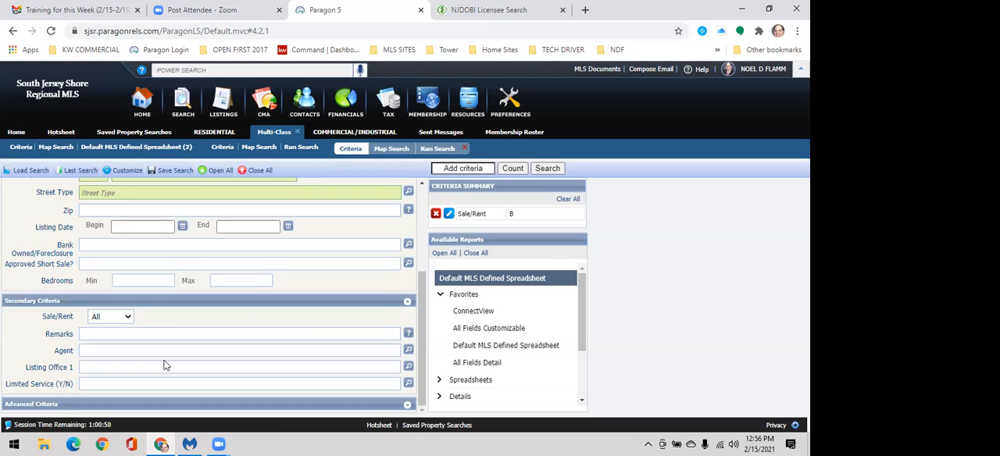
type("cent")
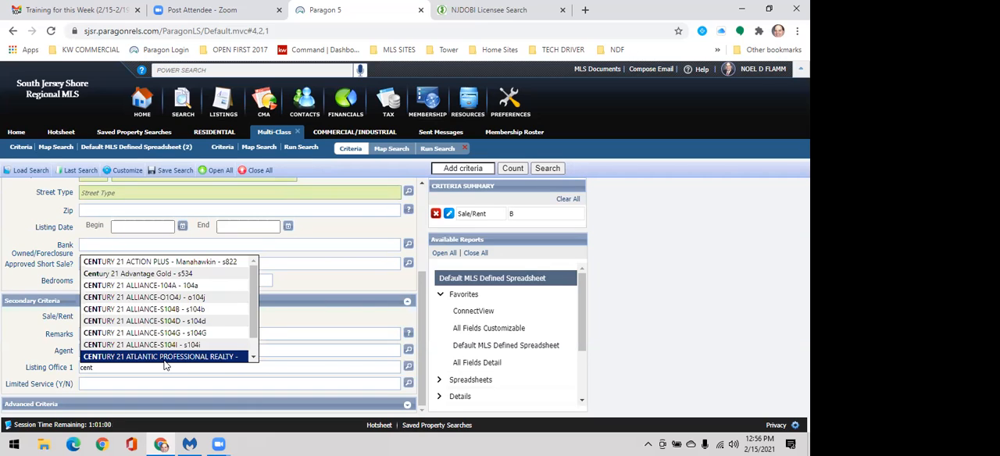
left_click(188, 286)
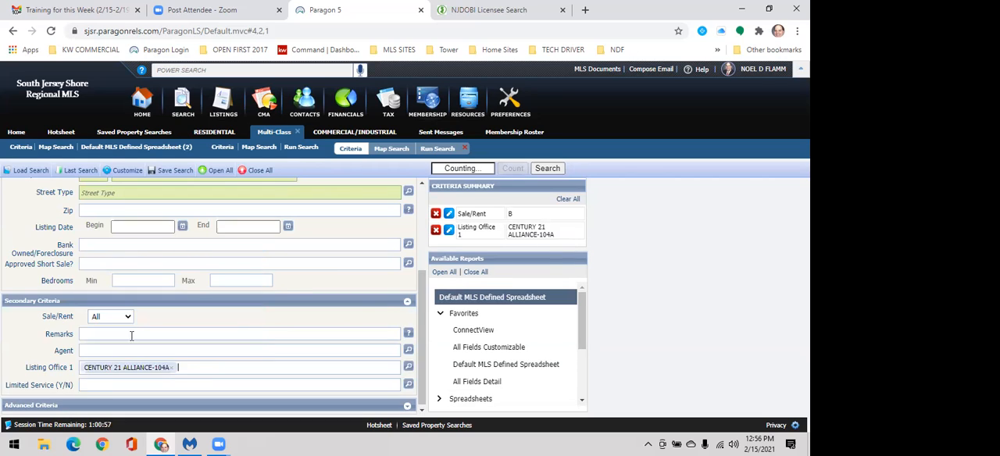
Step: Set the Multi-Class search status to ALL ACTIVE
scroll(116, 297, "up", 5)
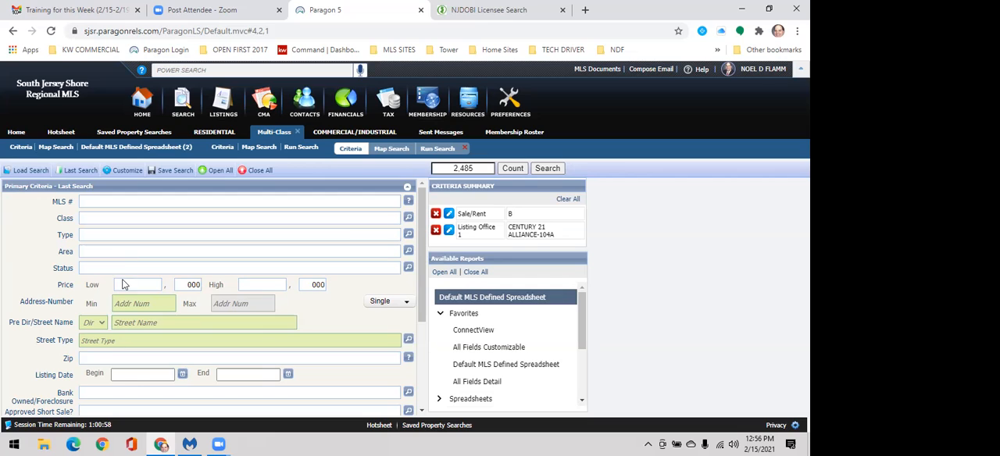
type("a")
left_click(122, 280)
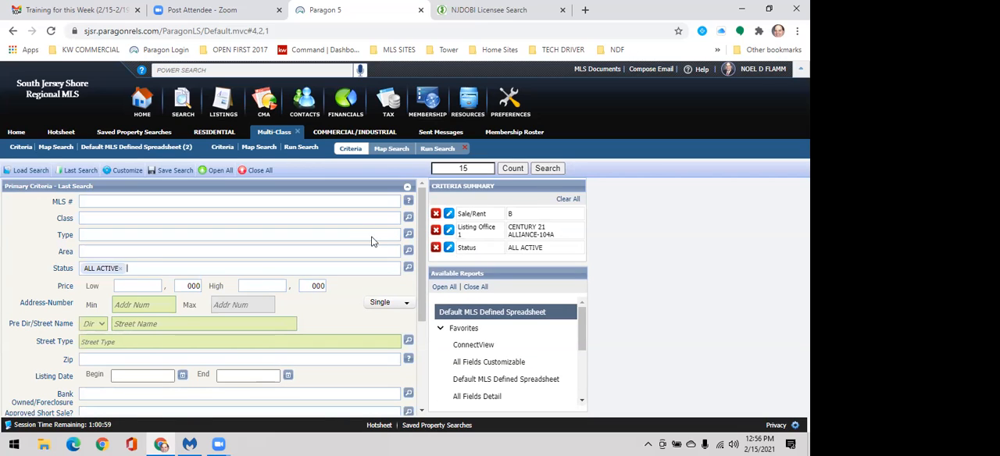
Step: Run the Multi-Class search and sort the resulting spreadsheet by status in ascending order
key("Return")
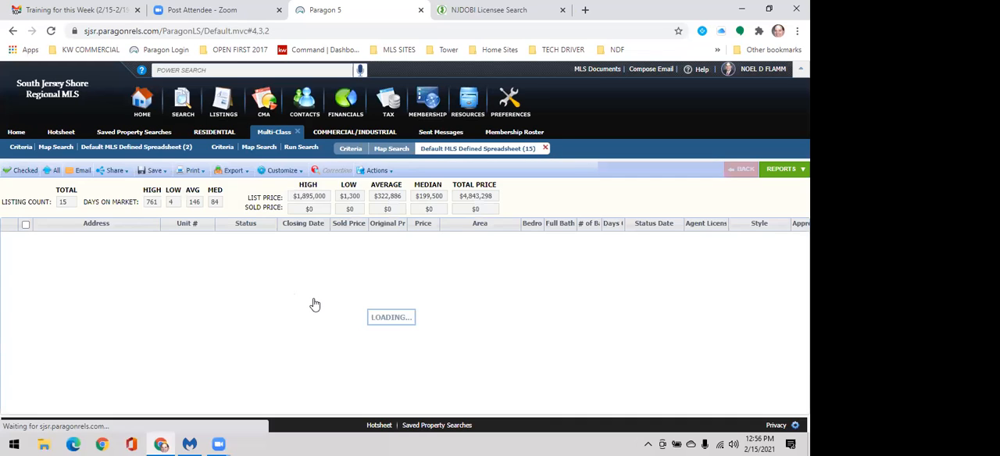
left_click(247, 239)
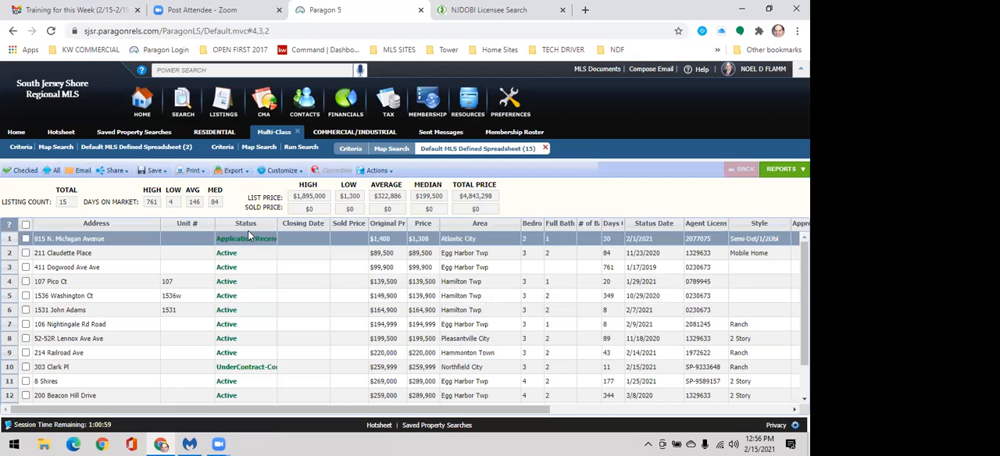
left_click(247, 225)
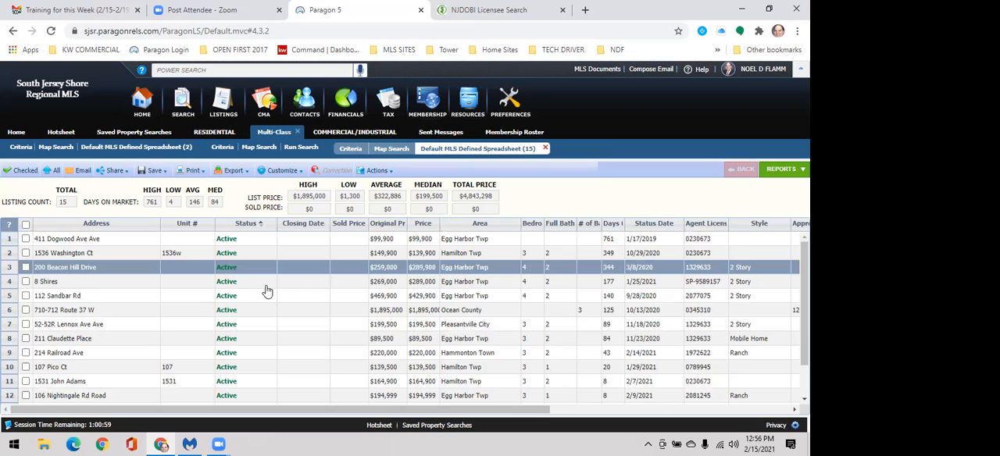
scroll(268, 292, "down", 1)
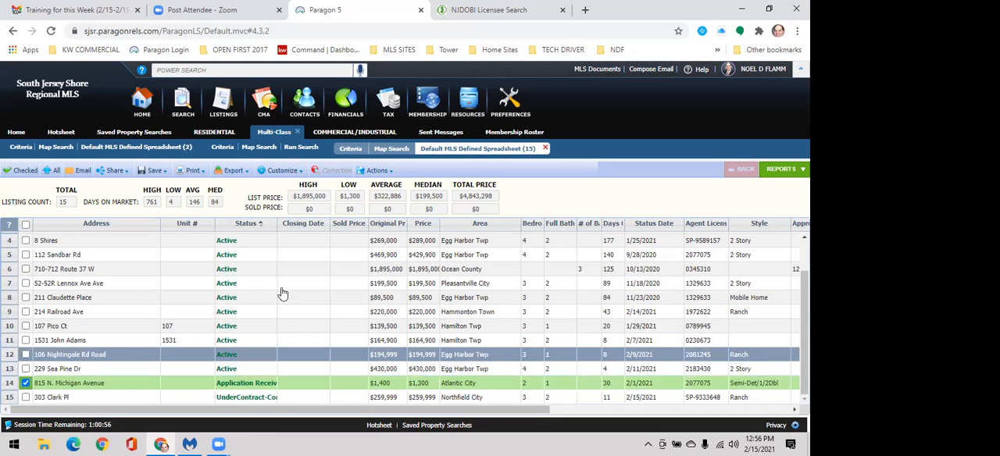
scroll(283, 294, "up", 1)
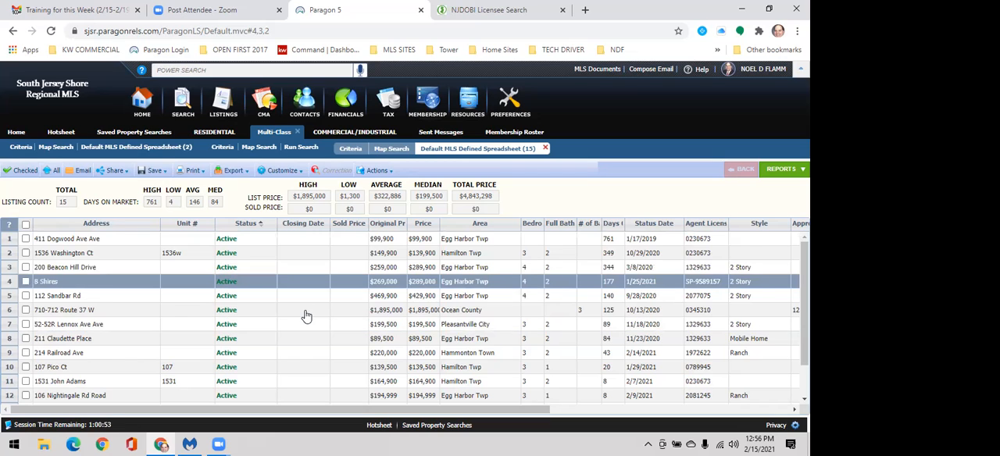
scroll(297, 355, "down", 1)
left_click(293, 383)
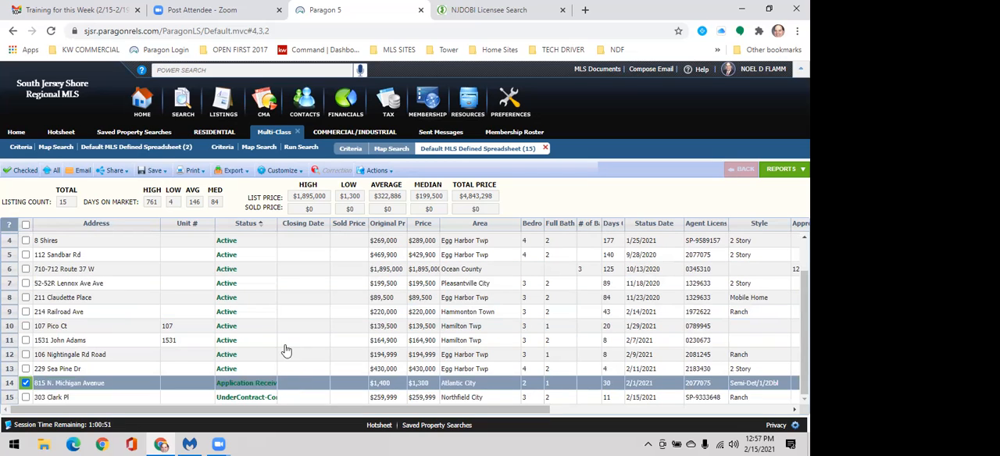
scroll(286, 351, "up", 1)
scroll(253, 287, "up", 1)
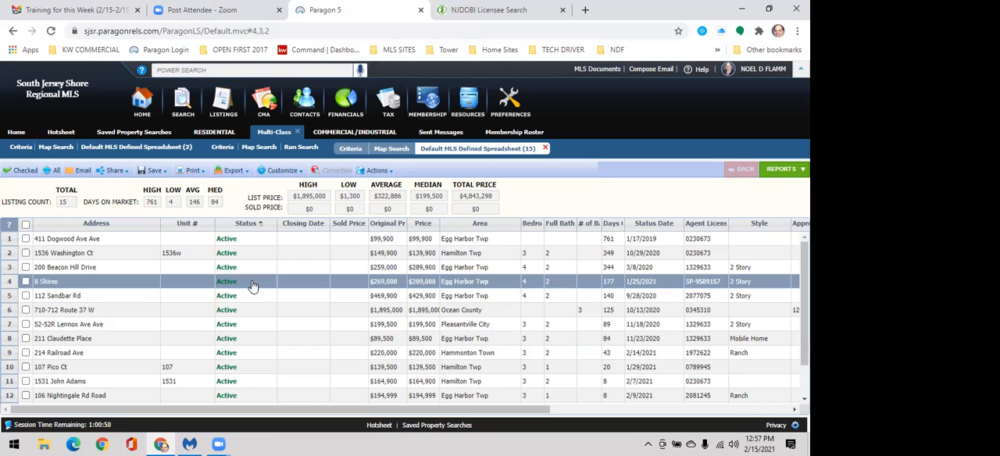